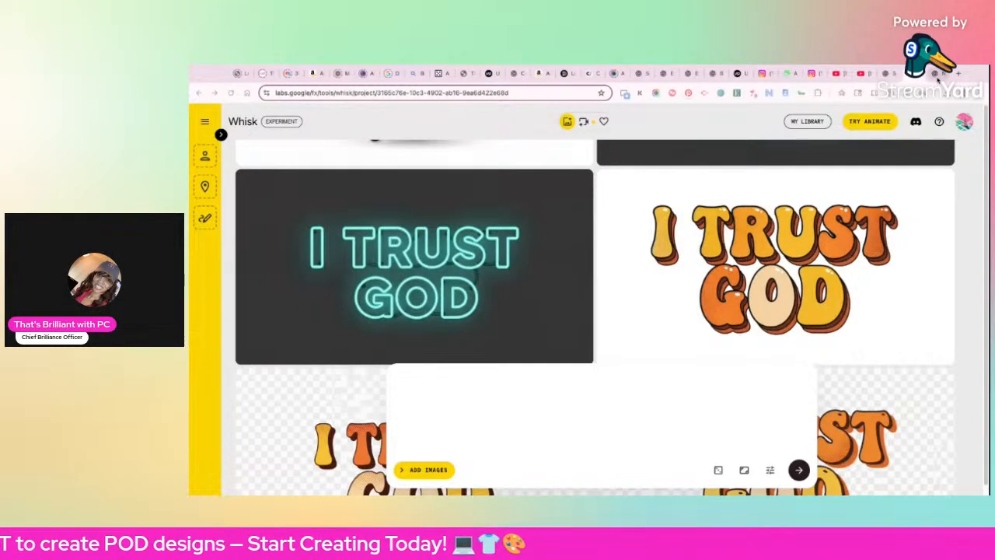
Switch to the ChatGPT conversation and view its response with the Streamyard banner ticker text
left_click(937, 75)
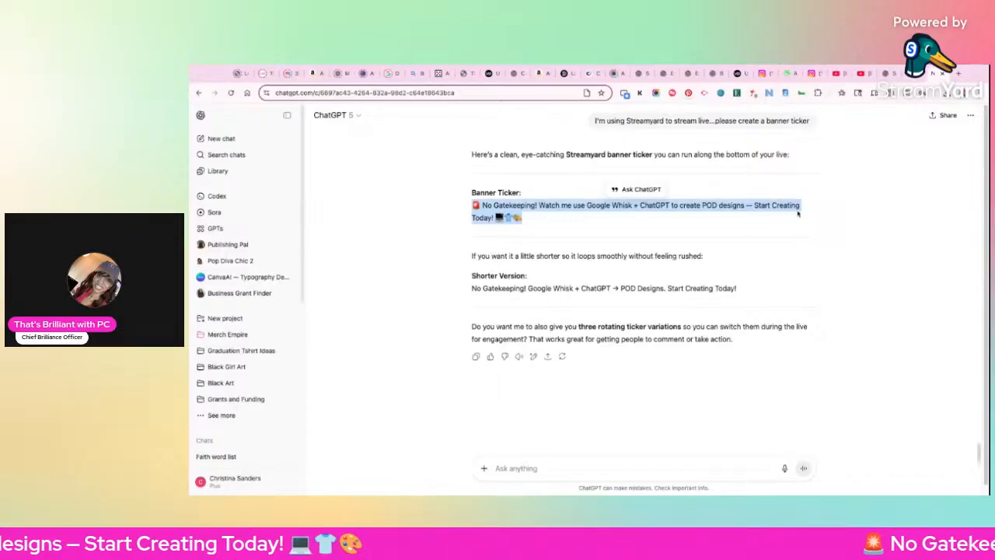
scroll(764, 239, "up", 3)
scroll(764, 239, "down", 3)
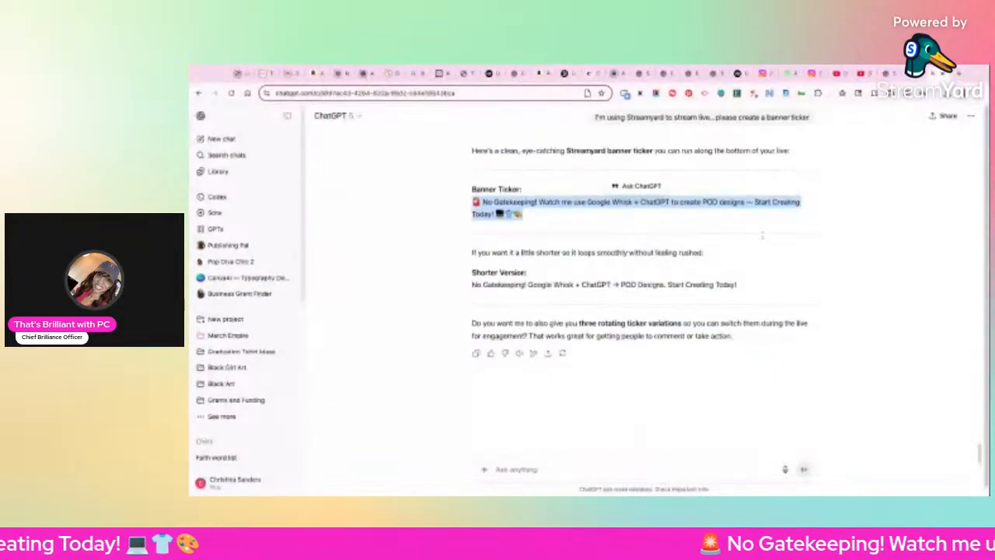
Return to Google Whisk and review the faith-themed lettering designs and the "No Gatekeeping!" thumbnail variations
left_click(916, 75)
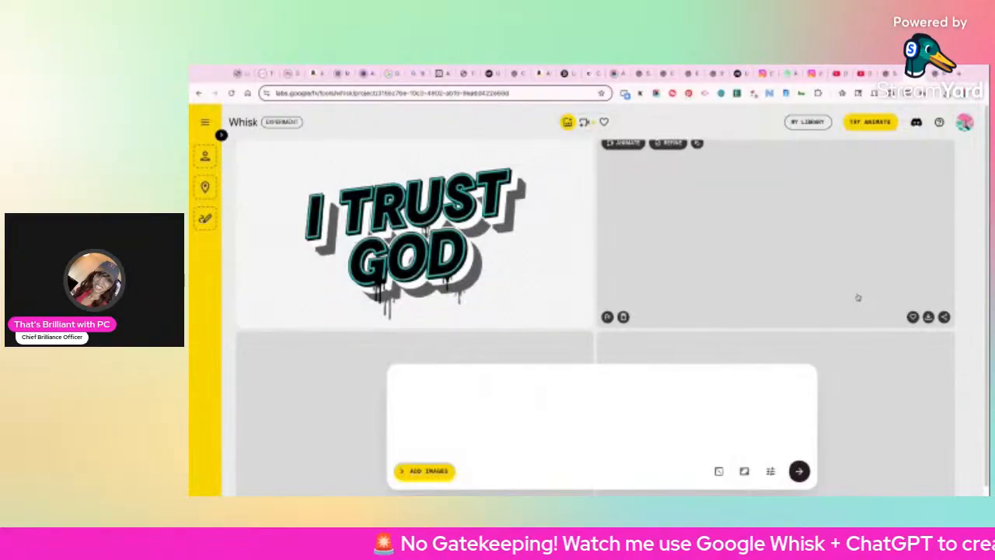
scroll(860, 297, "down", 10)
scroll(860, 295, "down", 12)
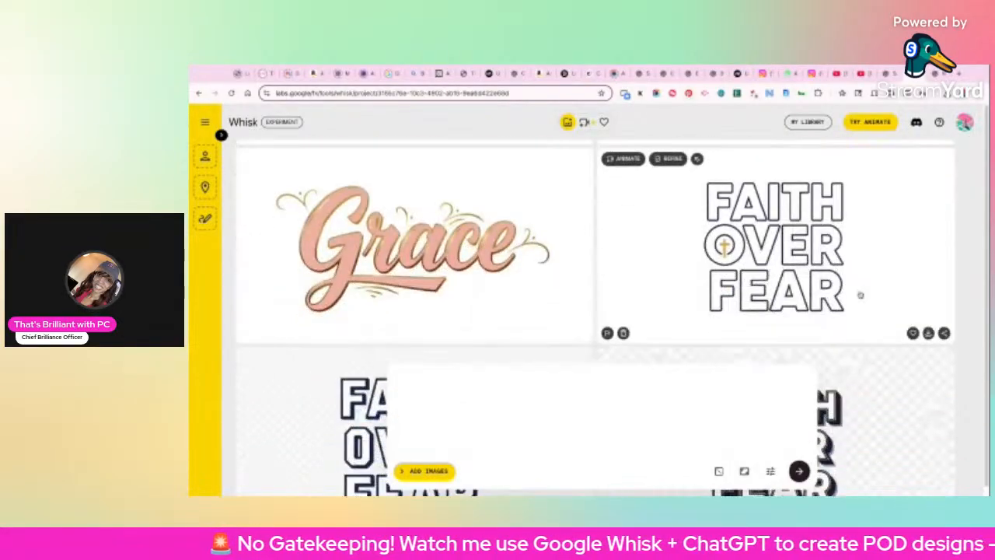
scroll(856, 296, "down", 3)
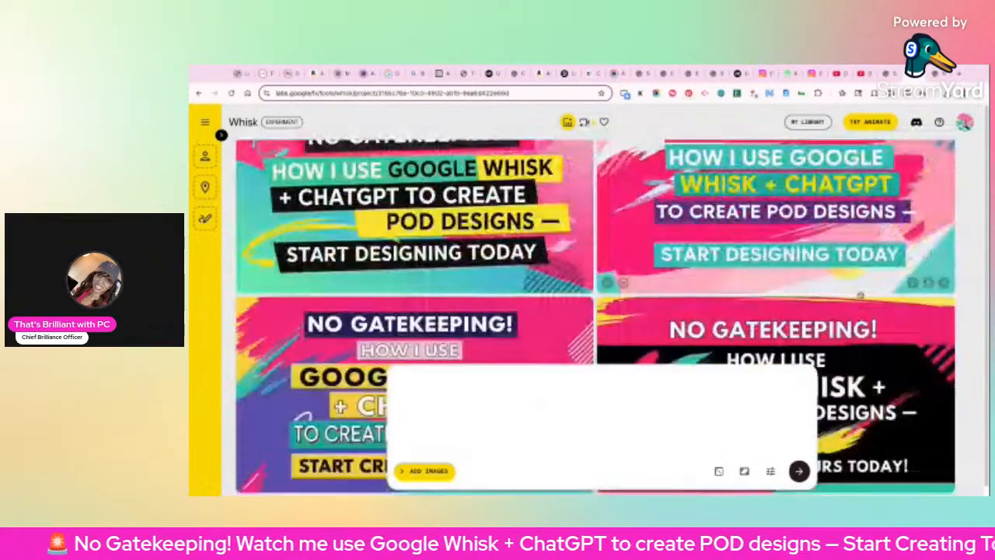
scroll(847, 294, "up", 3)
scroll(840, 293, "down", 3)
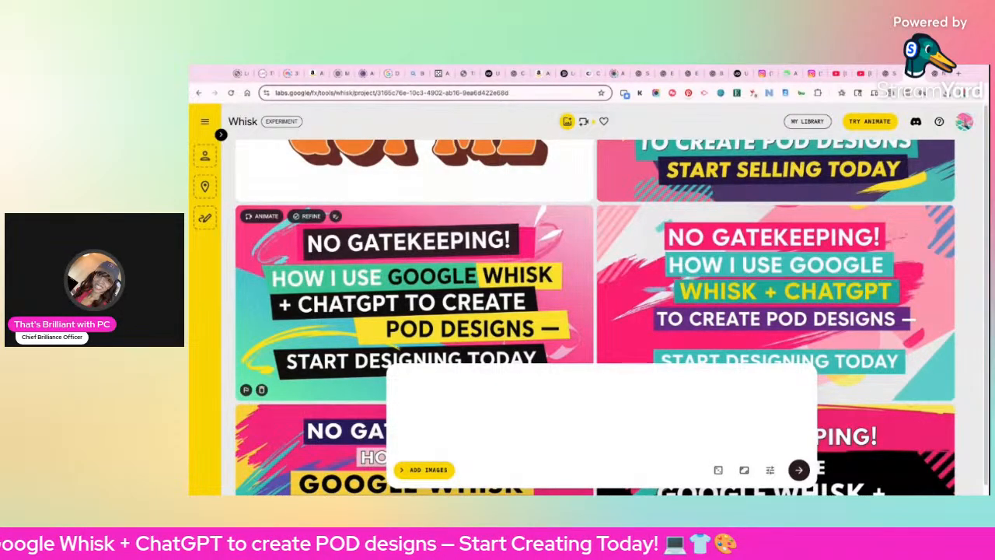
scroll(597, 232, "up", 2)
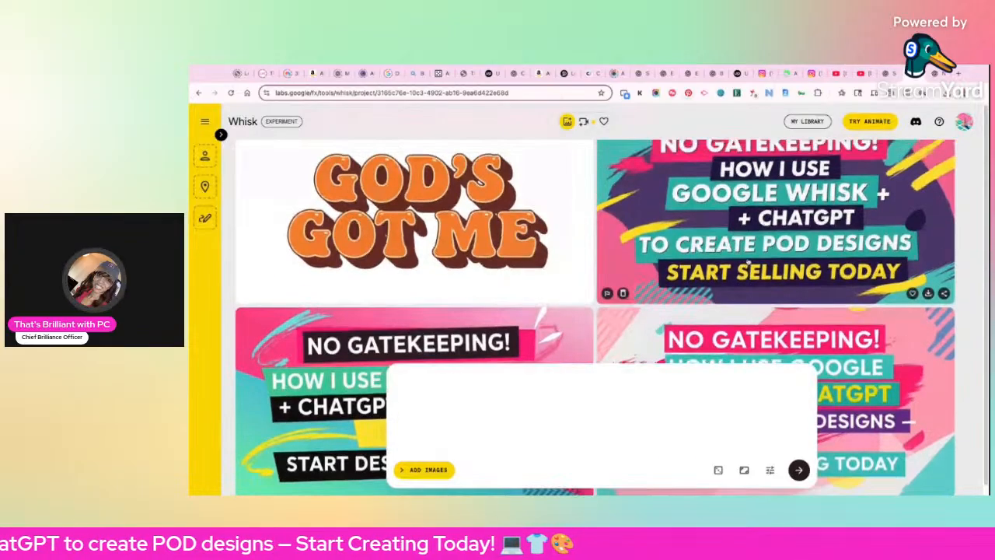
scroll(748, 262, "up", 2)
scroll(746, 266, "down", 2)
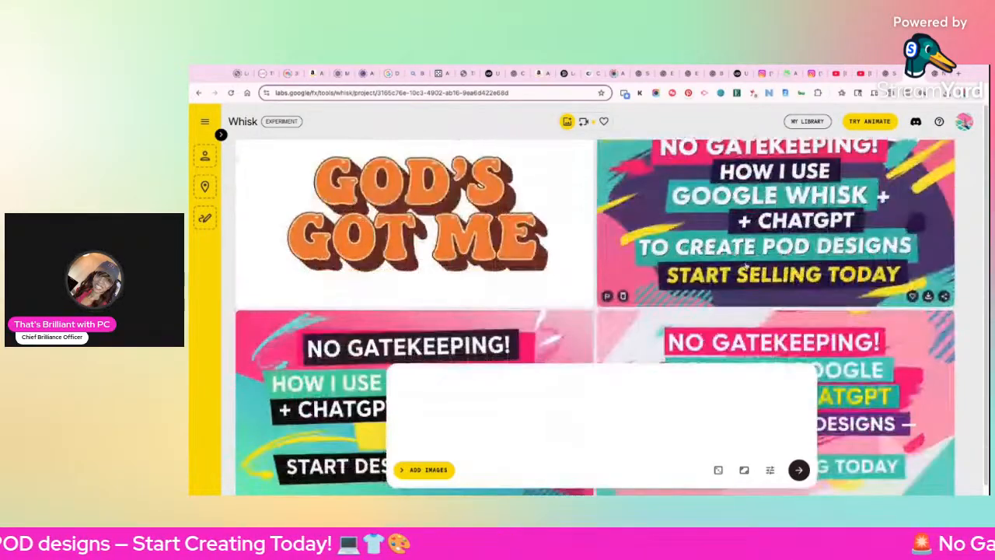
scroll(746, 267, "down", 6)
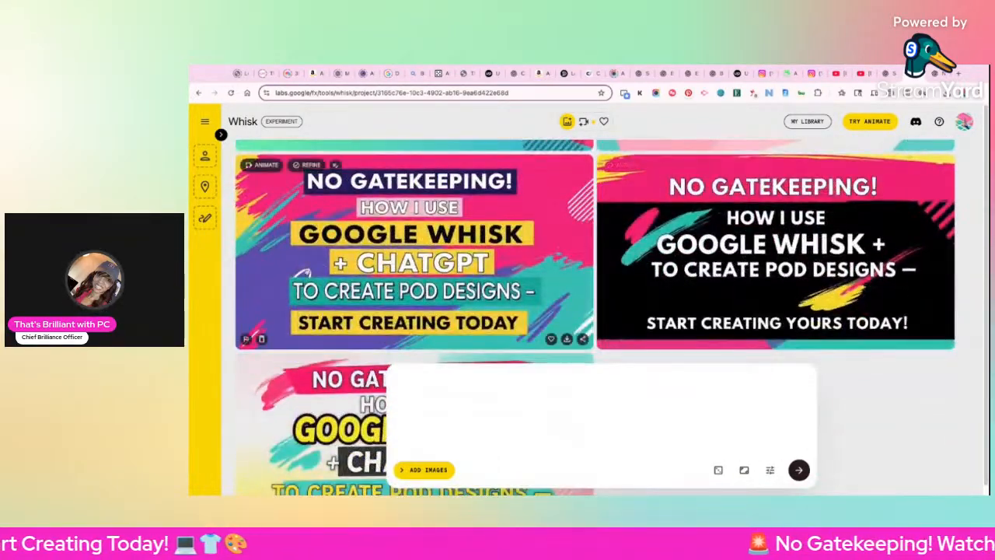
scroll(495, 249, "up", 5)
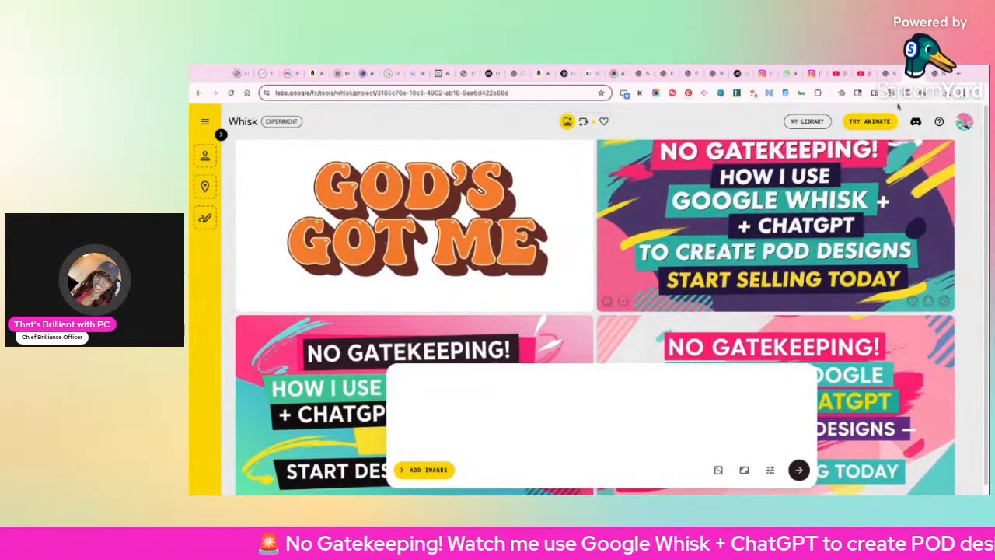
Switch to ChatGPT and review the thumbnail prompt revisions, including the four-line layout and the colorful rewrite request
left_click(934, 74)
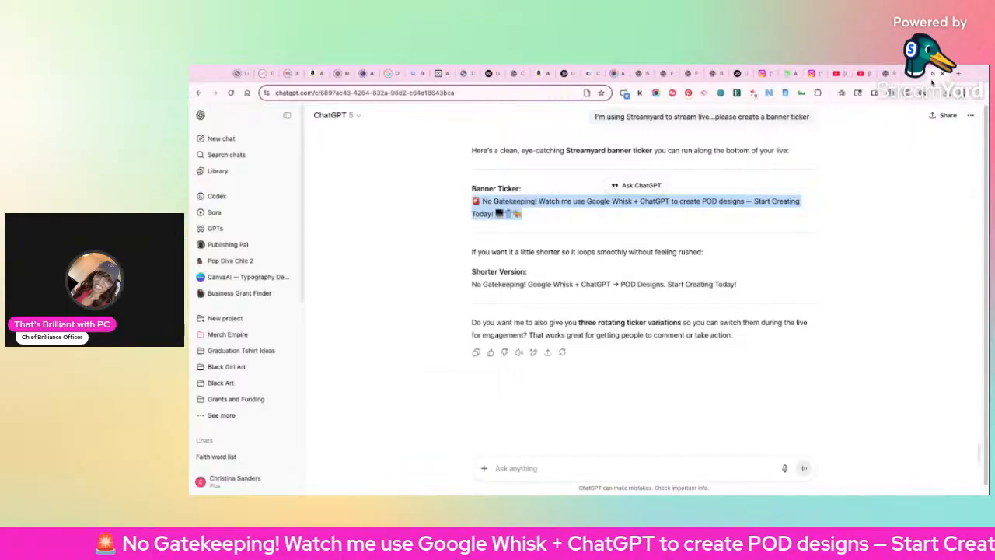
scroll(833, 213, "up", 10)
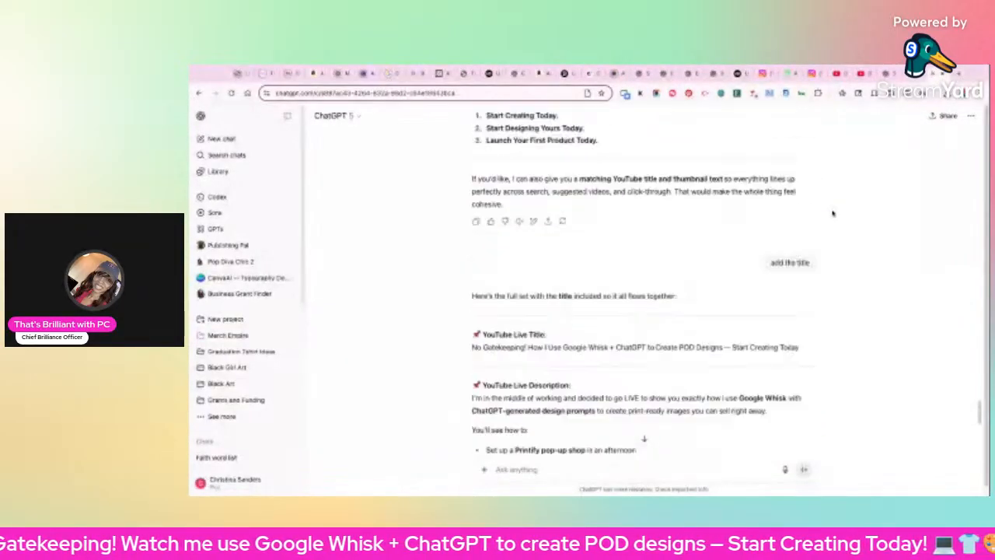
scroll(832, 213, "down", 10)
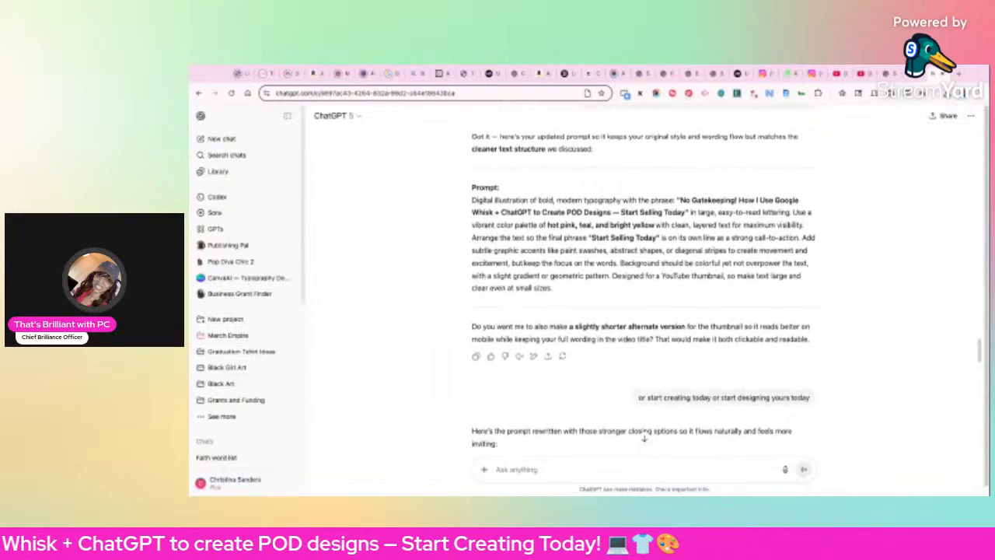
scroll(834, 202, "up", 3)
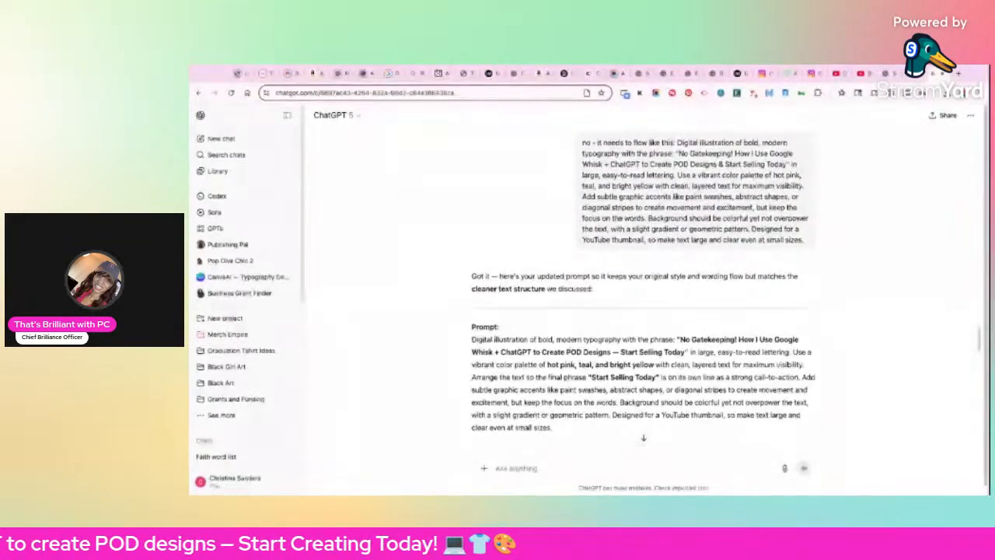
scroll(643, 280, "up", 1)
scroll(644, 280, "up", 10)
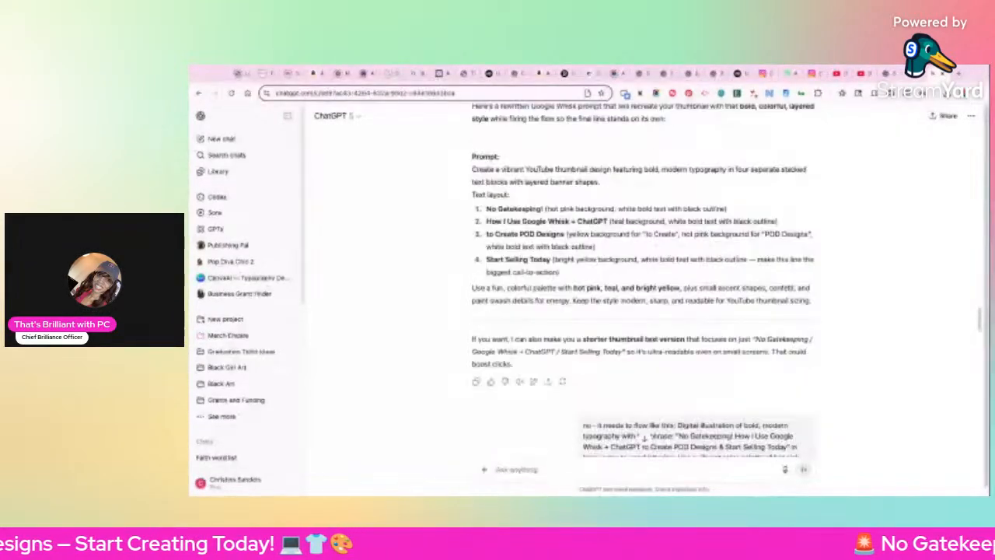
scroll(644, 280, "down", 2)
scroll(644, 280, "up", 6)
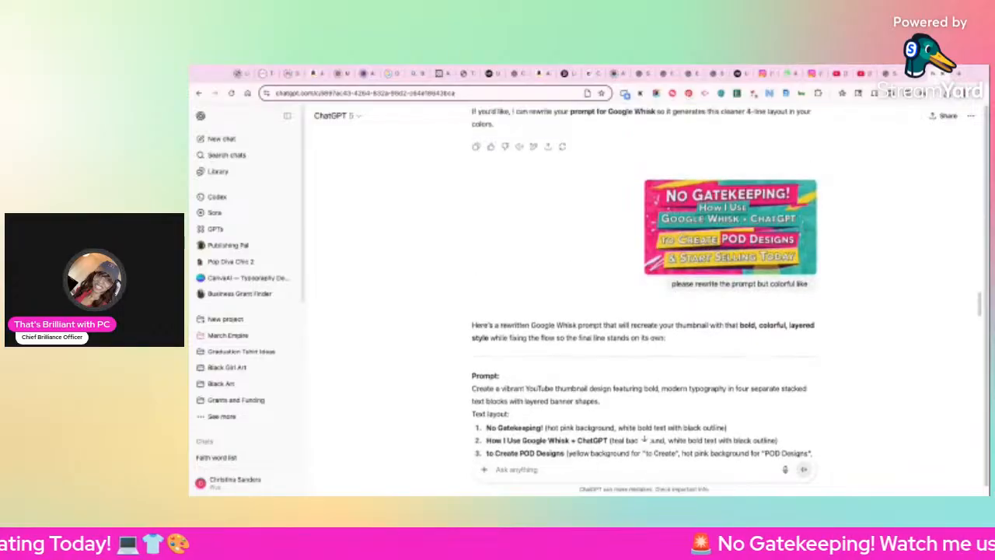
scroll(500, 204, "up", 2)
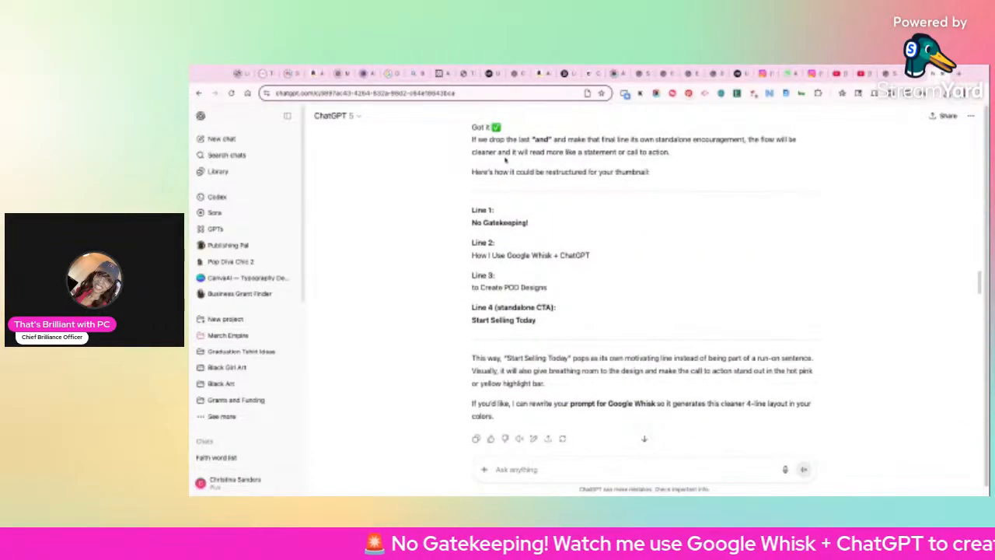
scroll(546, 192, "down", 6)
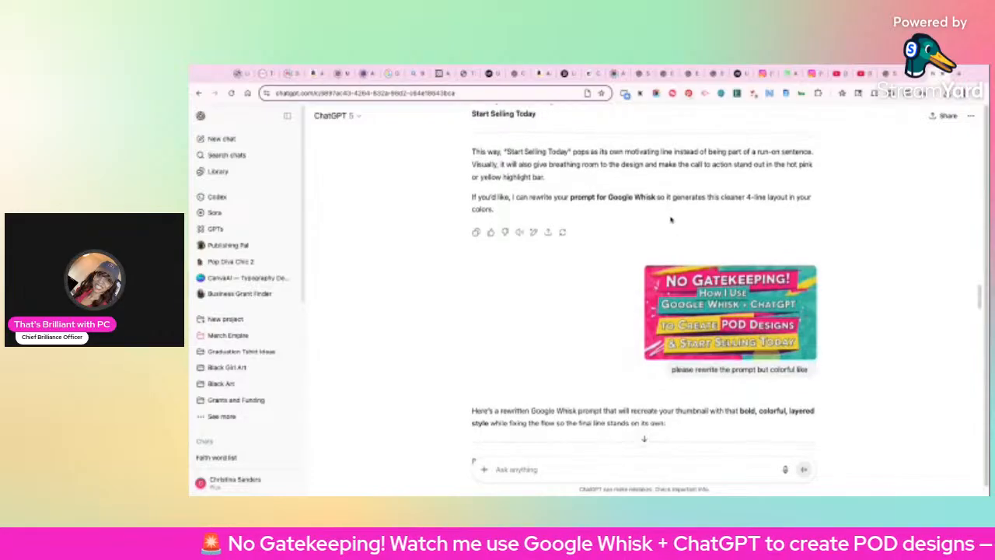
scroll(671, 220, "up", 2)
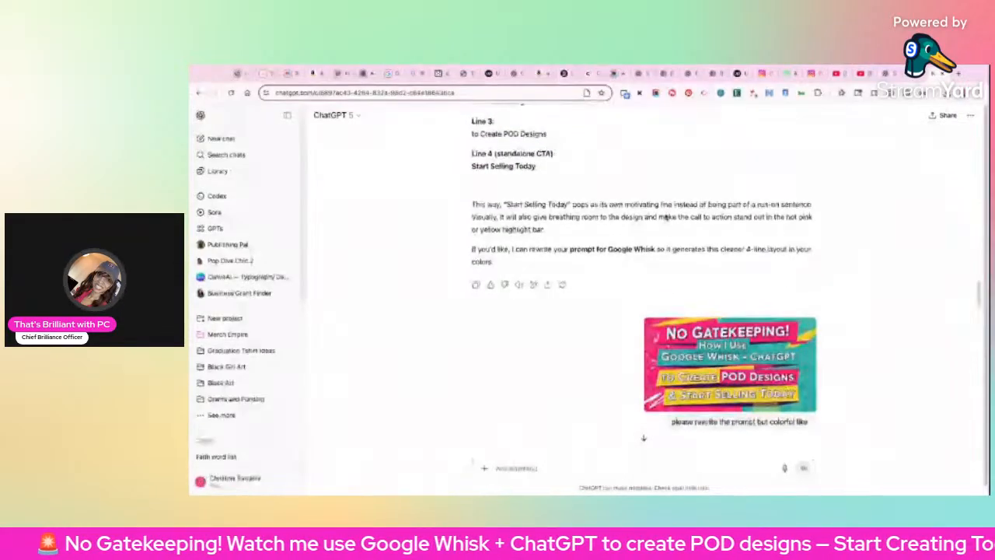
Trace the ChatGPT conversation back to the original YouTube thumbnail prompt request and highlight the "No Gatekeeping!" title in it
scroll(666, 217, "up", 10)
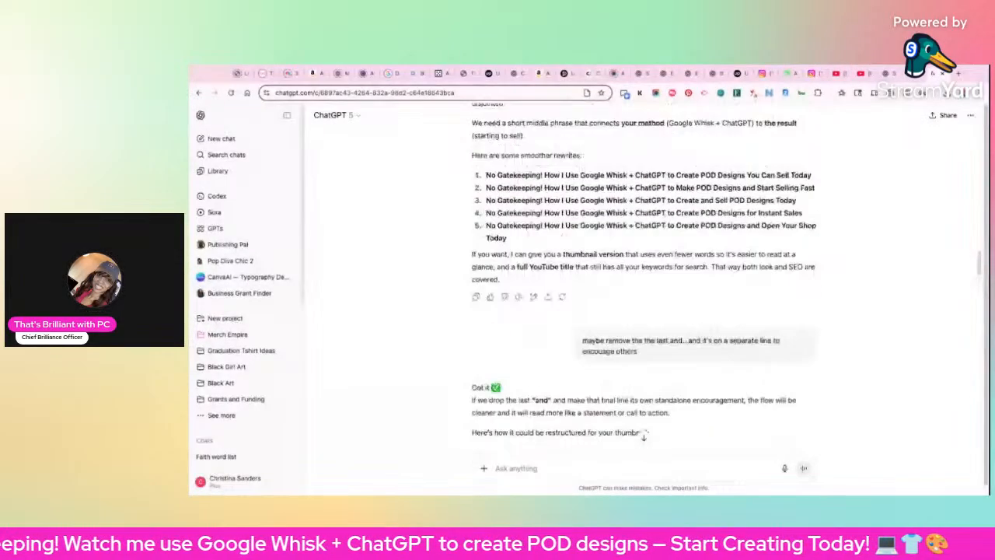
scroll(515, 316, "down", 8)
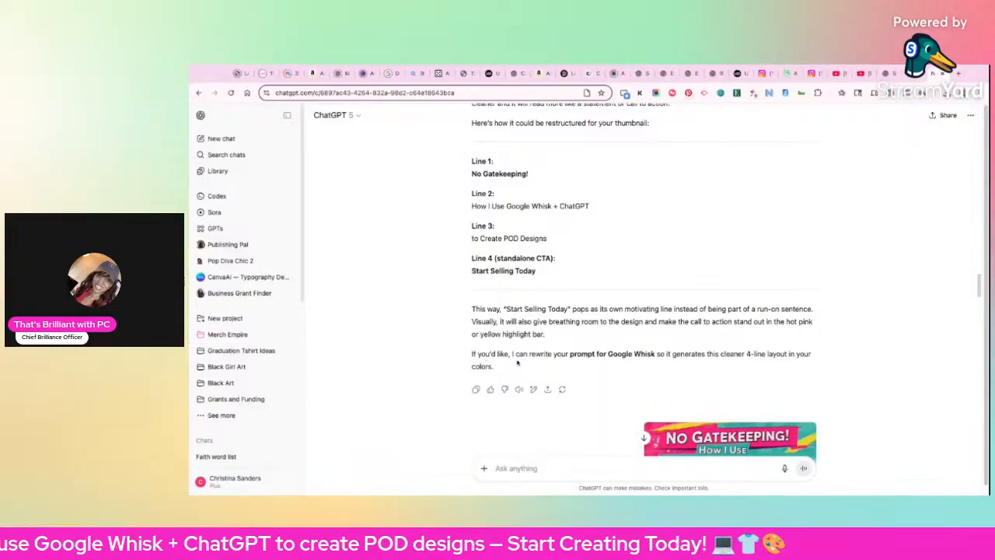
scroll(517, 327, "up", 9)
scroll(521, 298, "up", 15)
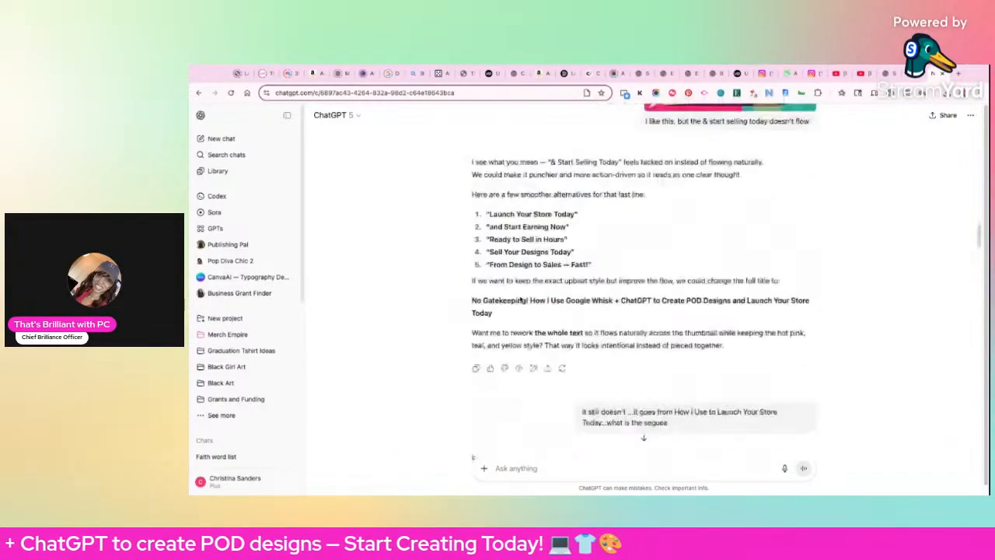
scroll(644, 296, "up", 10)
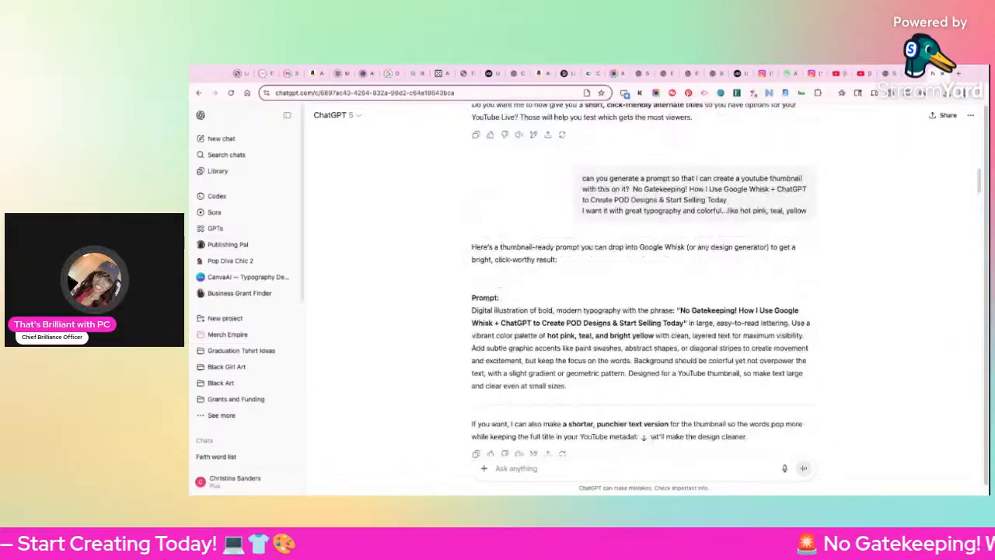
scroll(635, 285, "up", 3)
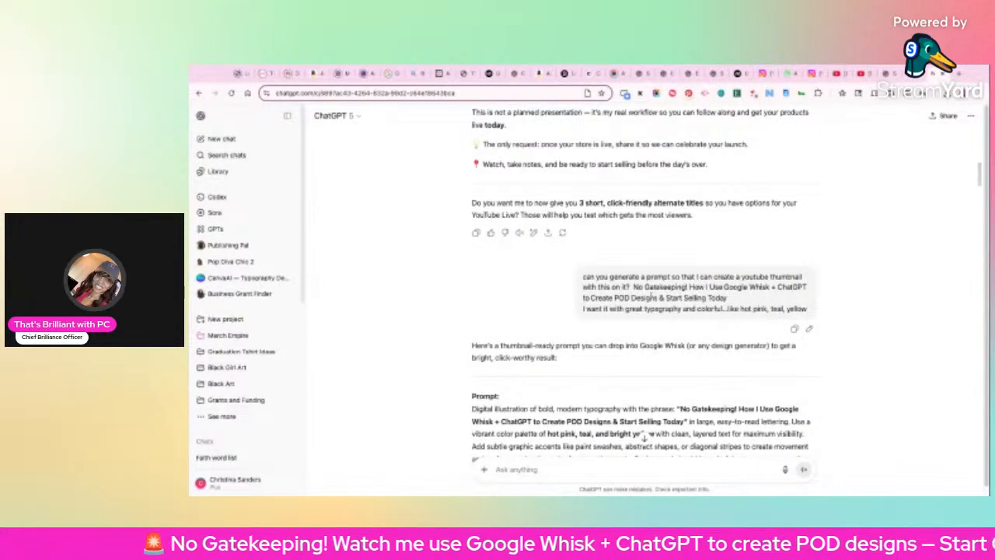
left_click_drag(634, 287, 727, 298)
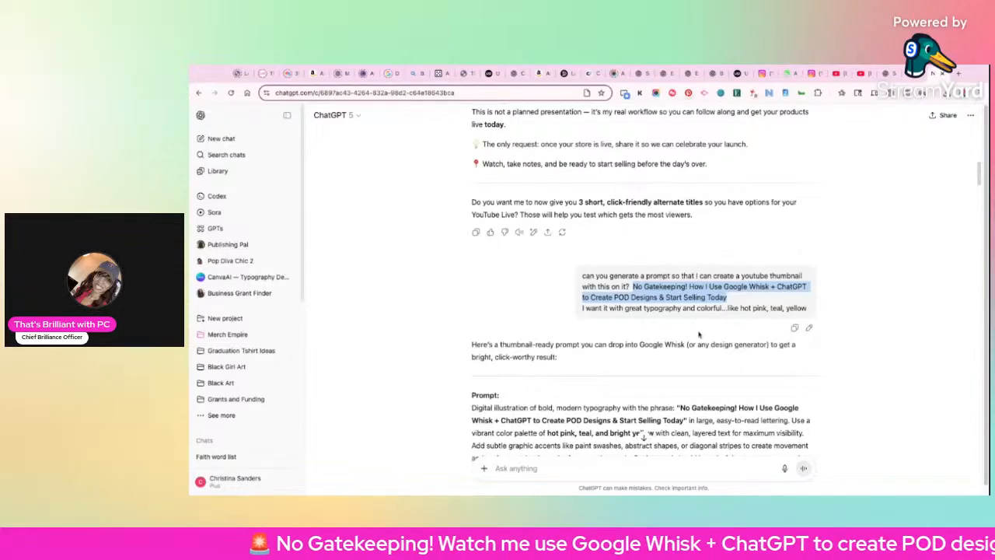
Copy the full "Digital illustration of bold, modern typography" prompt from ChatGPT's thumbnail-ready response below the request
scroll(699, 334, "down", 3)
scroll(700, 335, "down", 2)
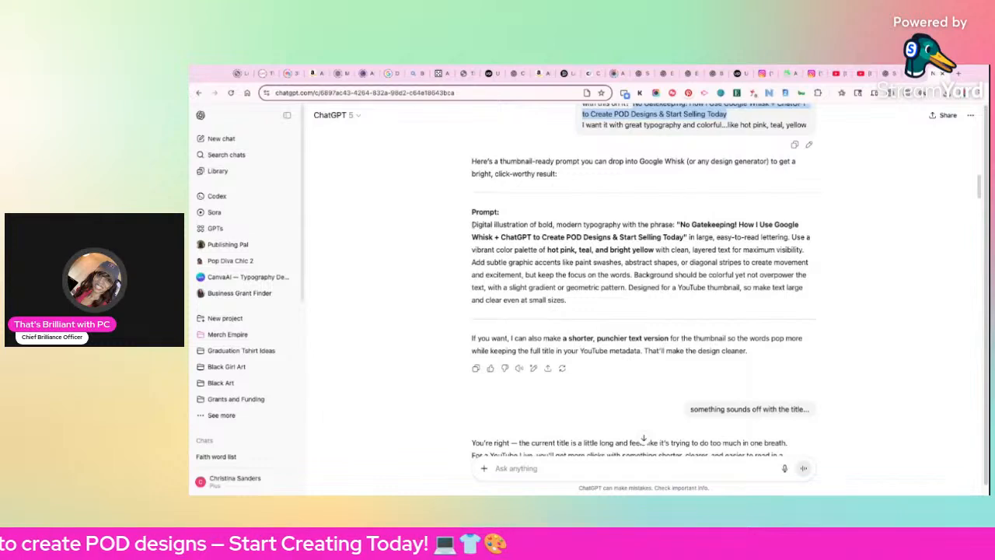
triple_click(472, 225)
key("ctrl+c")
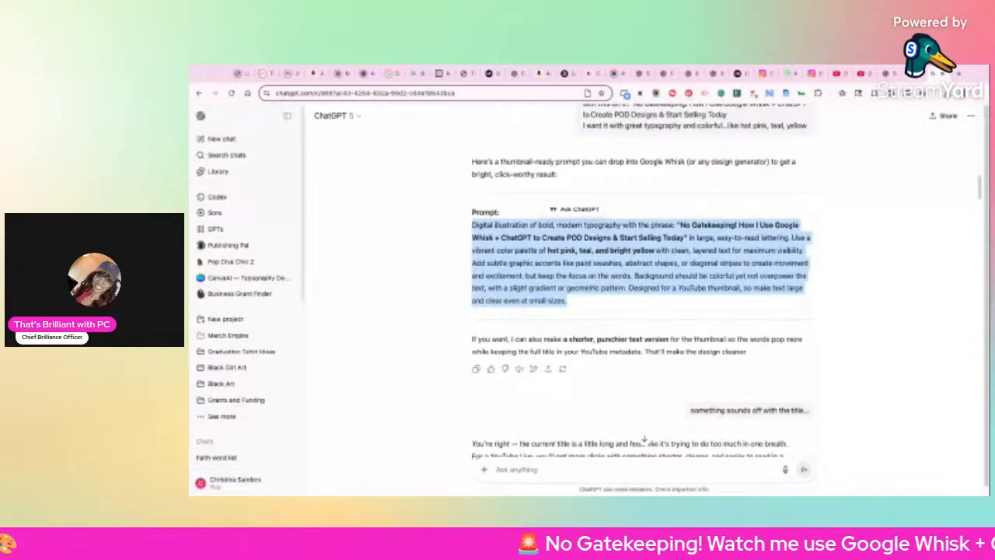
Switch to Google Whisk, paste the copied thumbnail prompt, and generate images from it
left_click(913, 75)
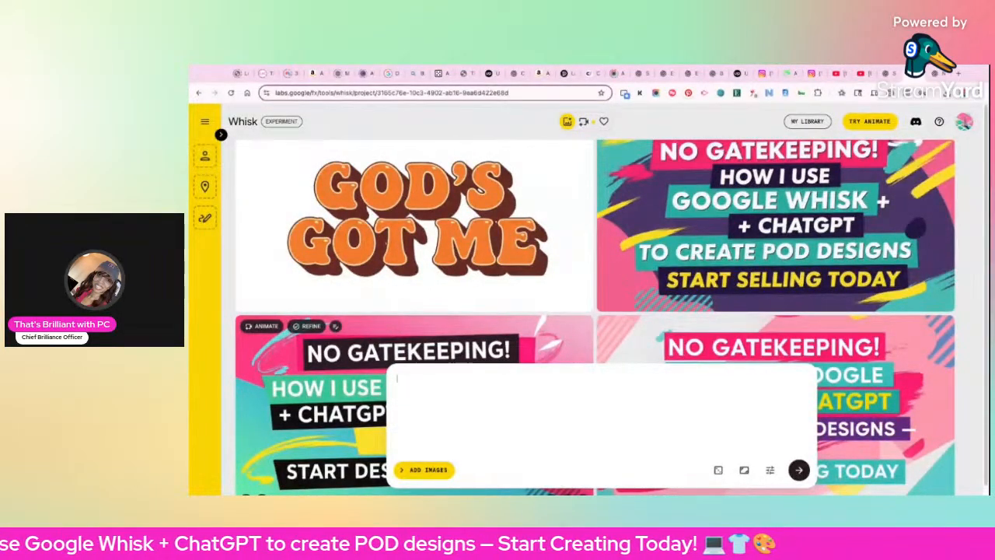
key("ctrl+v")
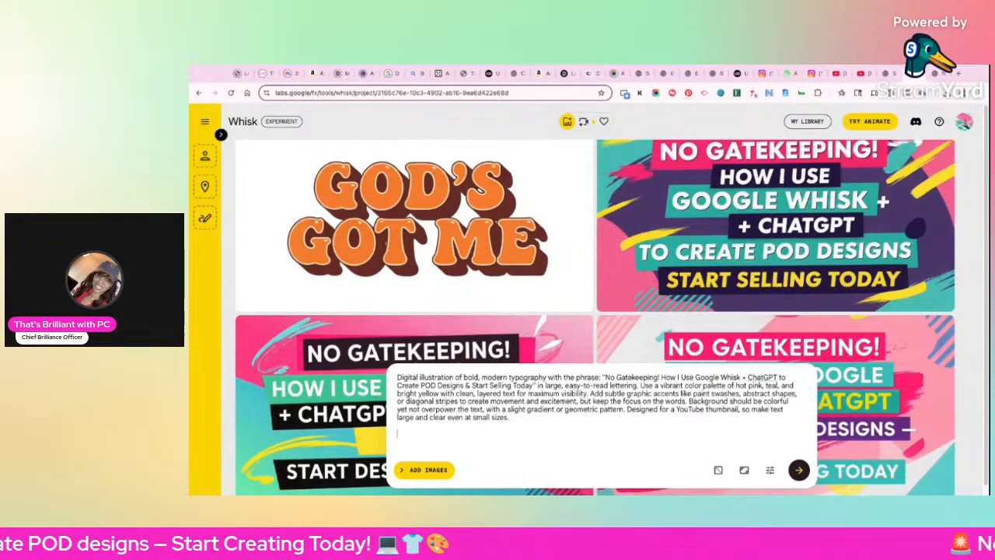
key("Return")
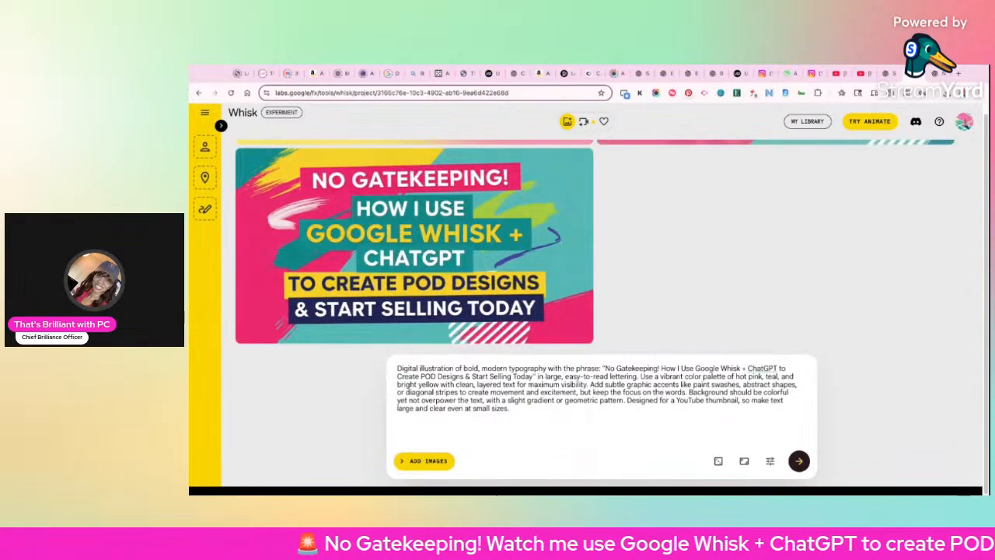
Compare the newly generated "Start Selling Today" thumbnails with the earlier versions
mouse_move(415, 246)
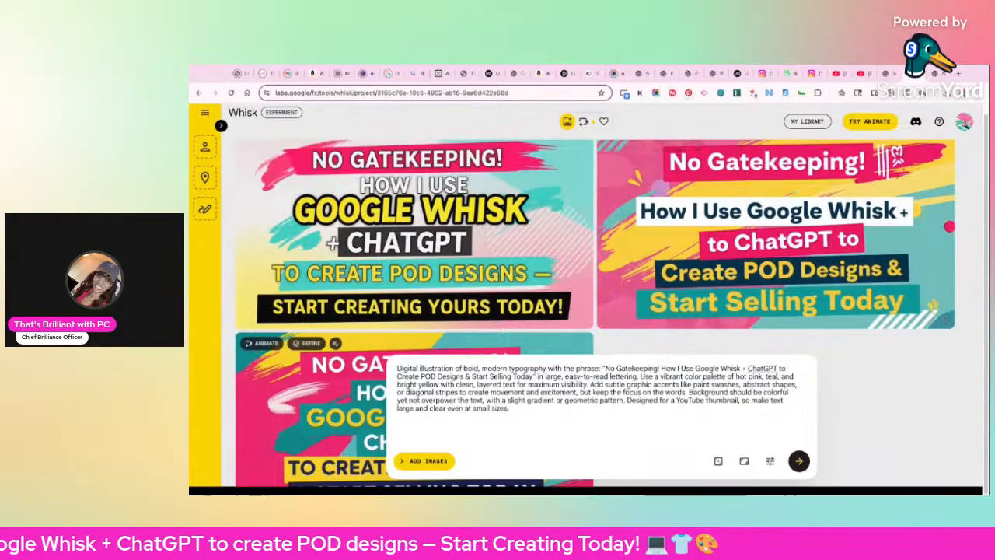
scroll(414, 311, "down", 2)
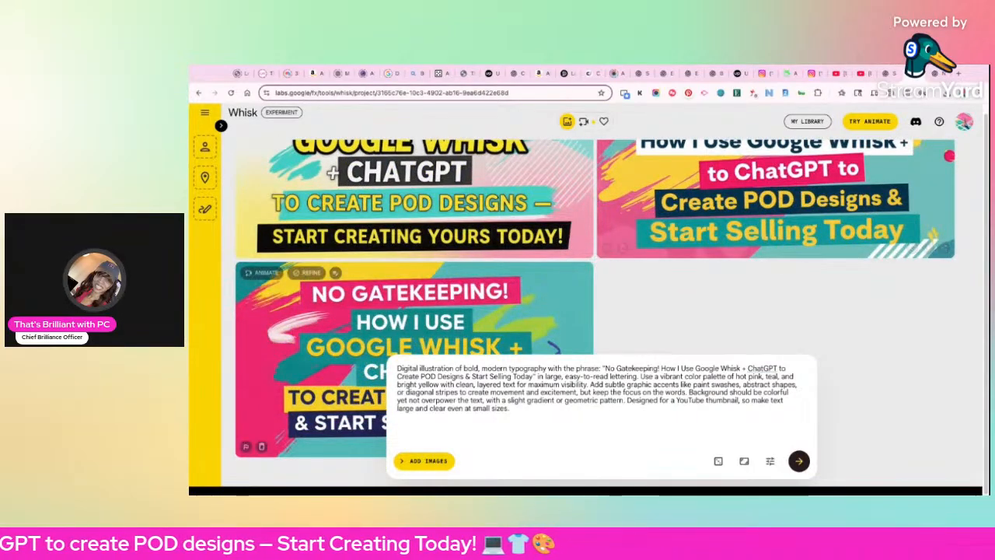
scroll(414, 311, "up", 1)
scroll(414, 311, "up", 1)
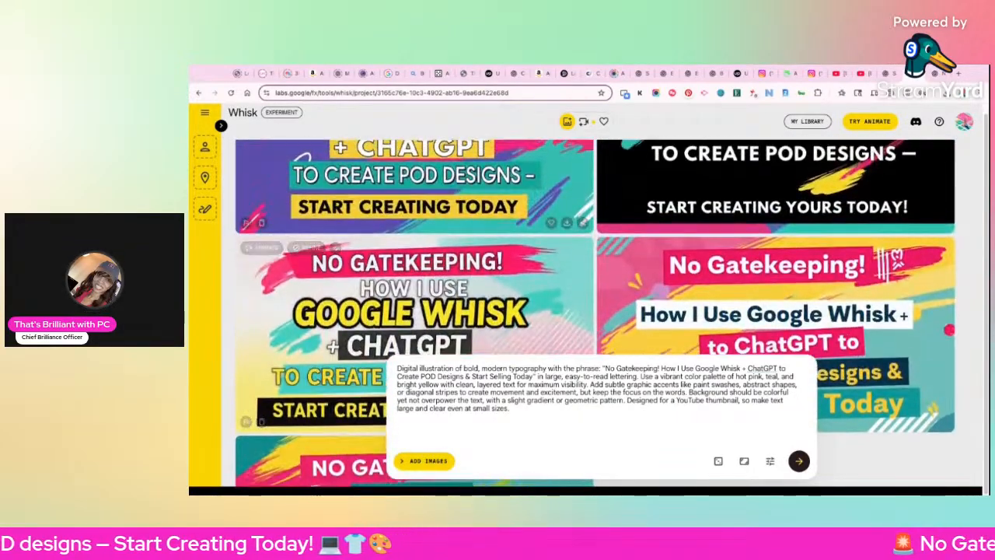
scroll(414, 311, "down", 4)
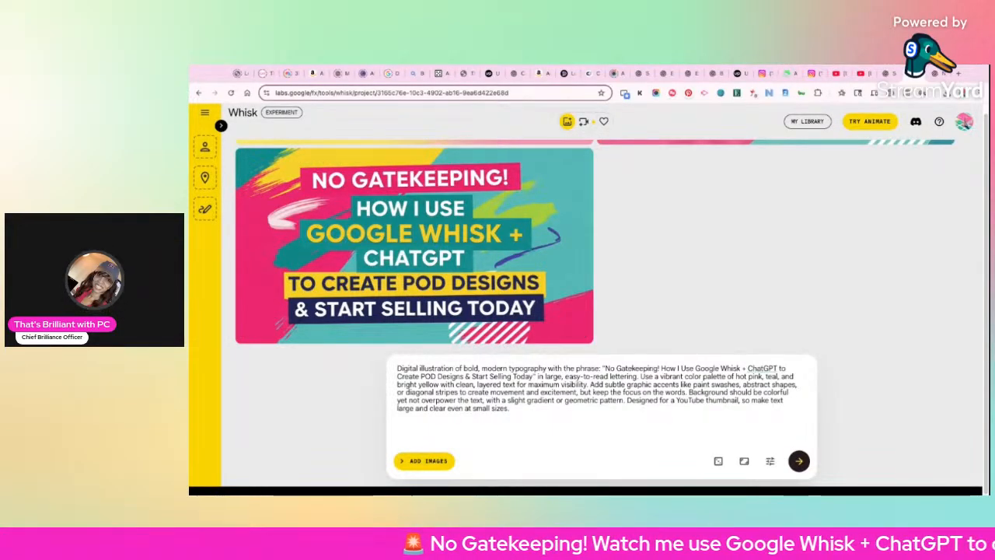
Switch to ChatGPT, open the "Faith word list" chat, and go back to its opening request for trendy merch design prompts
left_click(933, 73)
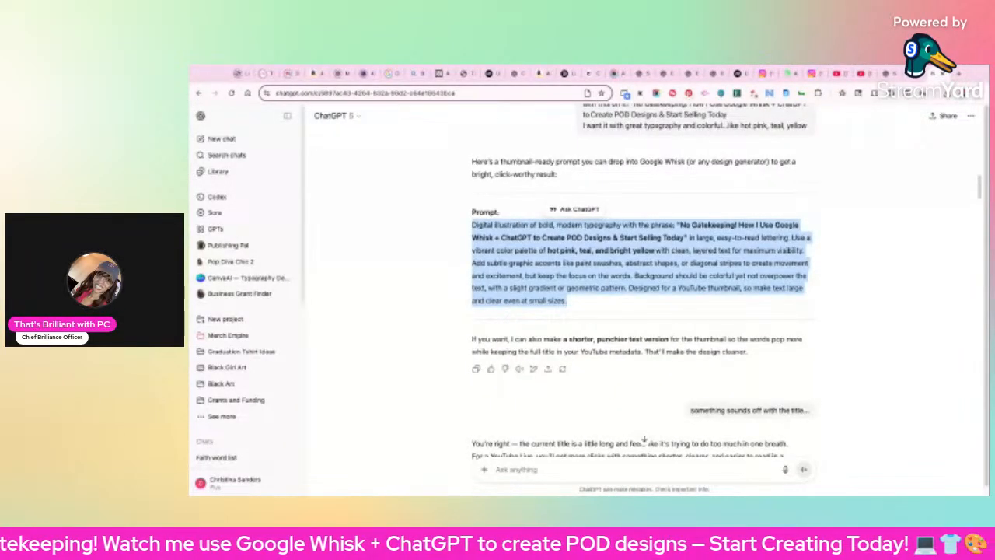
scroll(241, 311, "down", 5)
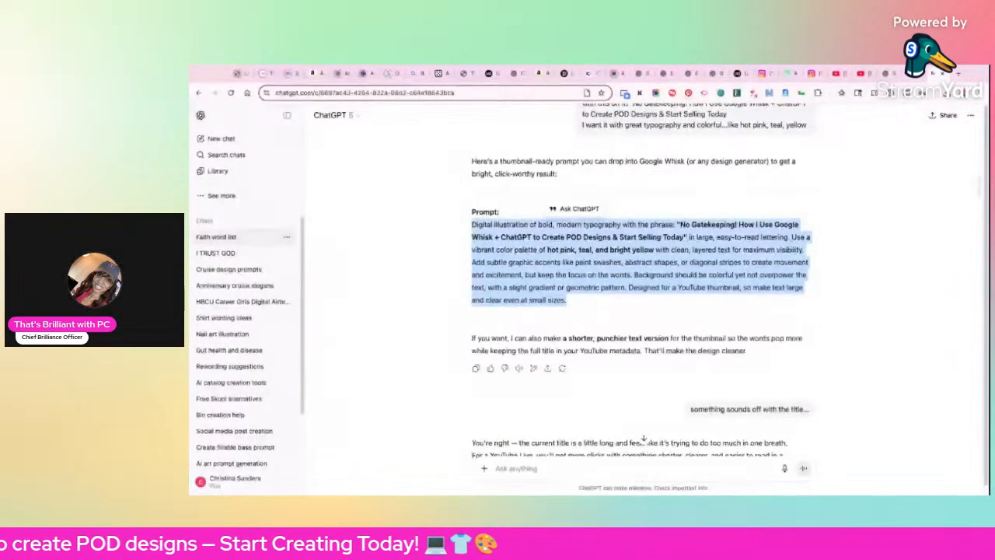
left_click(226, 236)
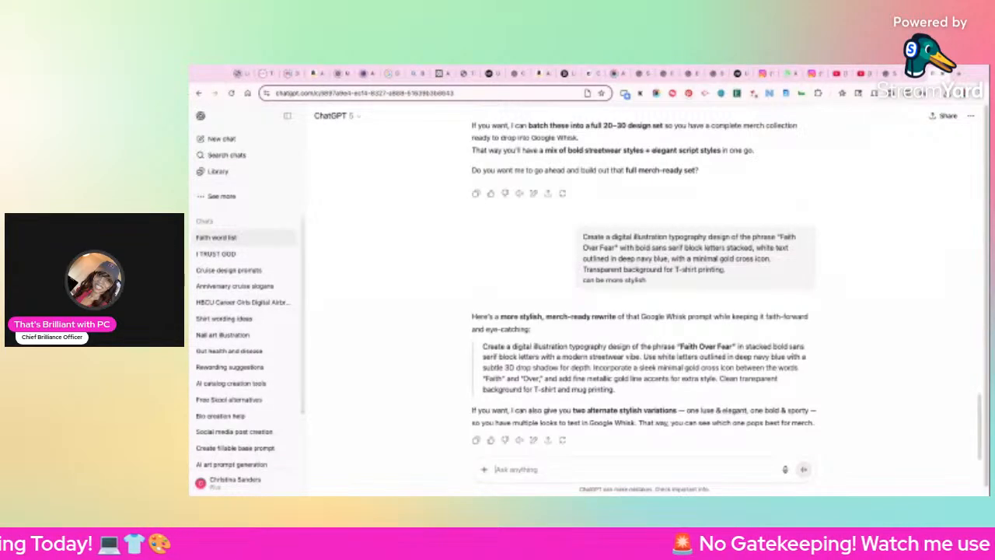
scroll(644, 280, "up", 20)
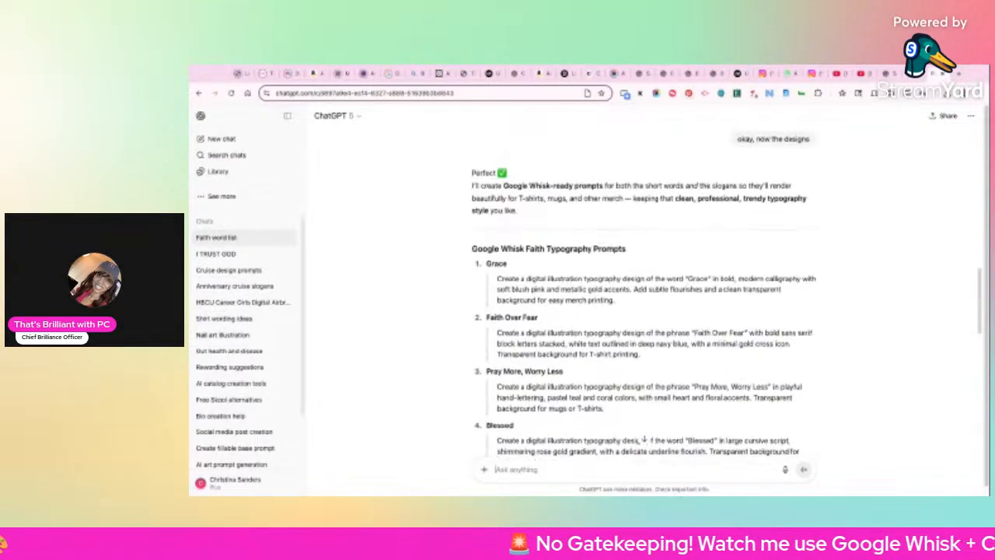
scroll(644, 280, "up", 10)
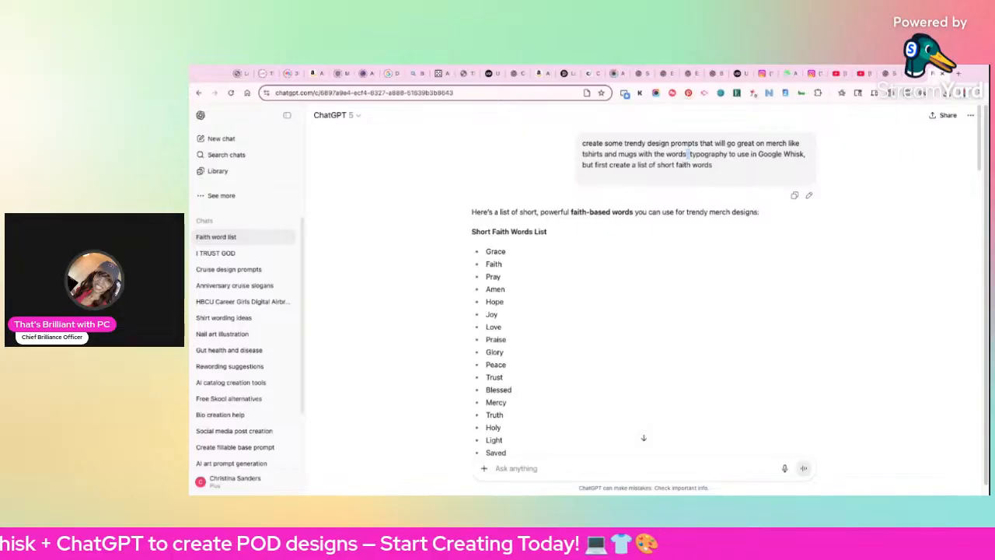
Review the short faith words, the faith slogan ideas, and the start of the Google Whisk faith typography prompts in the chat
scroll(688, 154, "down", 3)
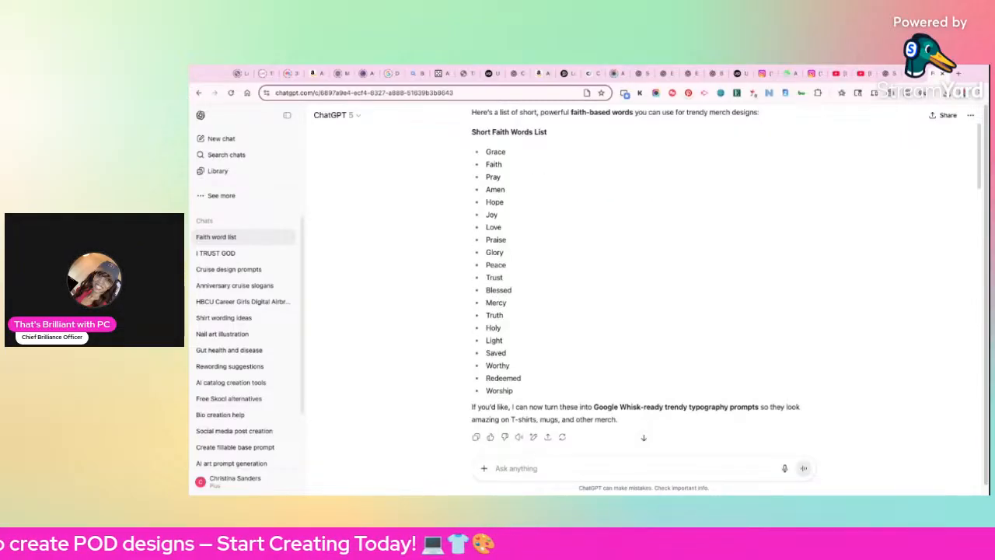
scroll(644, 280, "down", 6)
scroll(644, 280, "down", 1)
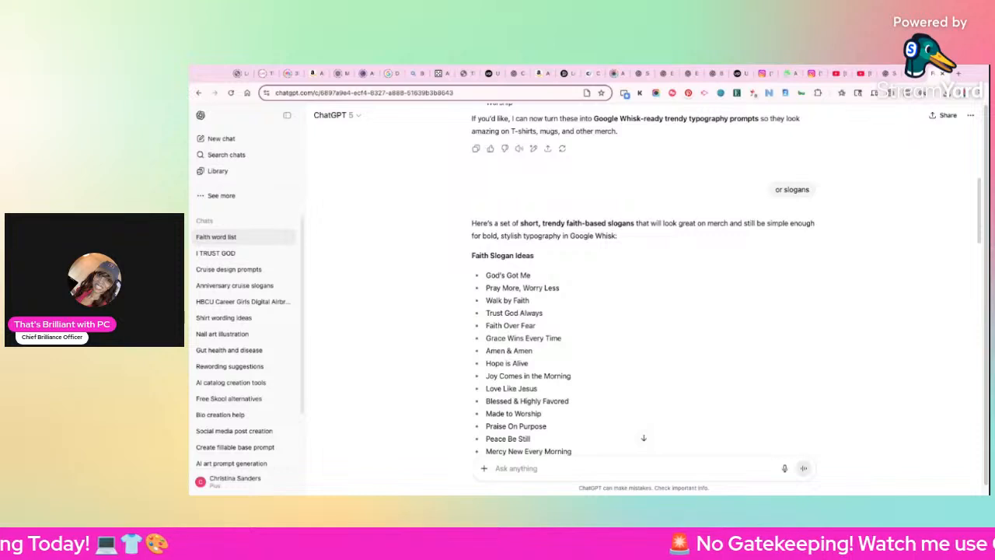
scroll(644, 279, "up", 2)
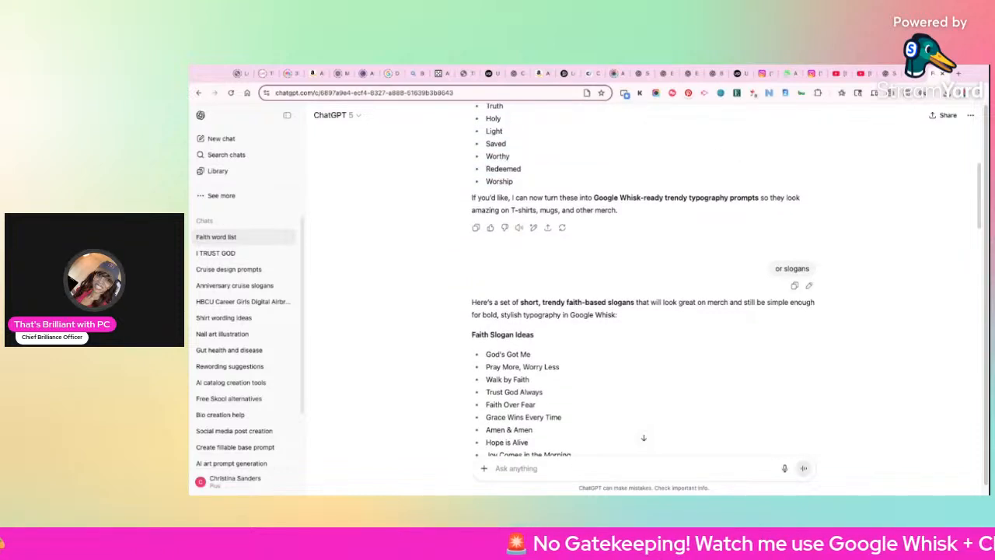
scroll(644, 280, "down", 2)
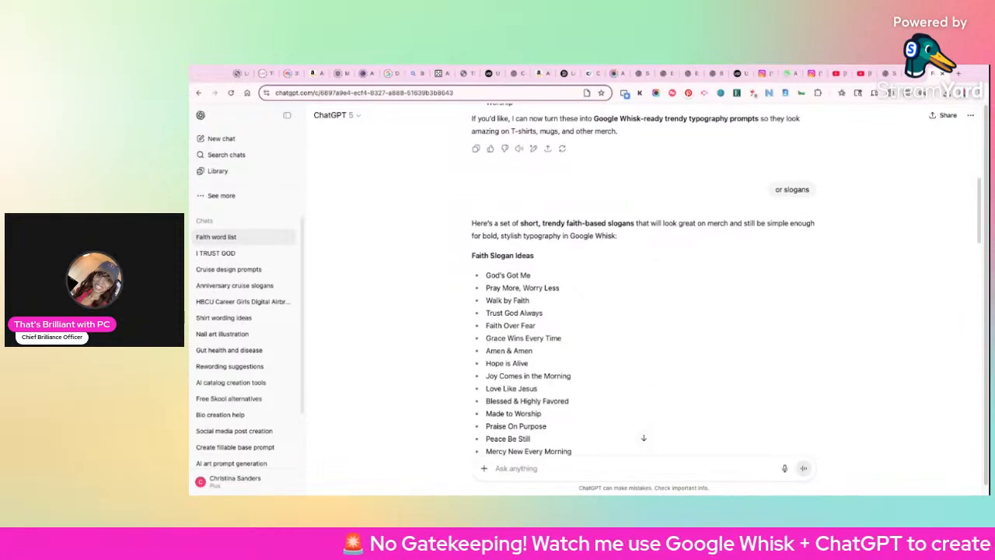
scroll(644, 280, "down", 2)
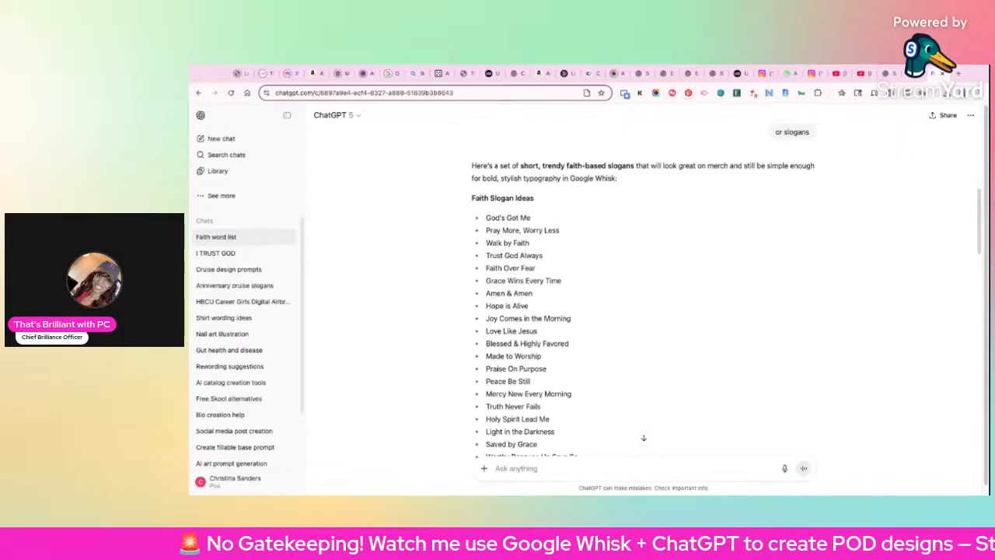
scroll(644, 280, "down", 4)
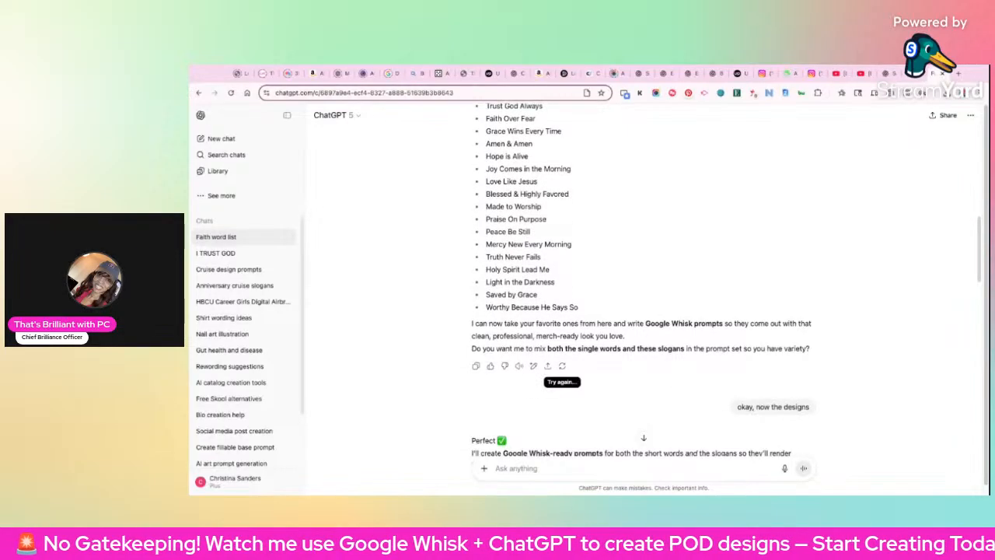
scroll(533, 368, "down", 6)
scroll(795, 233, "up", 2)
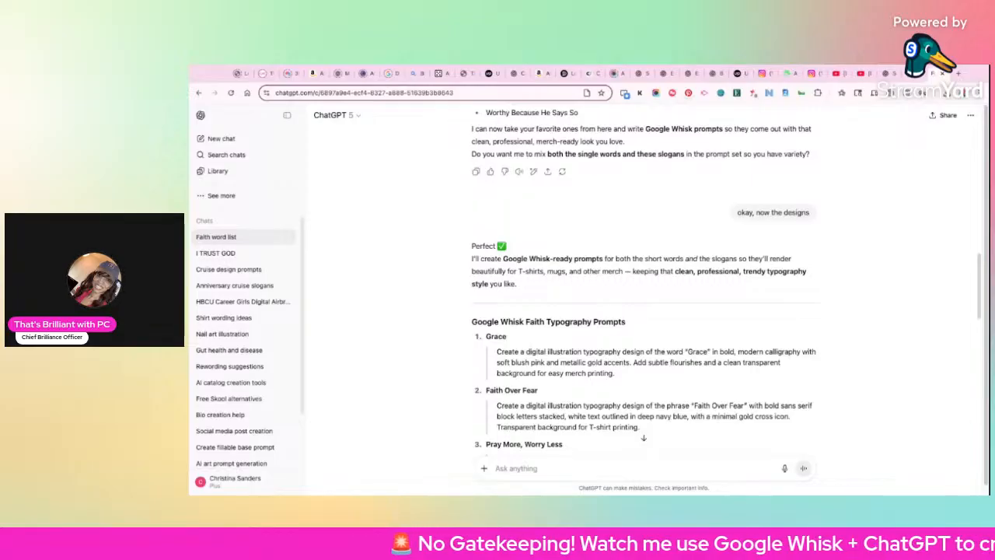
scroll(643, 311, "down", 5)
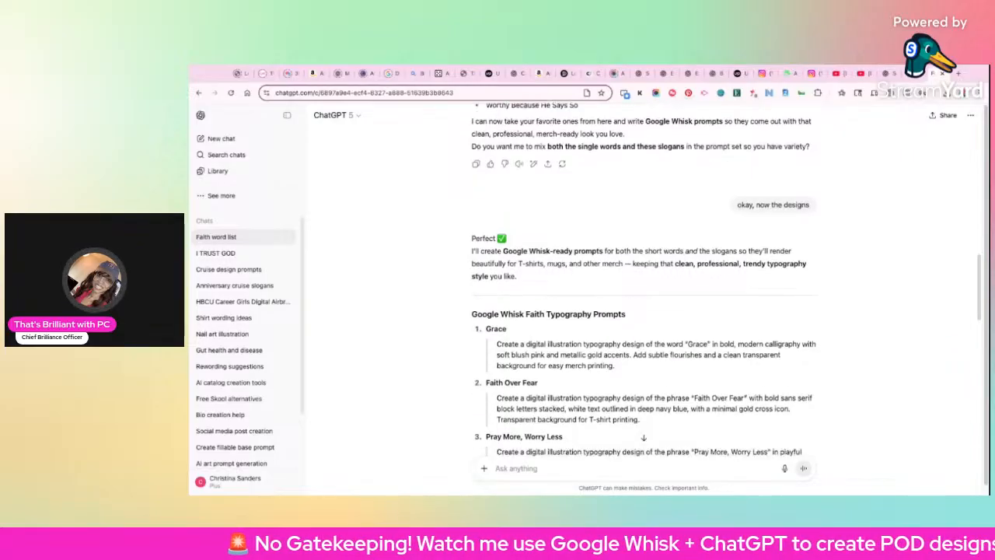
scroll(644, 311, "up", 8)
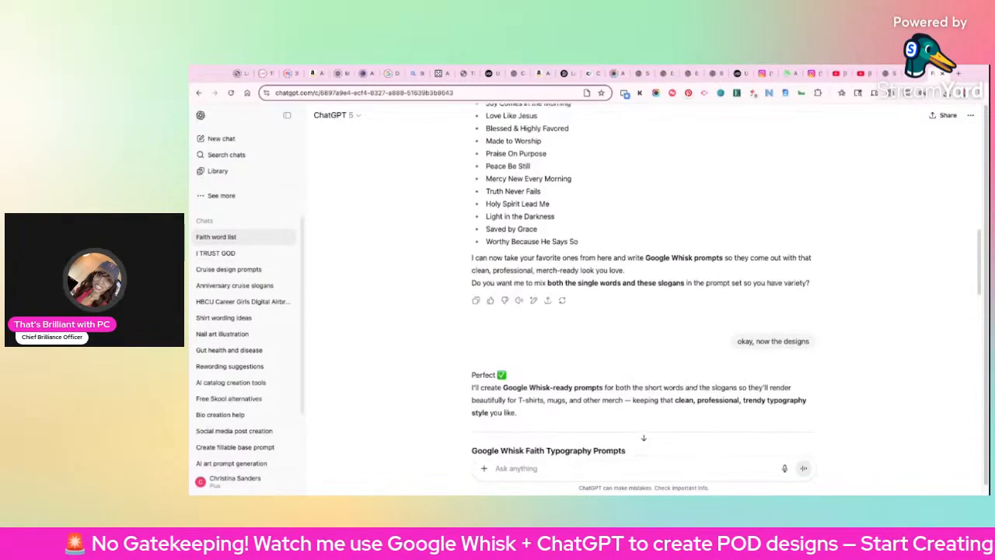
Copy the full "Saved by Grace" prompt, number 10 in the faith typography prompt list
scroll(644, 311, "down", 10)
left_click(644, 437)
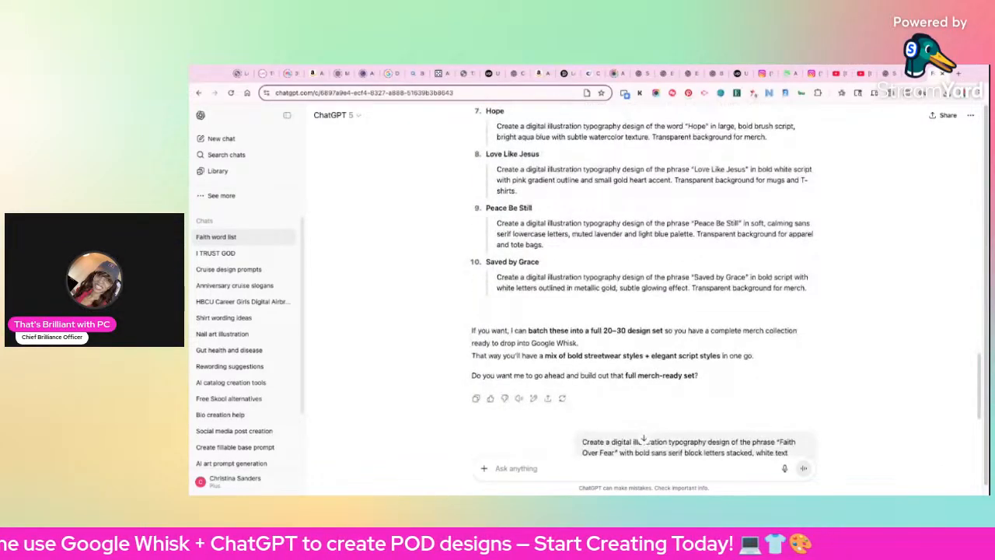
left_click_drag(497, 276, 806, 289)
key("ctrl+c")
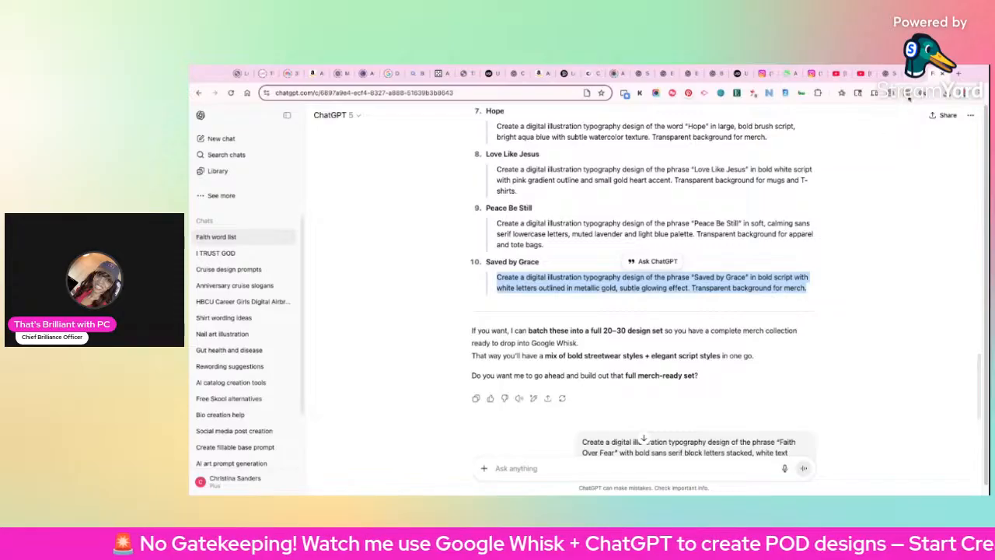
Switch to Google Whisk, replace the thumbnail prompt with the copied "Saved by Grace" prompt, and generate images from it
left_click(916, 76)
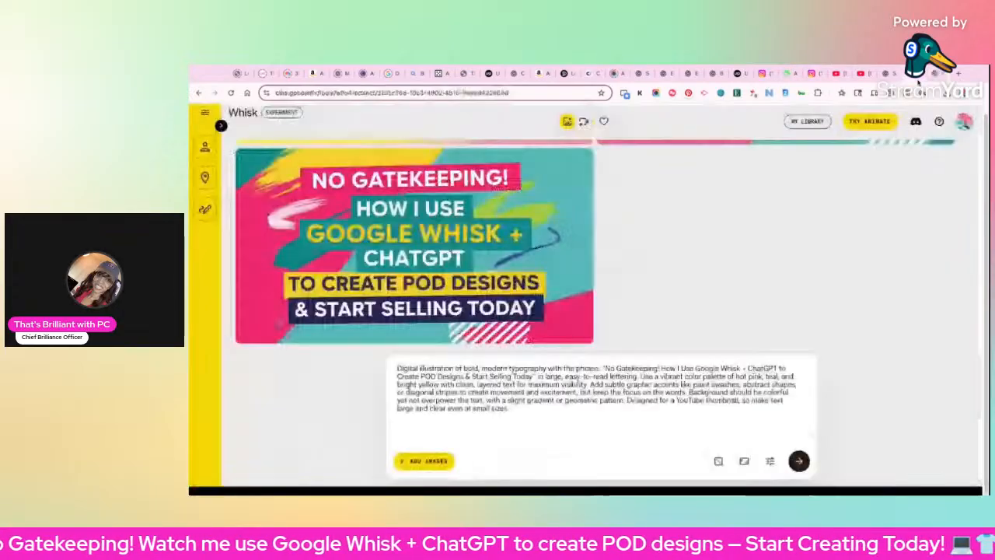
triple_click(547, 393)
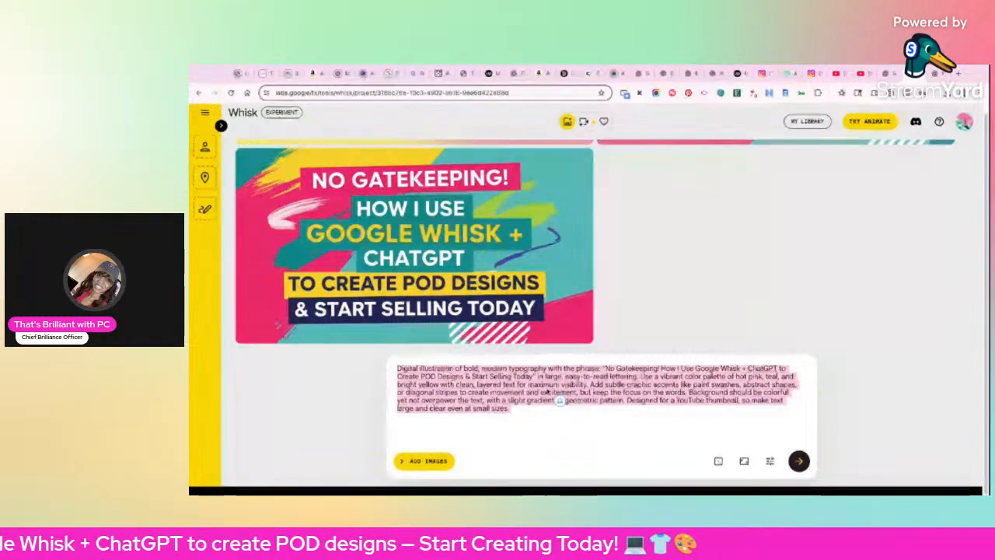
key("ctrl+v")
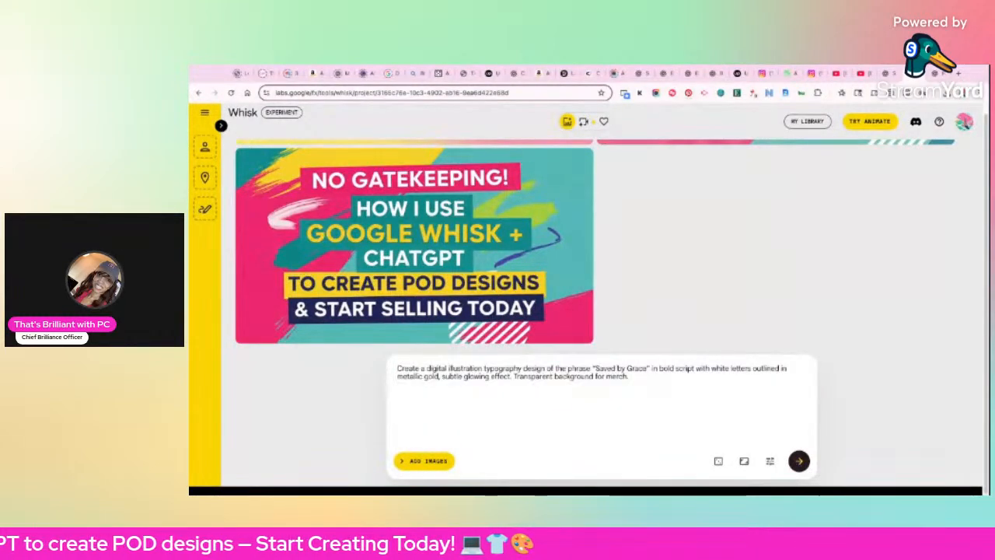
left_click(799, 461)
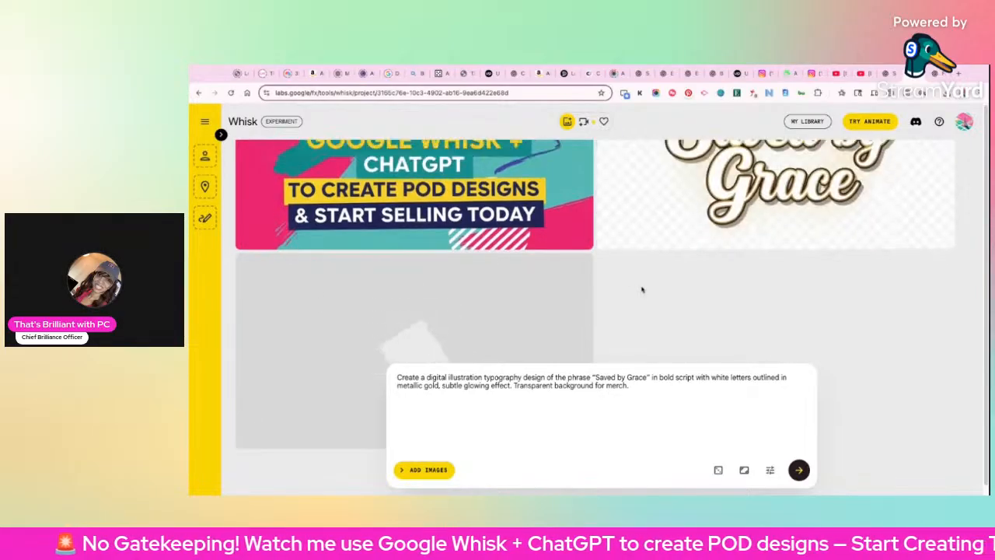
Look over the first "Saved by Grace" result alongside the earlier thumbnail images
scroll(614, 290, "up", 1)
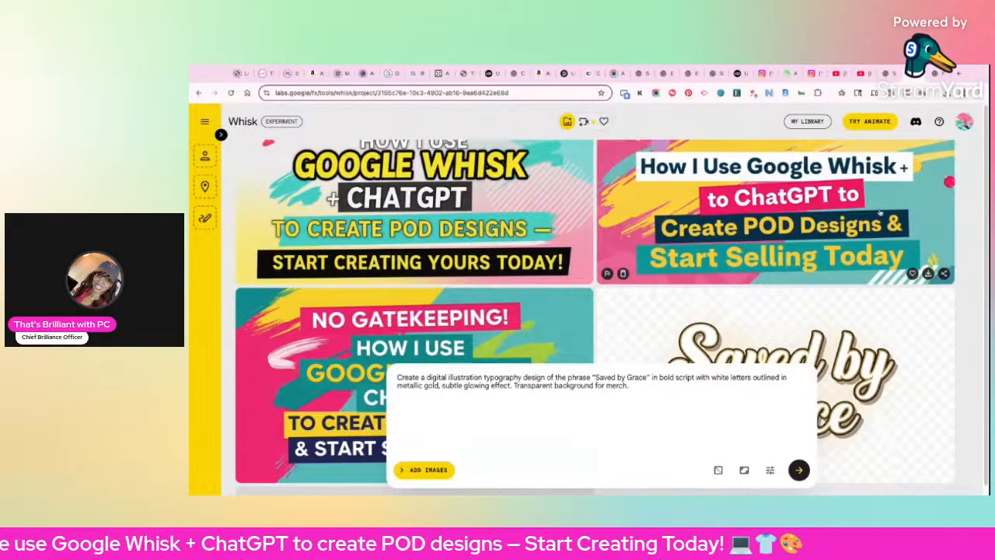
scroll(879, 217, "up", 1)
scroll(464, 233, "down", 1)
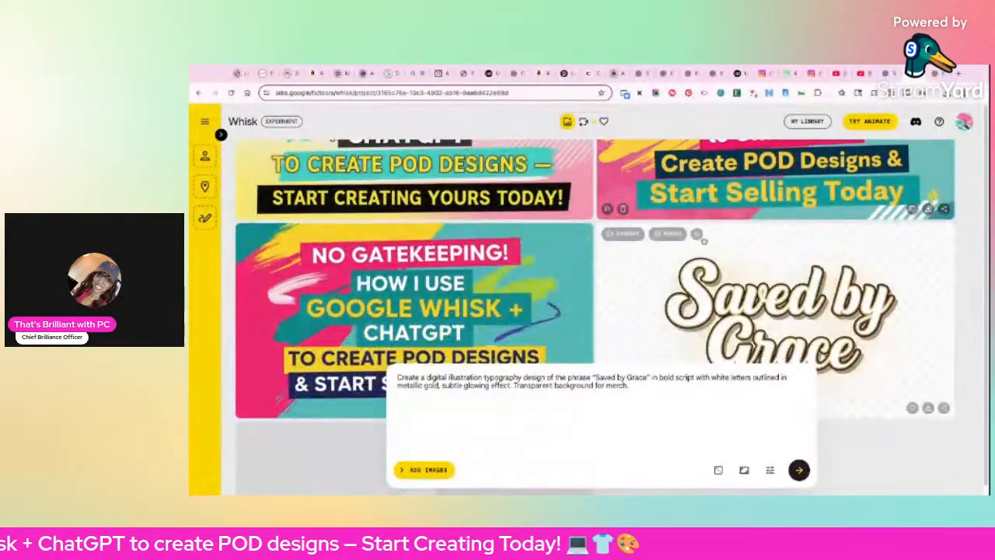
scroll(457, 286, "down", 1)
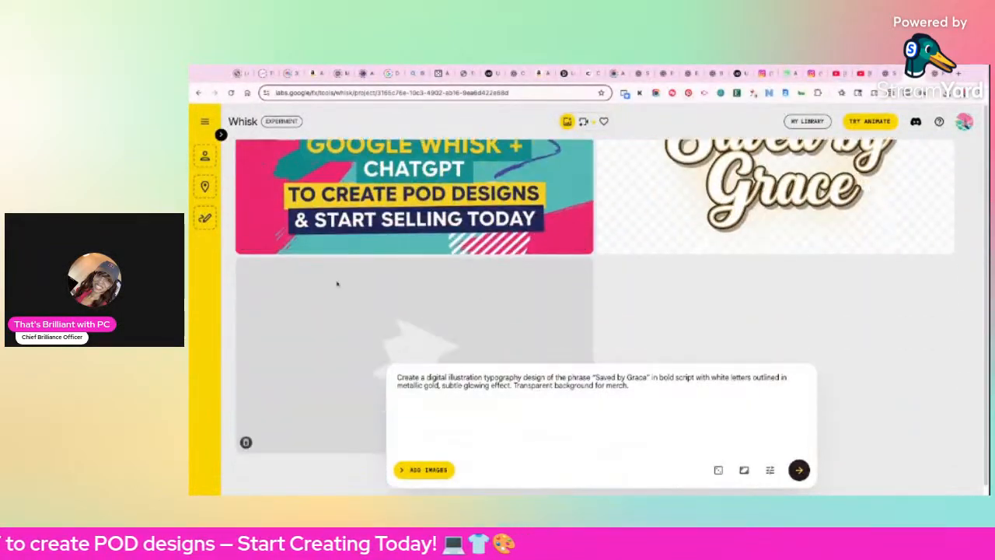
left_click(246, 244)
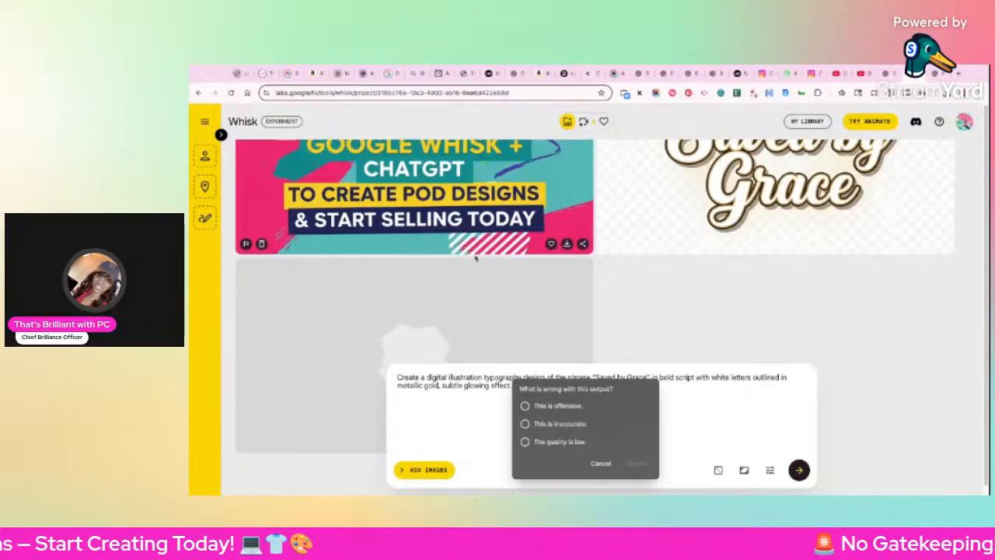
left_click(272, 262)
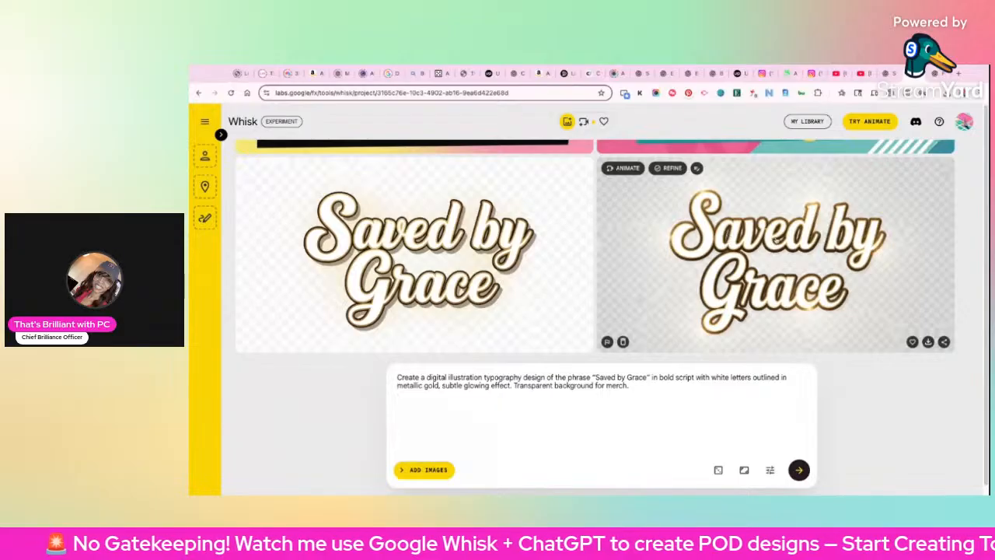
Refine the "Saved by Grace" image on the grey checkered background by changing its outline to metallic pink, and generate the new versions
left_click(766, 229)
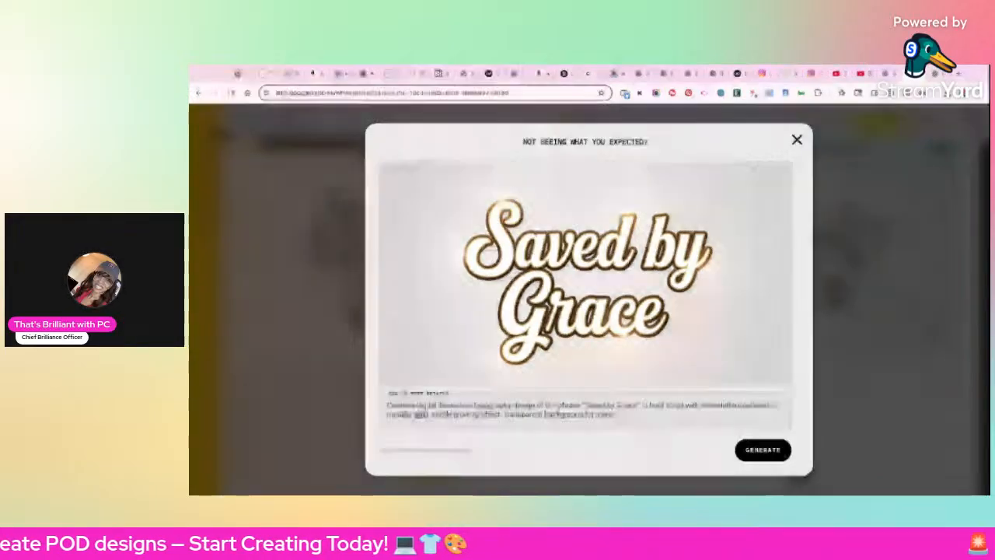
double_click(420, 414)
type("pink")
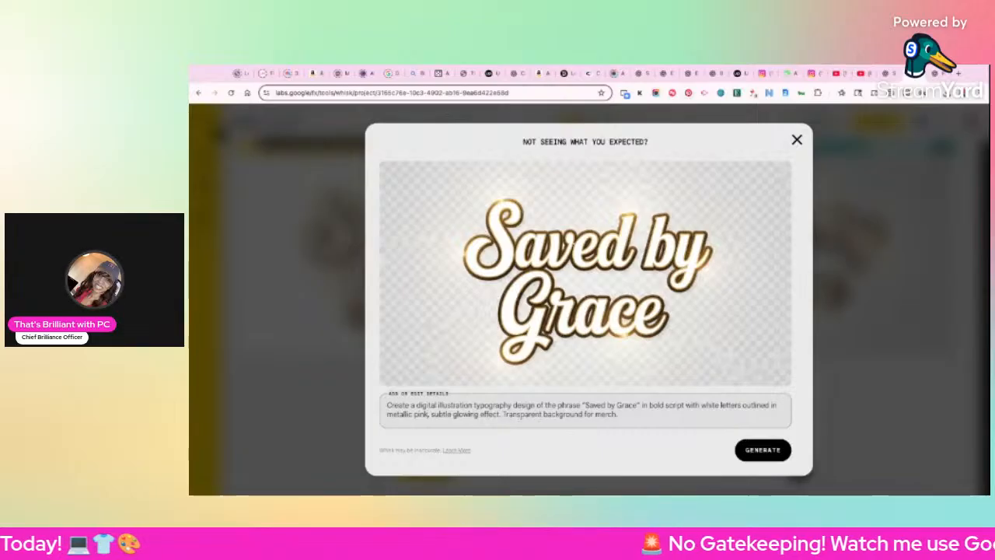
left_click(769, 450)
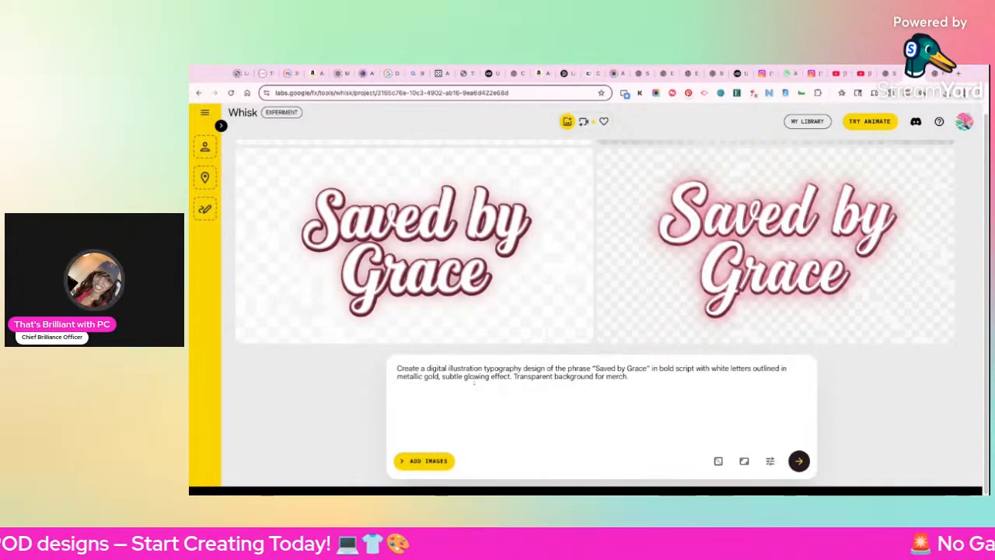
Remove "subtle glowing effect" from the main metallic gold "Saved by Grace" prompt and generate images again
left_click_drag(440, 376, 510, 376)
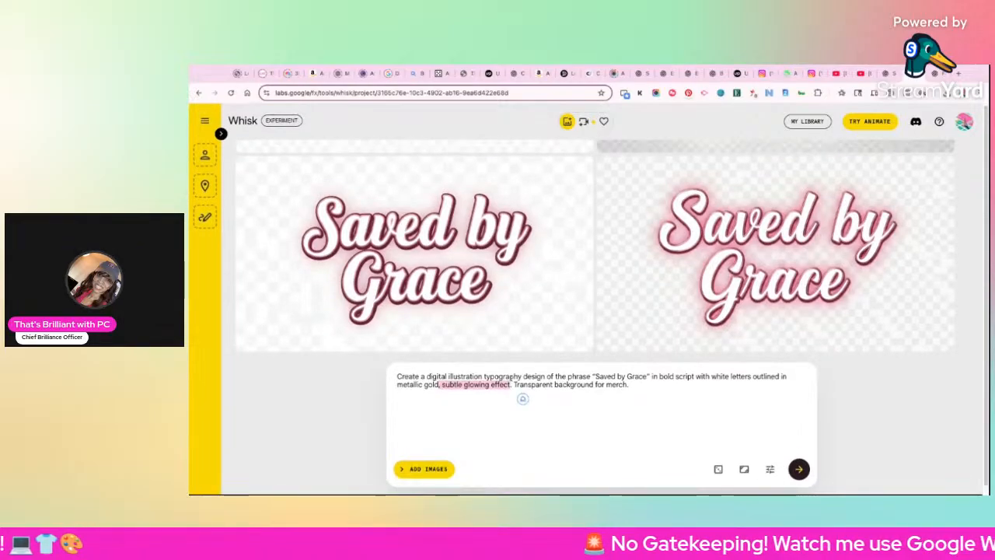
key("BackSpace")
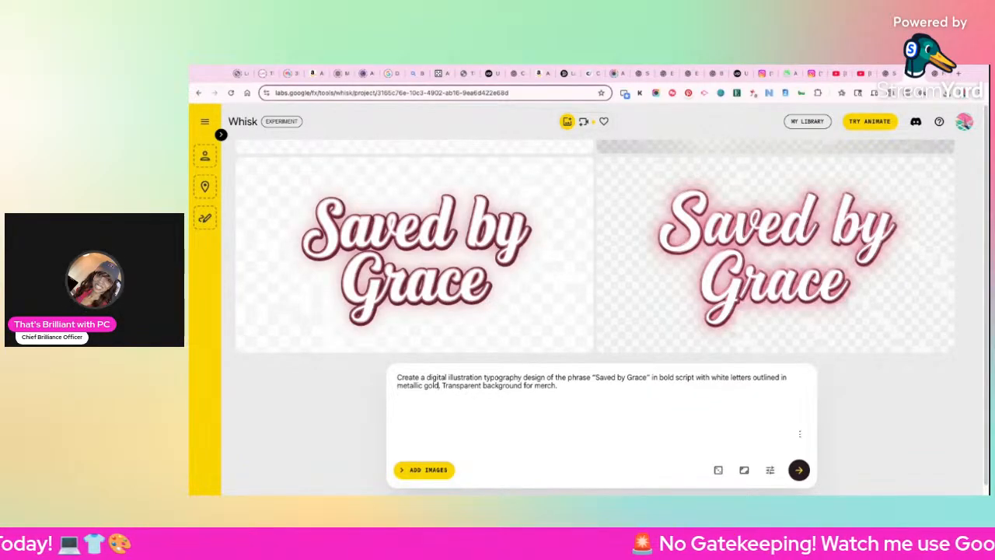
left_click(800, 471)
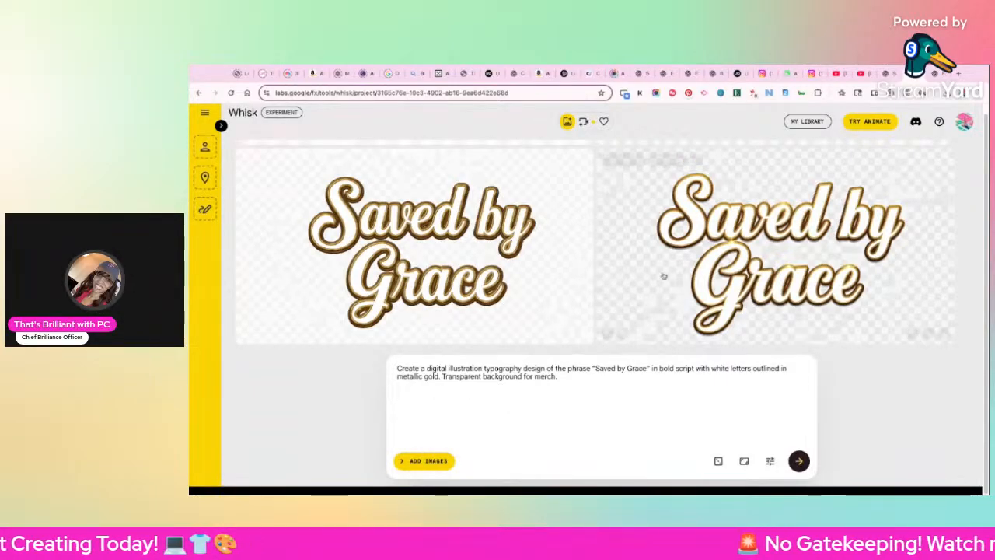
Copy the white and metallic gold "Saved by Grace" prompt from Whisk and paste it into a new message in the ChatGPT chat
triple_click(525, 376)
key("ctrl+c")
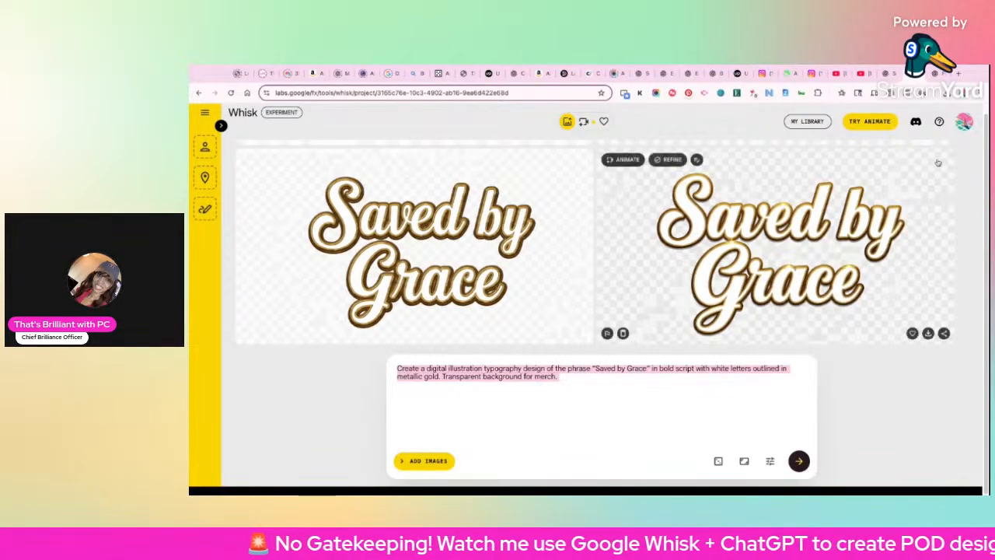
mouse_move(819, 217)
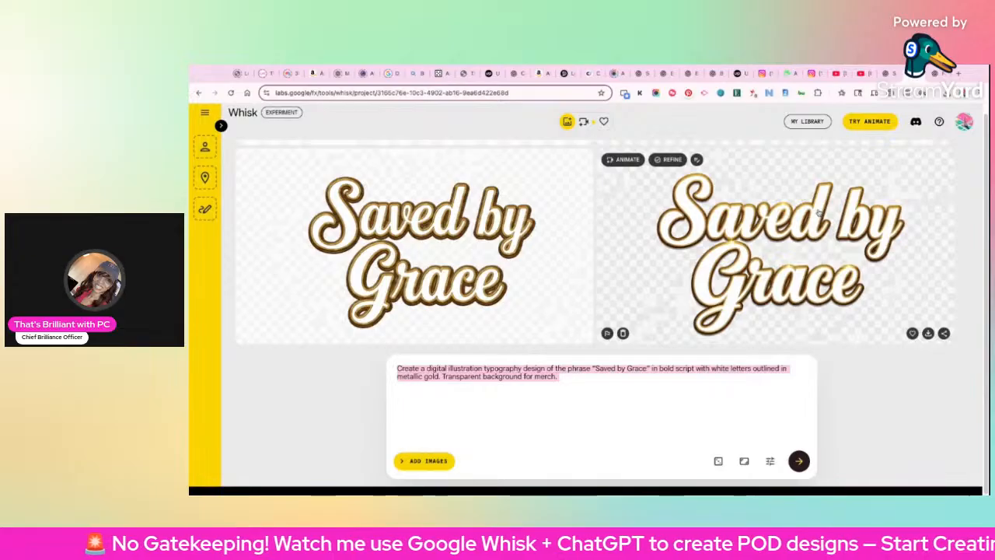
left_click(934, 74)
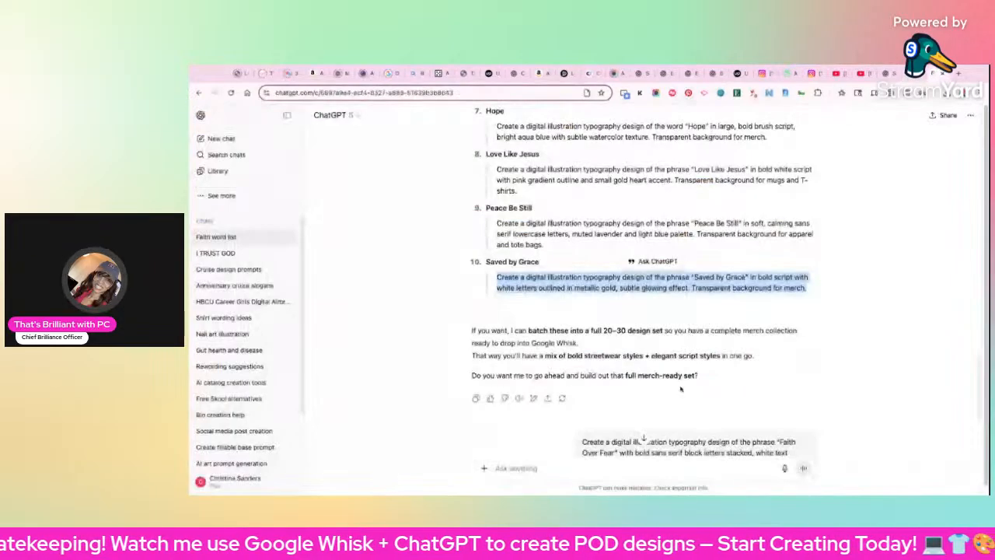
left_click(557, 468)
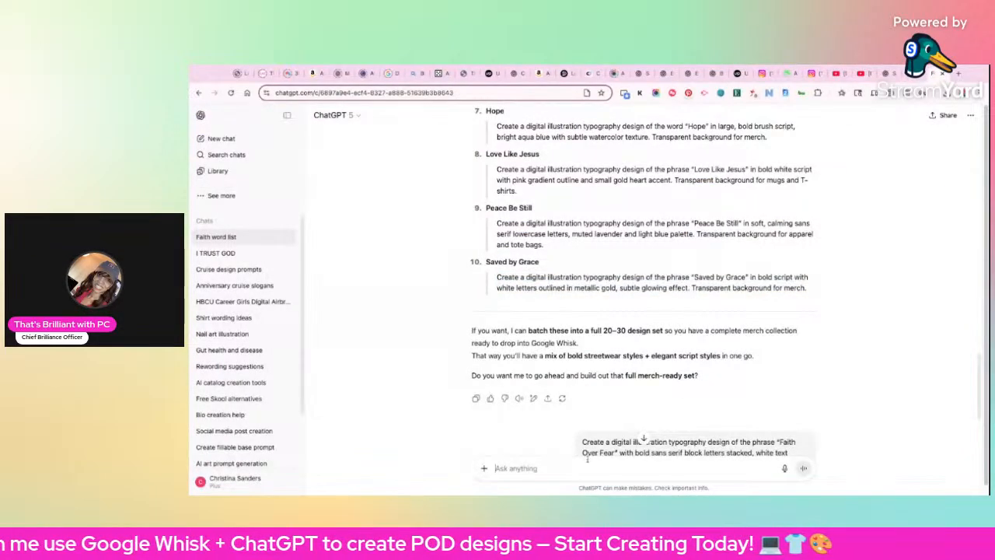
key("ctrl+v")
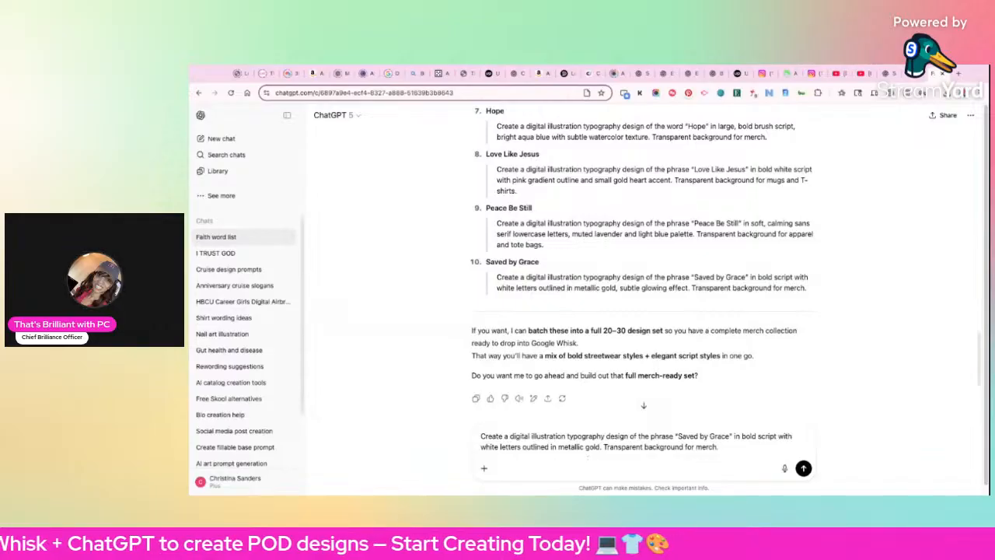
Add below the pasted prompt: "I like the design prompt and the output, but now I want something a bit more colorful"
key("shift+Return")
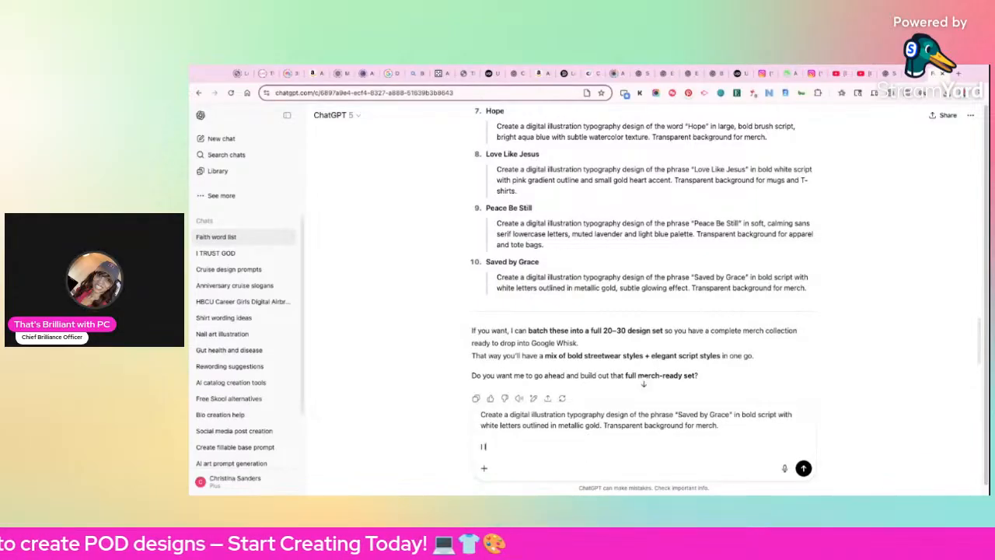
type("I like the design")
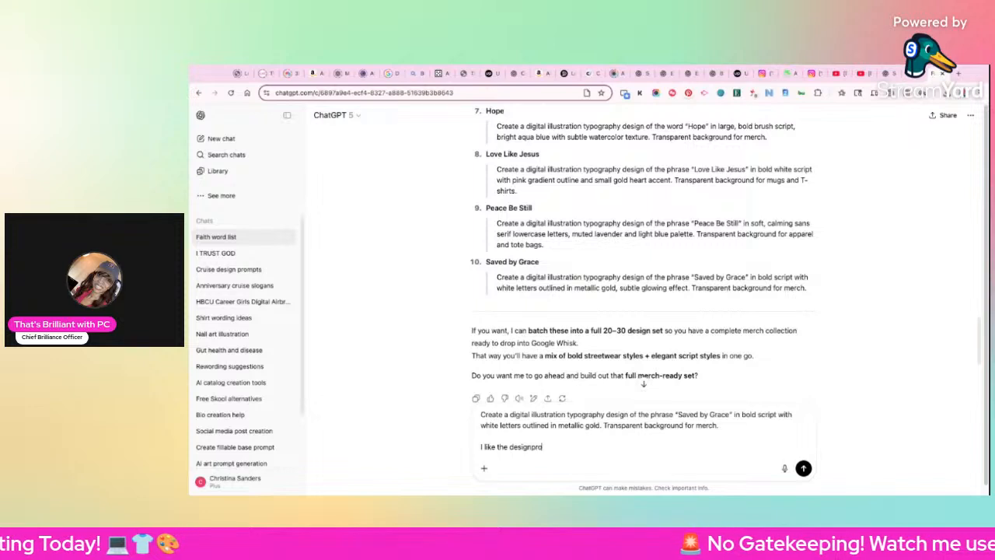
type(" prompt and")
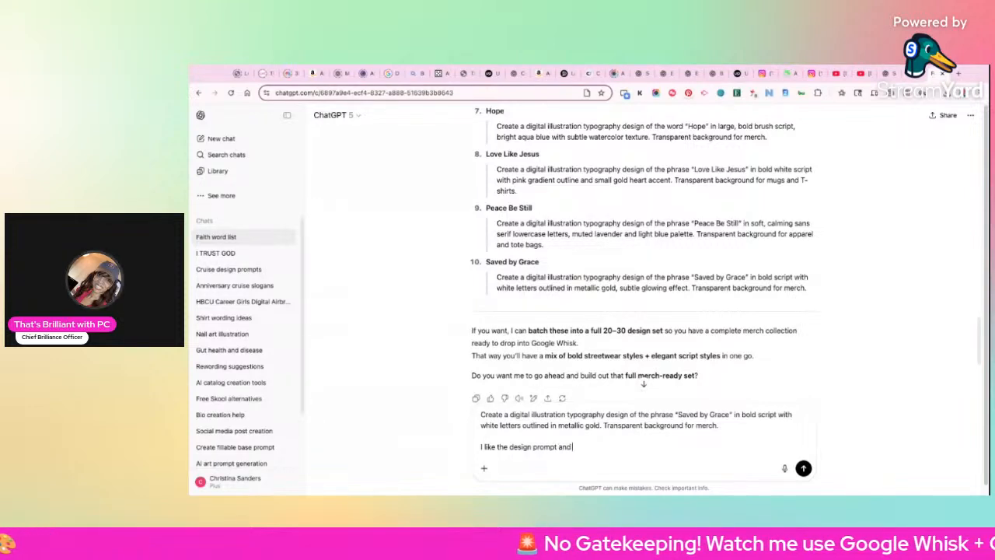
type(" the dutput, but")
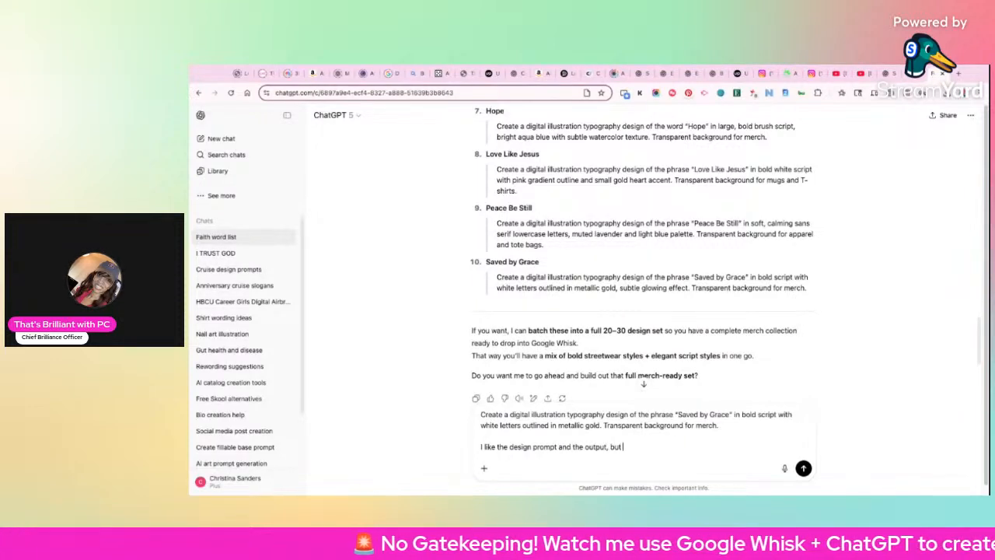
type(" now I want somethign")
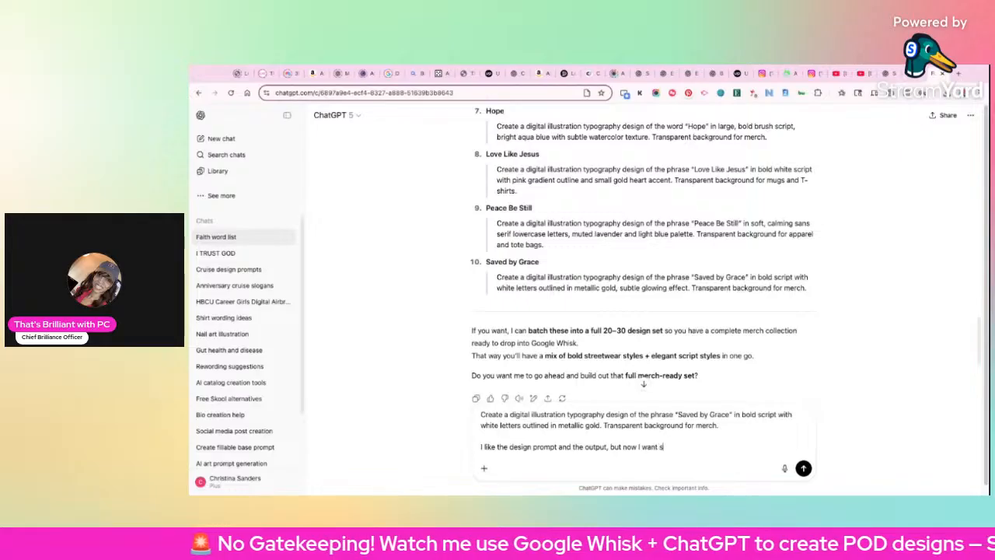
key("BackSpace")
key("BackSpace")
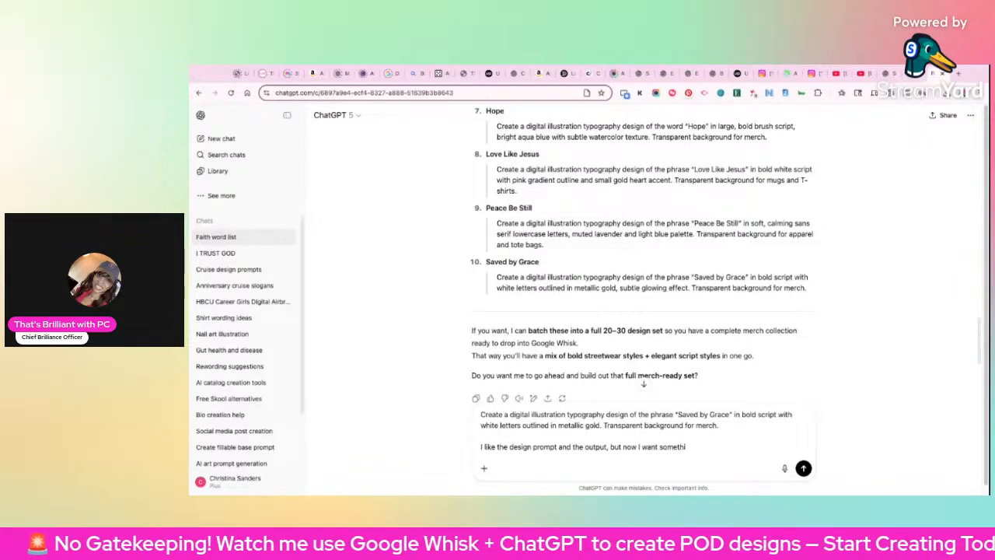
type("ng a bit m")
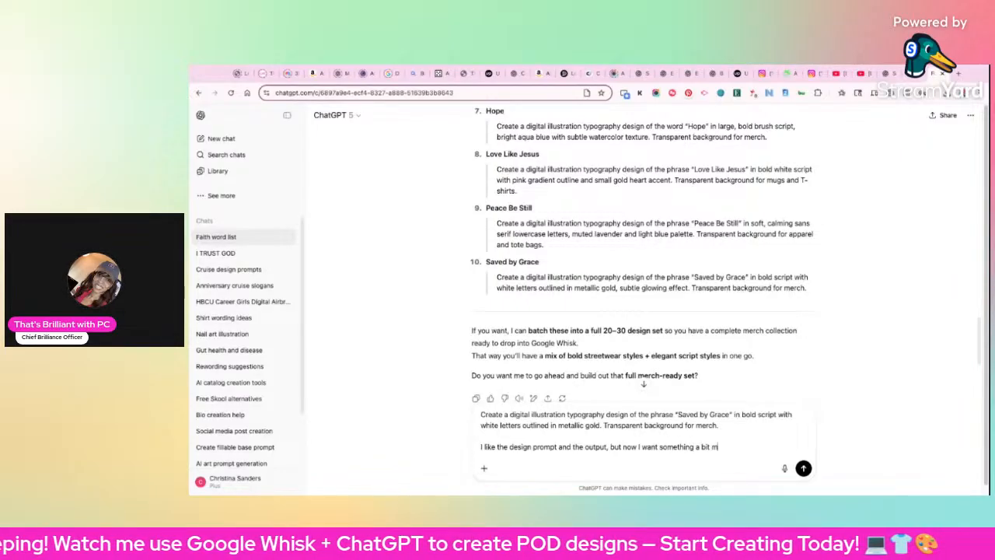
type("ore clorful")
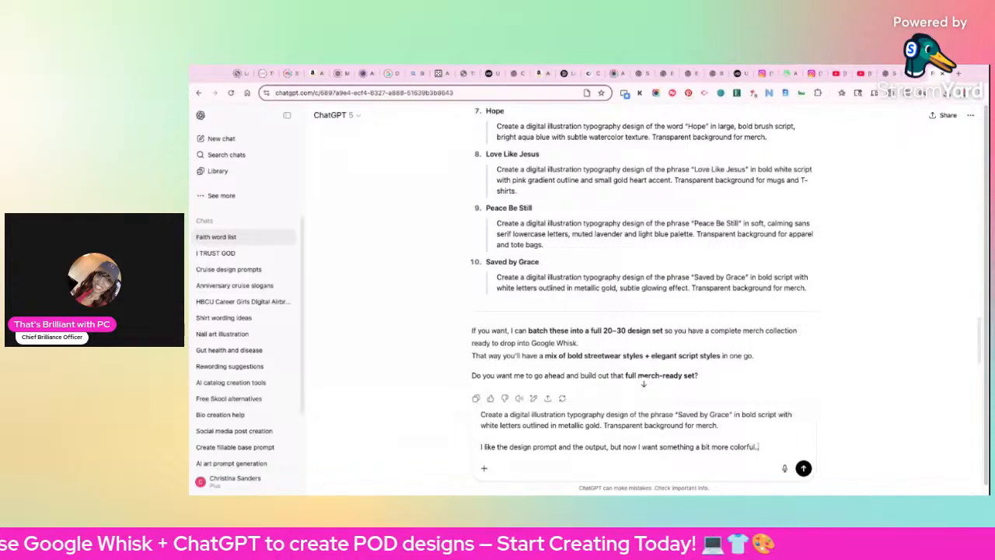
Finish the message with "...neon colors or very vibrant colors...please create a new design prompt" and send it
type("...neon")
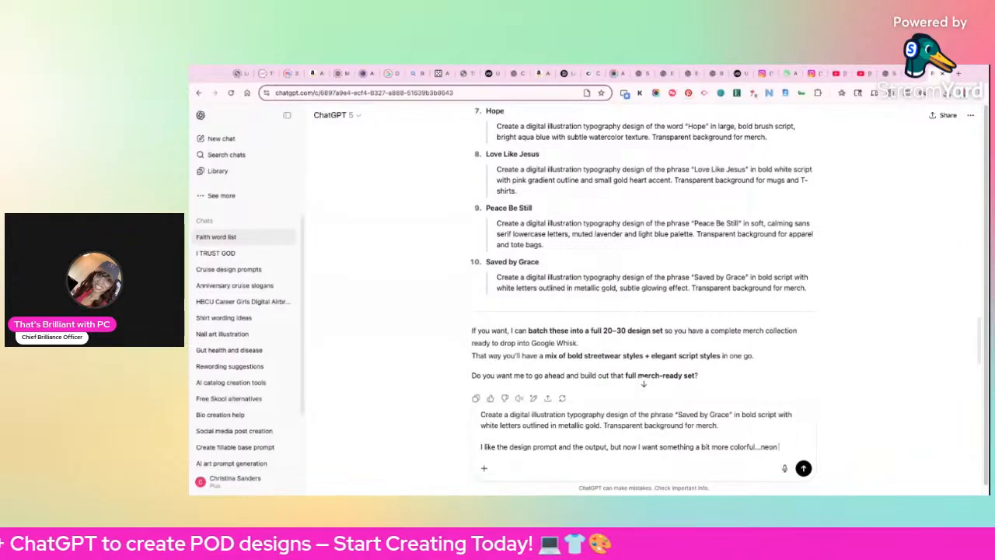
type(" colors or very")
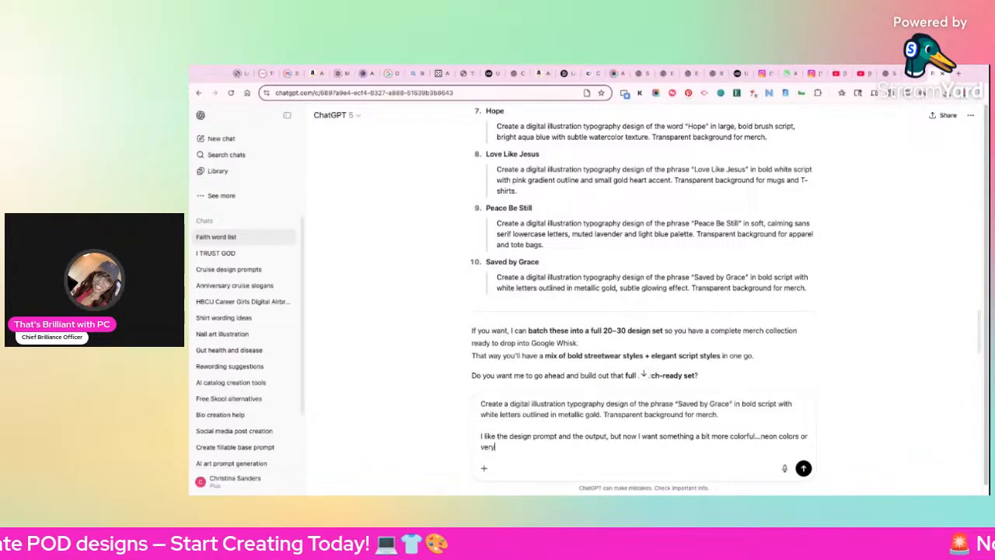
type(" vibrant color")
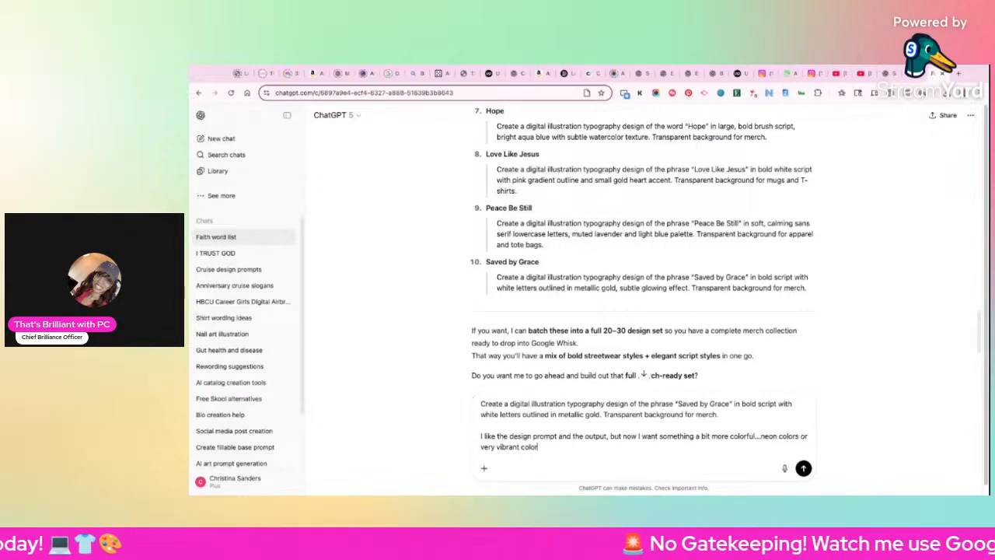
type("s...please c")
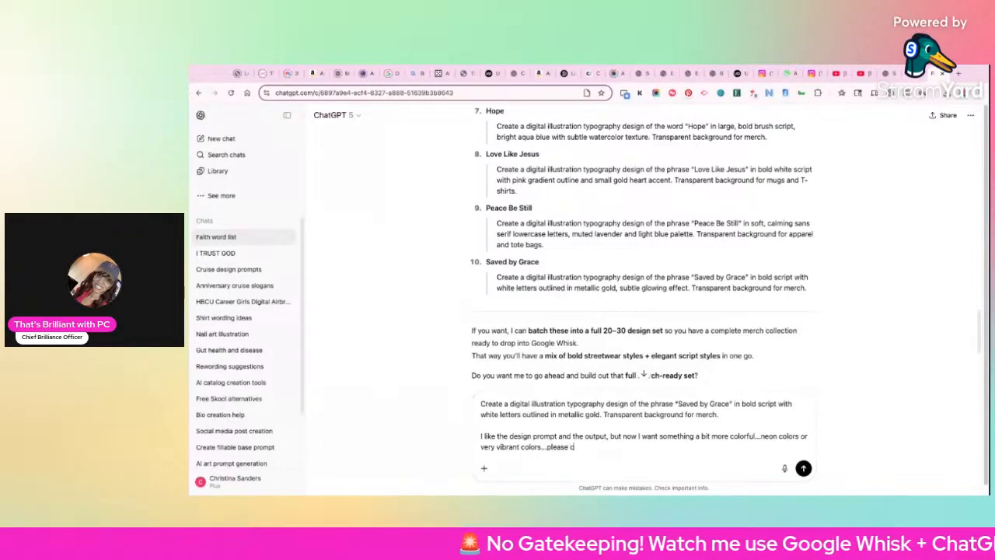
type("reate a ne")
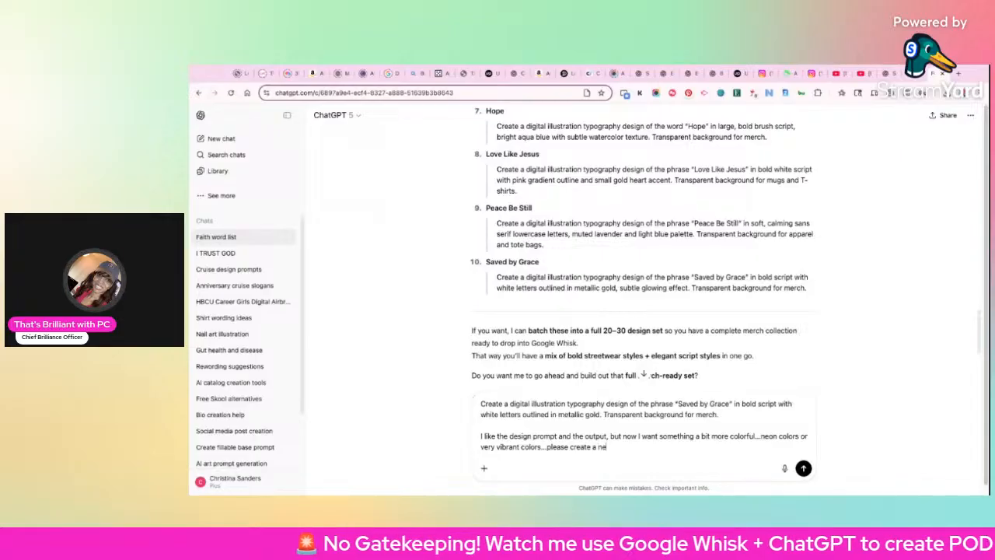
type("w design prompt")
key("Return")
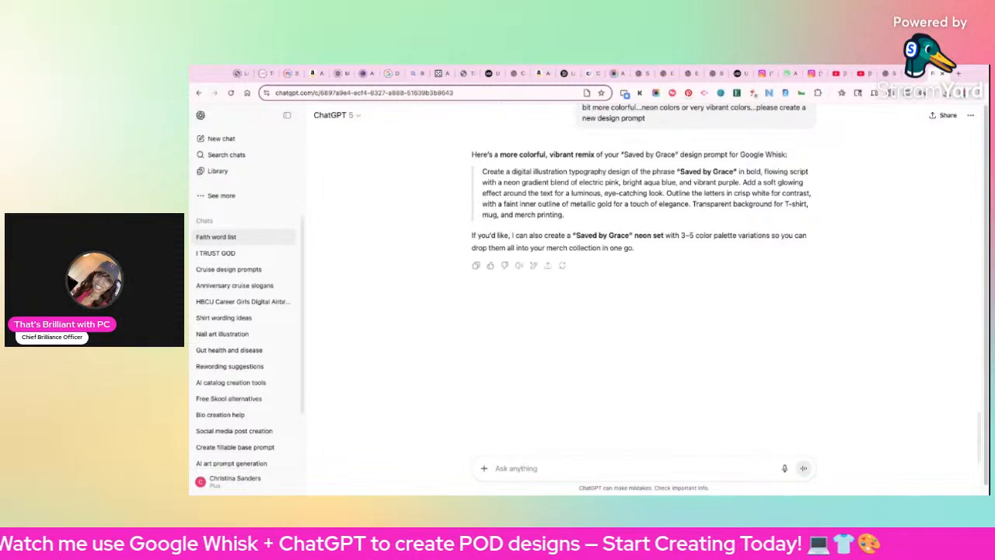
Copy ChatGPT's neon gradient "Saved by Grace" prompt, switch to Whisk, replace the current prompt with it, and generate images
triple_click(618, 190)
key("ctrl+c")
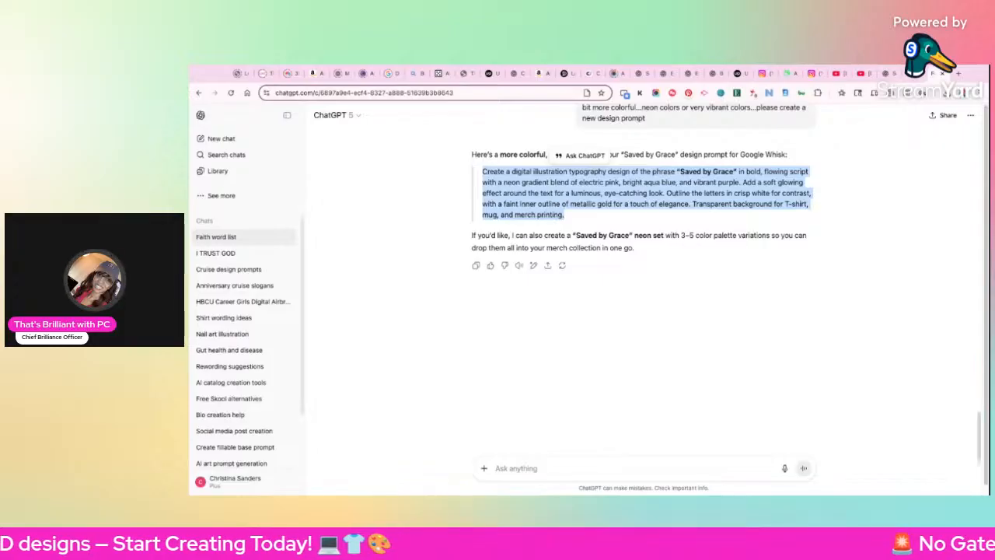
left_click(914, 73)
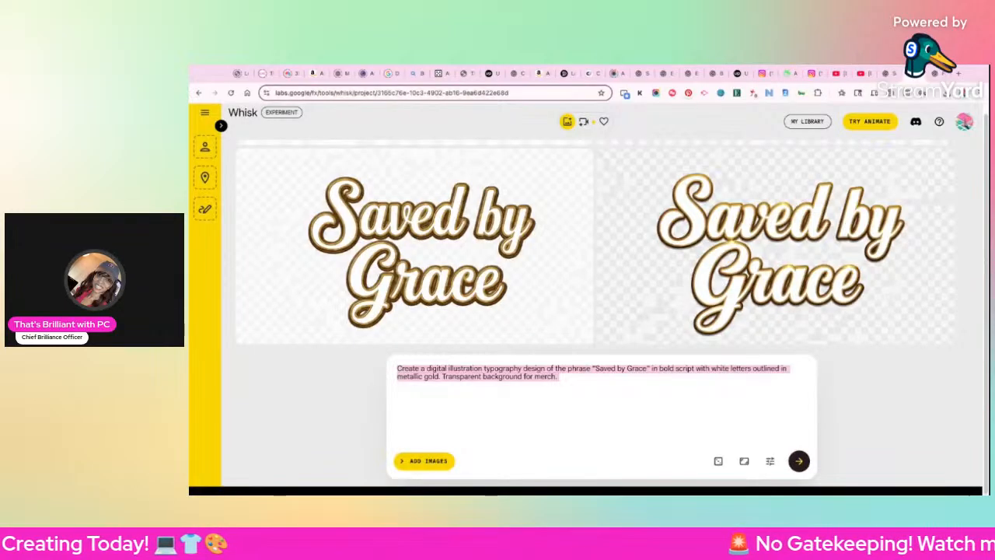
key("ctrl+v")
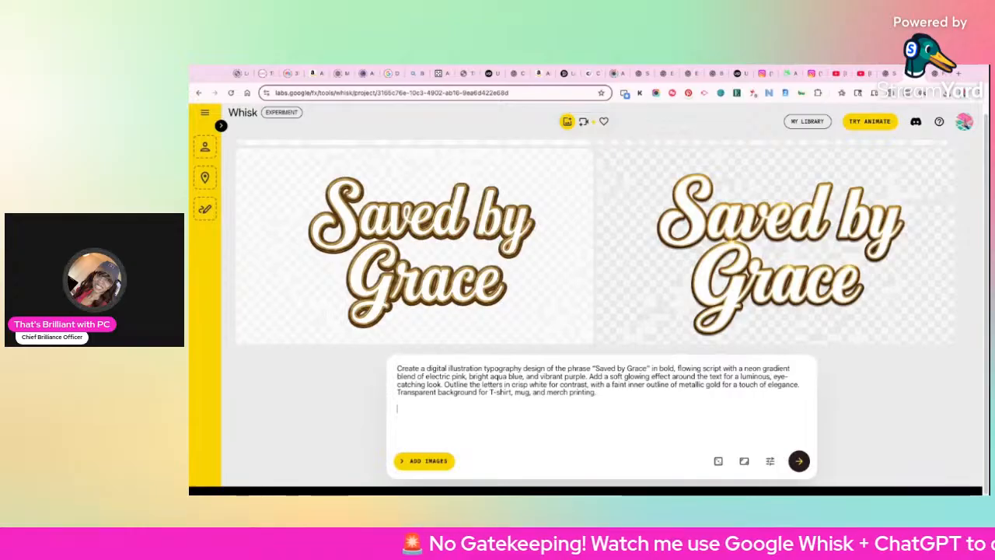
key("Return")
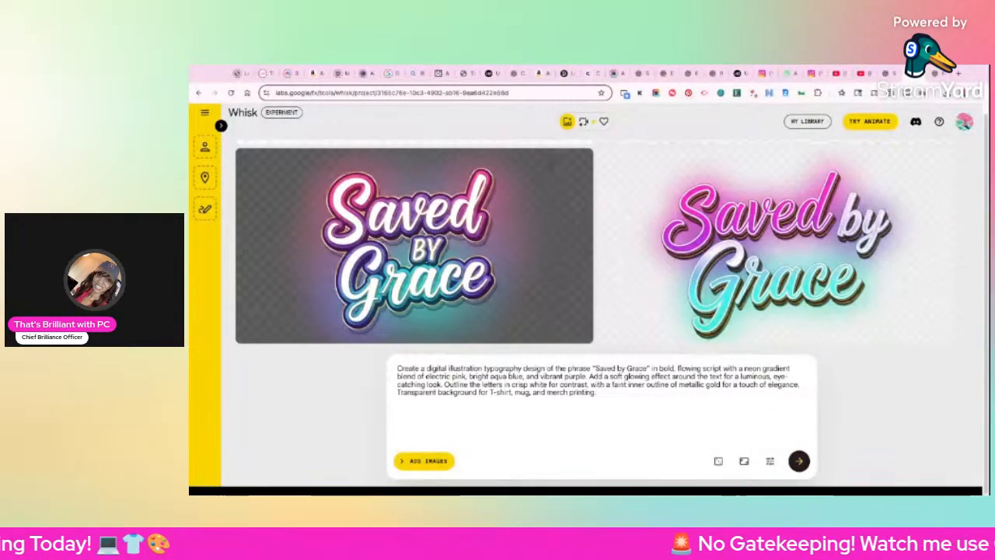
Remove "Add a soft glowing effect around the text for a luminous, eye-catching look." from the neon prompt and generate images again
mouse_move(415, 246)
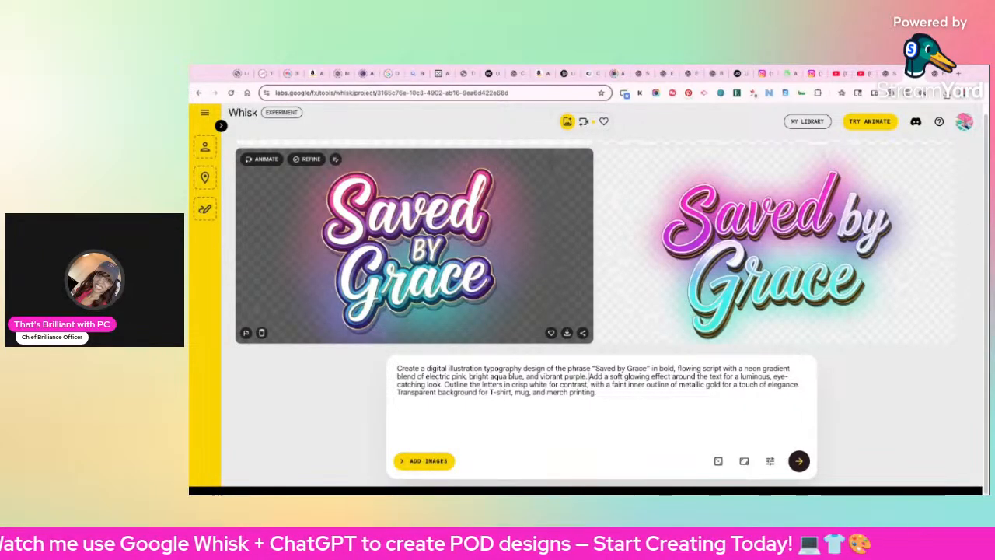
left_click_drag(589, 377, 444, 384)
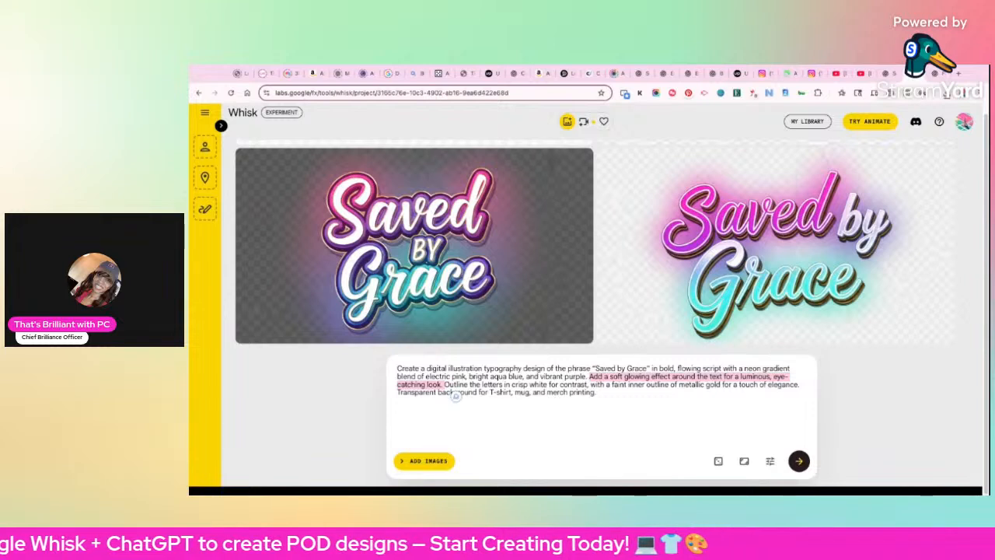
key("BackSpace")
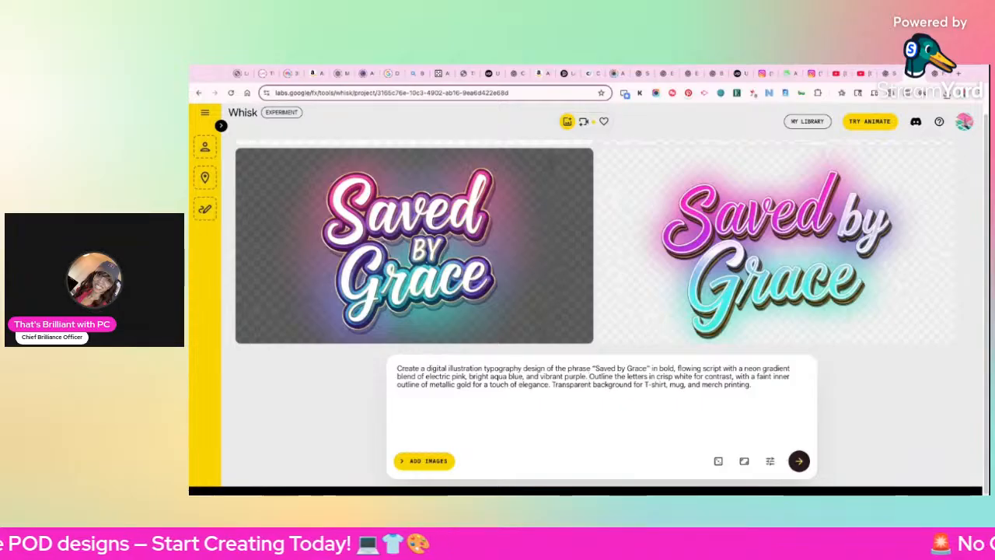
key("Return")
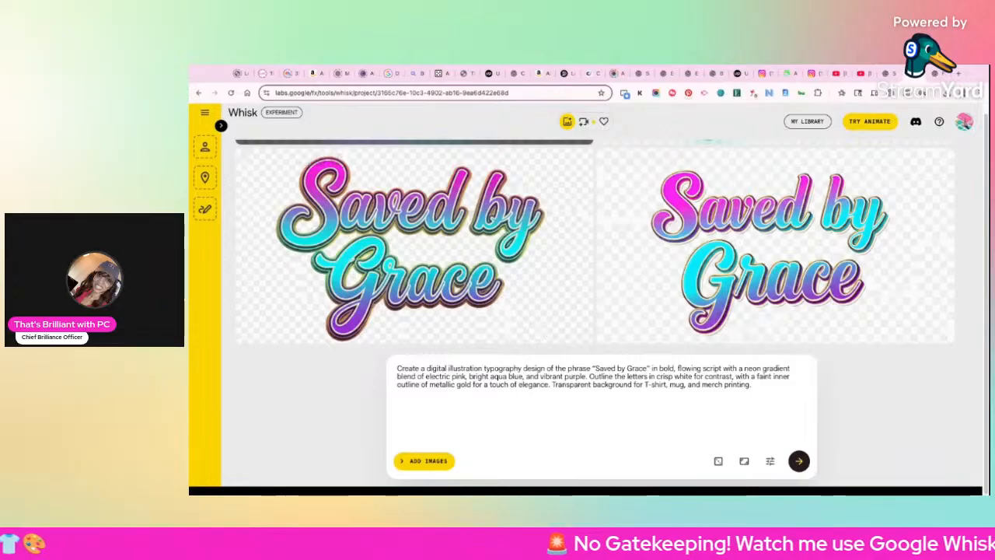
Switch to ChatGPT, open the HBCU Career Girls chat, and look back through its prompt library to the HBCU Student prompts
left_click(936, 73)
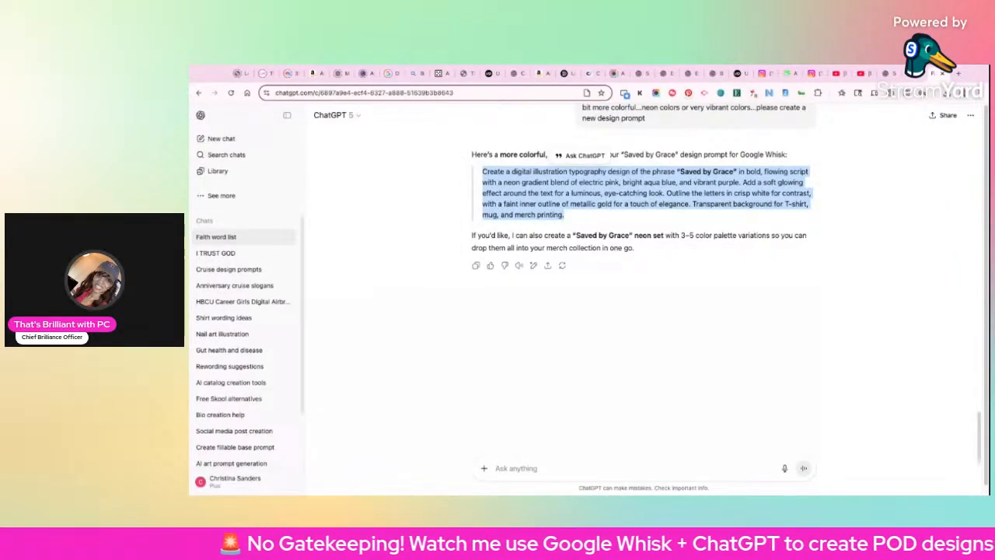
left_click(911, 73)
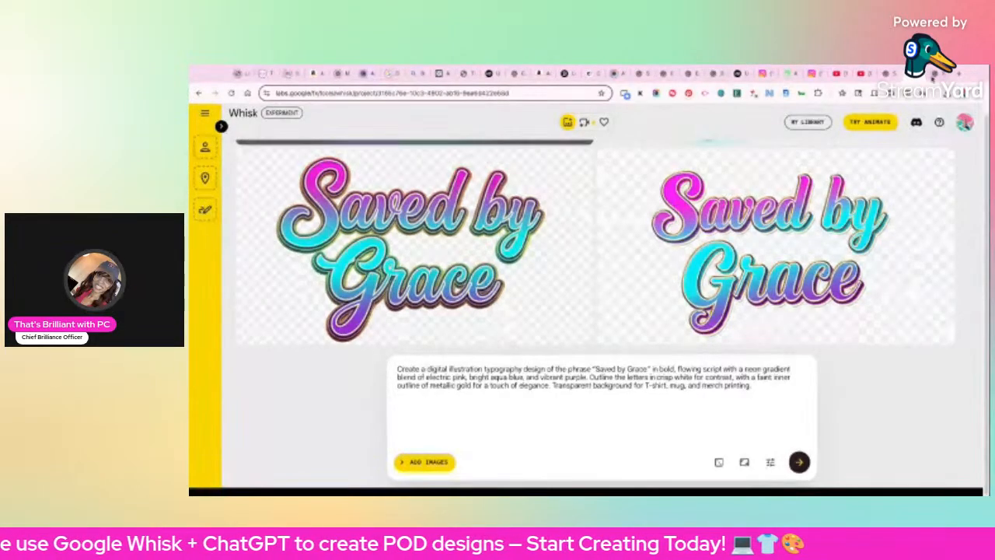
left_click(937, 73)
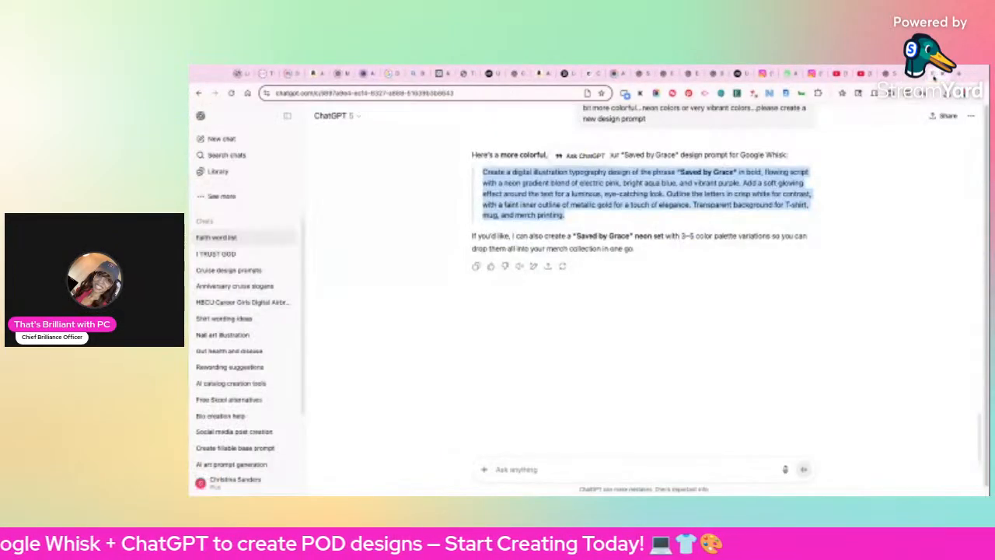
left_click(254, 304)
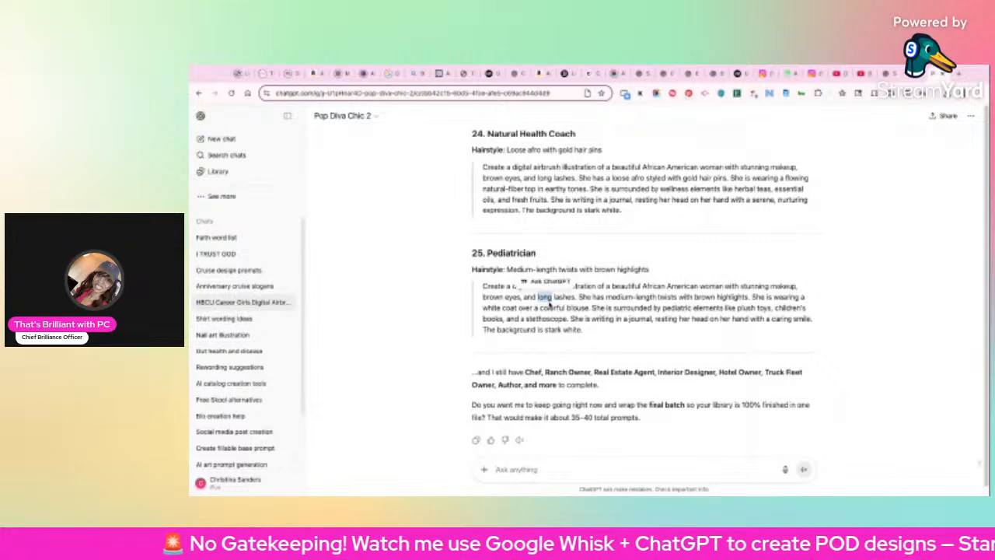
triple_click(550, 305)
scroll(551, 274, "up", 10)
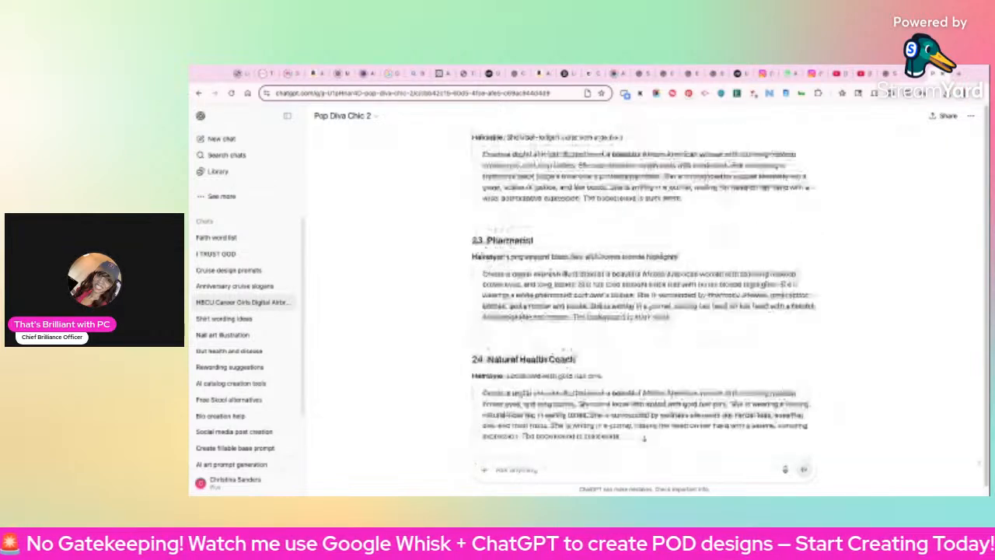
scroll(551, 274, "up", 10)
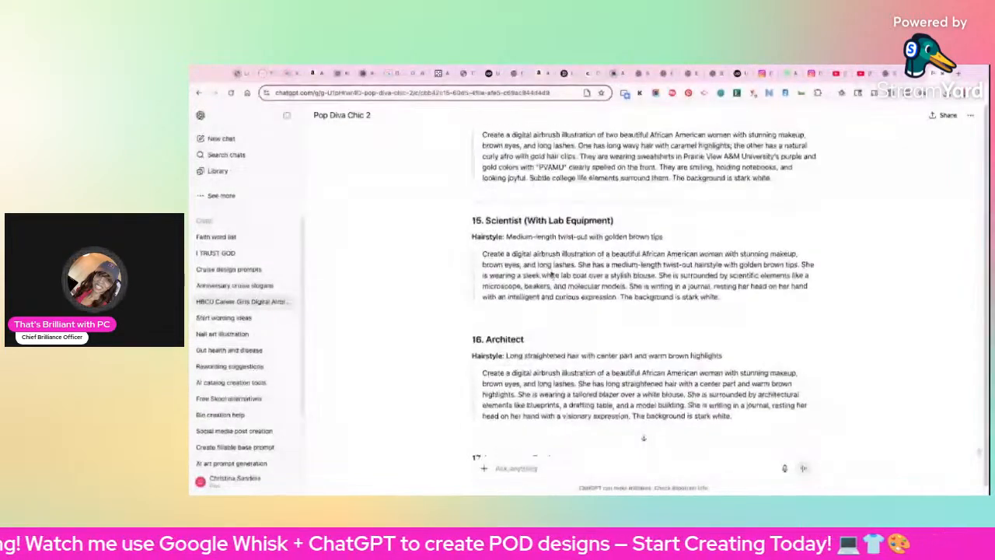
scroll(551, 274, "up", 6)
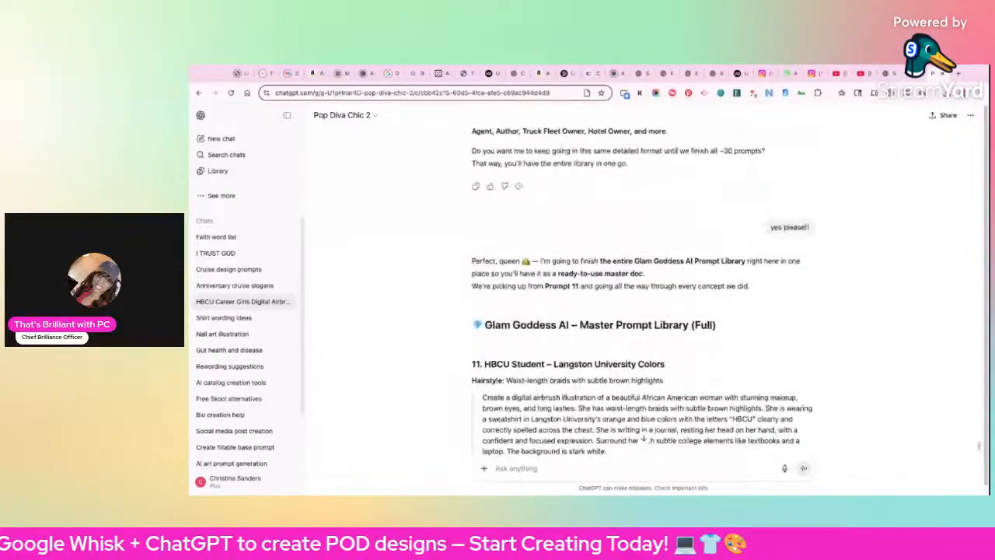
scroll(551, 275, "down", 4)
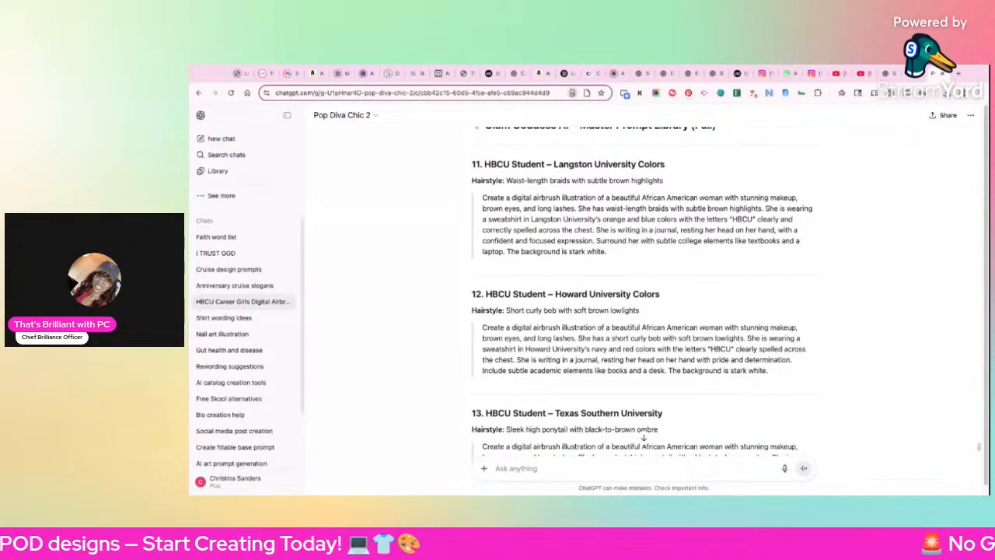
Find the "25. Pediatrician" prompt at the end of the prompt library and copy its full text
scroll(644, 311, "down", 5)
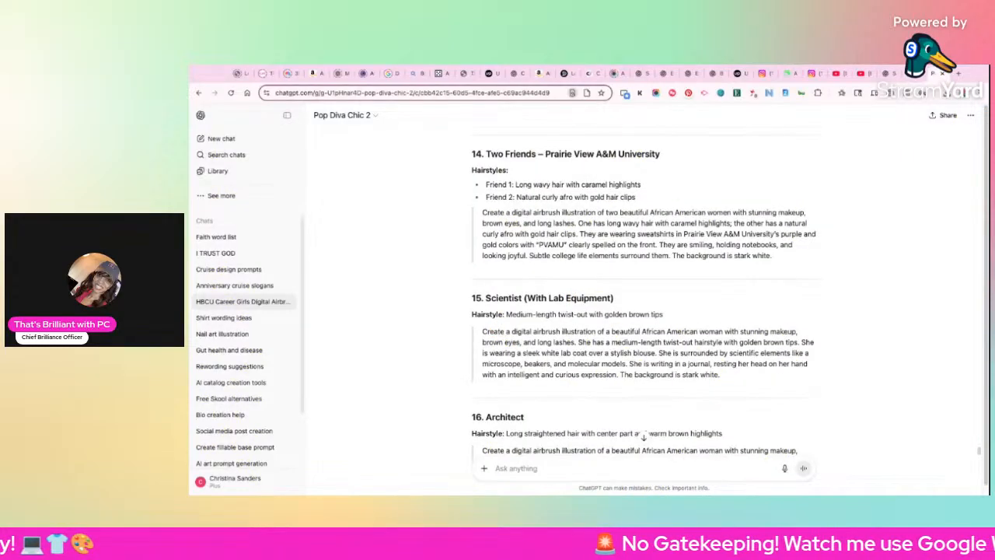
scroll(245, 311, "up", 3)
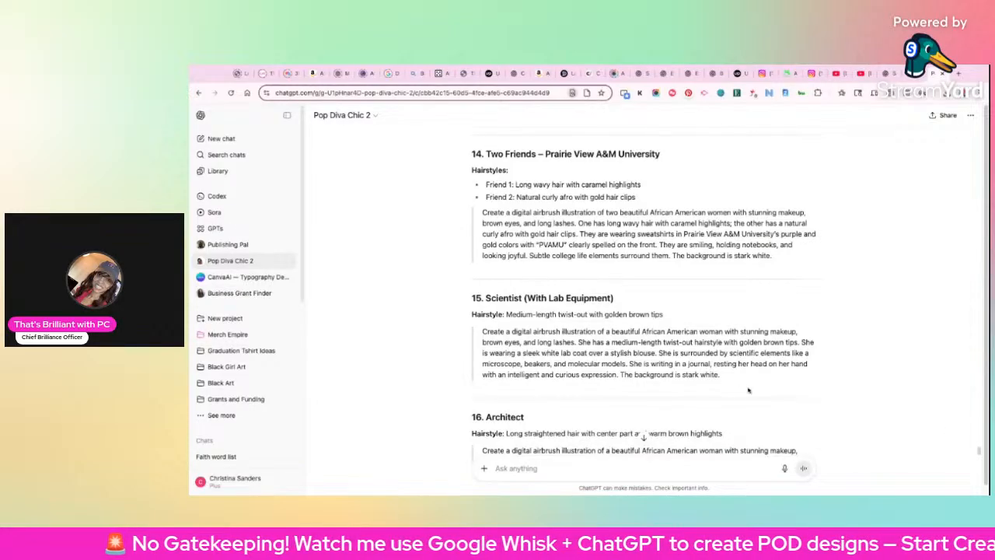
scroll(743, 398, "up", 6)
scroll(743, 395, "down", 20)
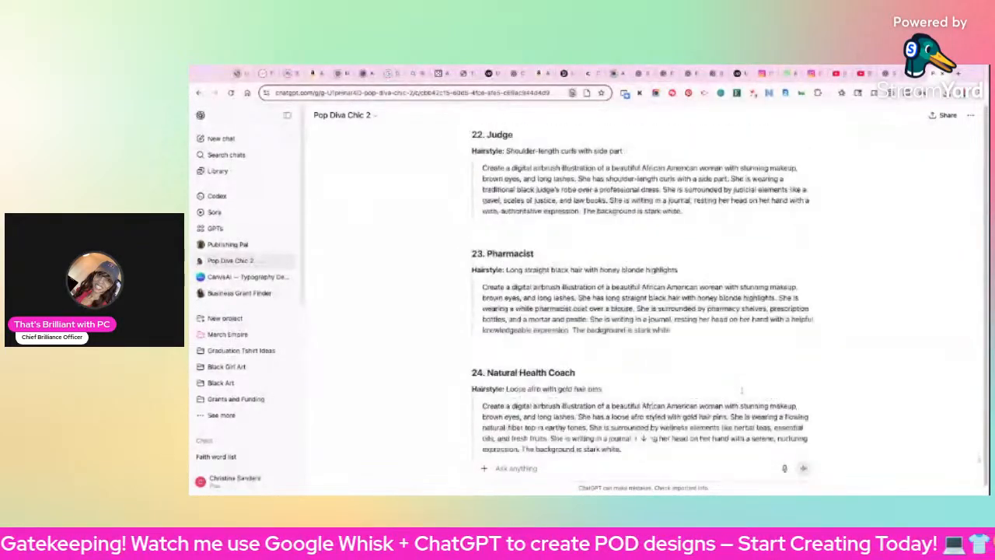
scroll(742, 394, "down", 1)
scroll(519, 229, "up", 1)
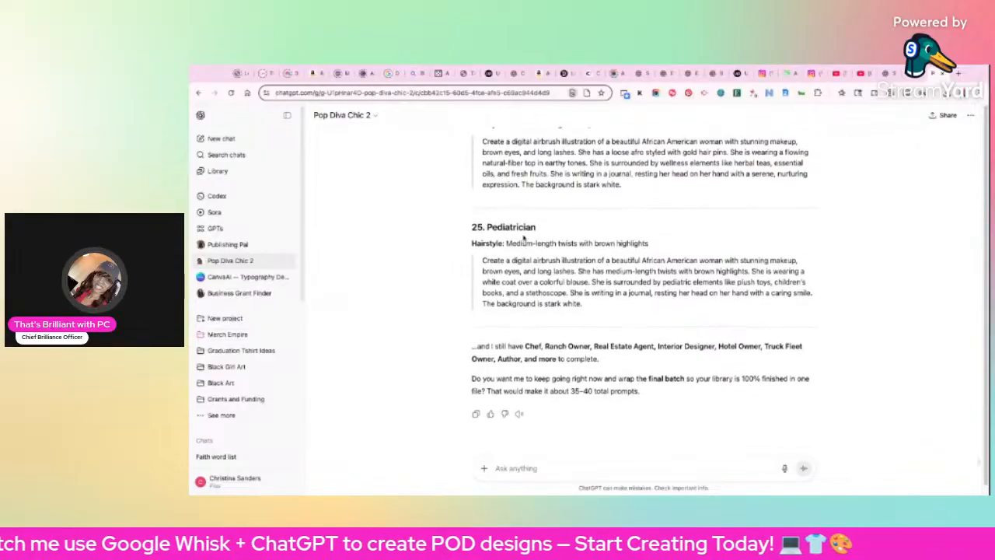
triple_click(575, 294)
key("ctrl+c")
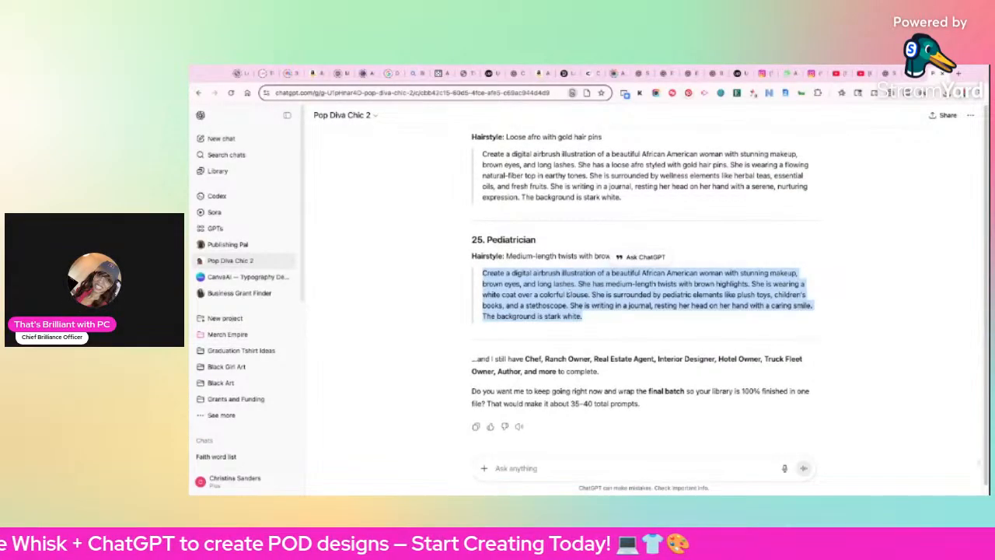
Switch to Whisk, replace the "Saved by Grace" prompt with the copied pediatrician prompt, and generate images
left_click(912, 75)
triple_click(530, 380)
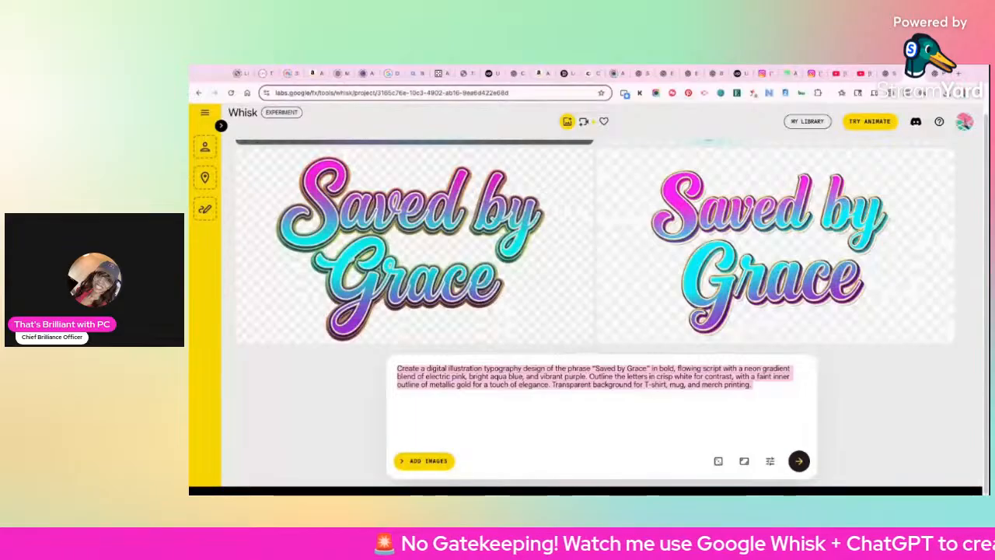
key("ctrl+v")
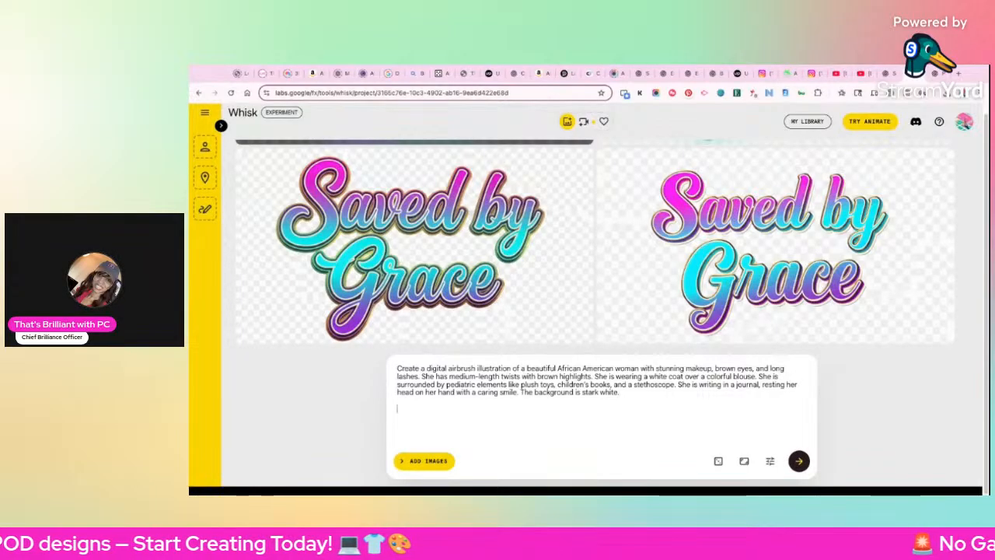
left_click(800, 462)
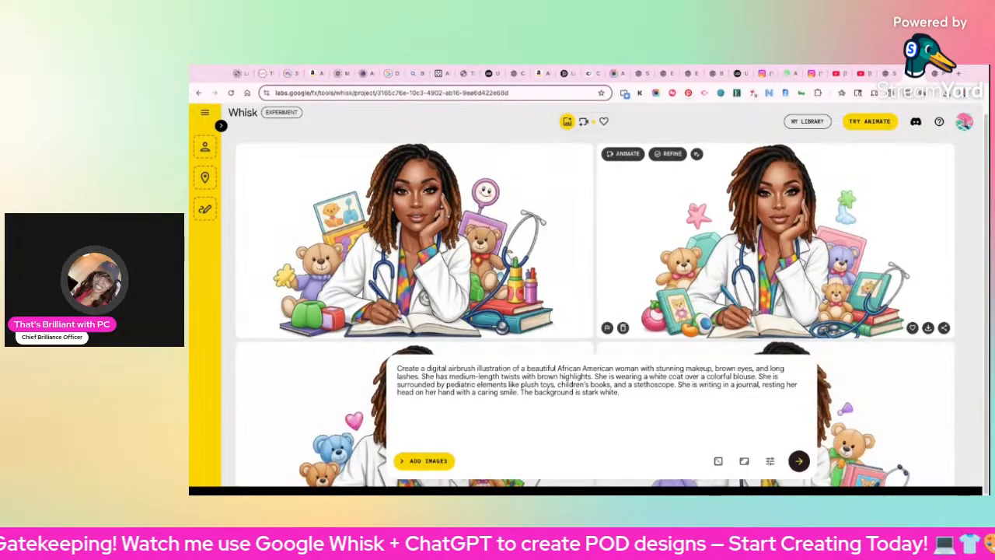
Look over the generated pediatrician illustrations and compare them with the wording of the prompt
scroll(352, 338, "down", 1)
scroll(352, 338, "down", 2)
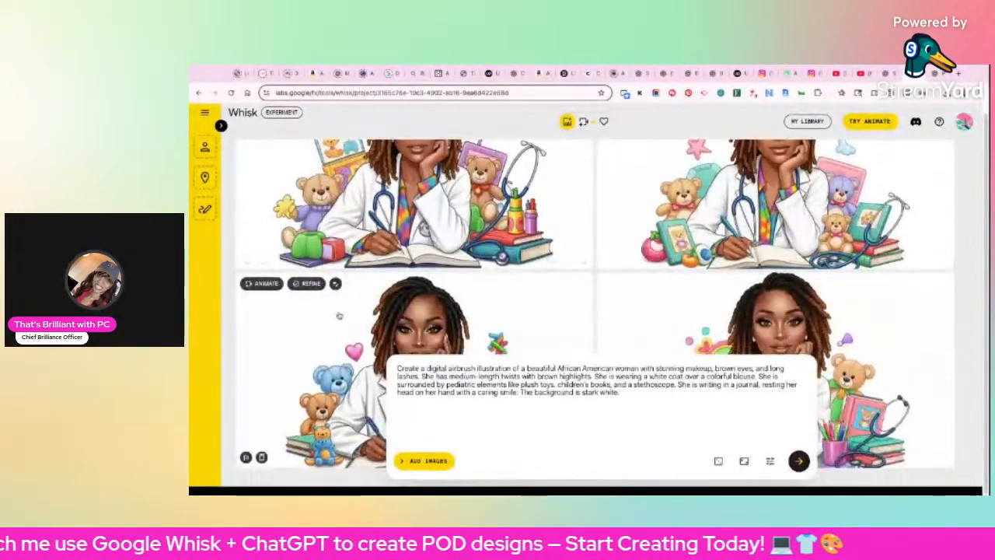
scroll(353, 338, "up", 2)
scroll(353, 338, "down", 5)
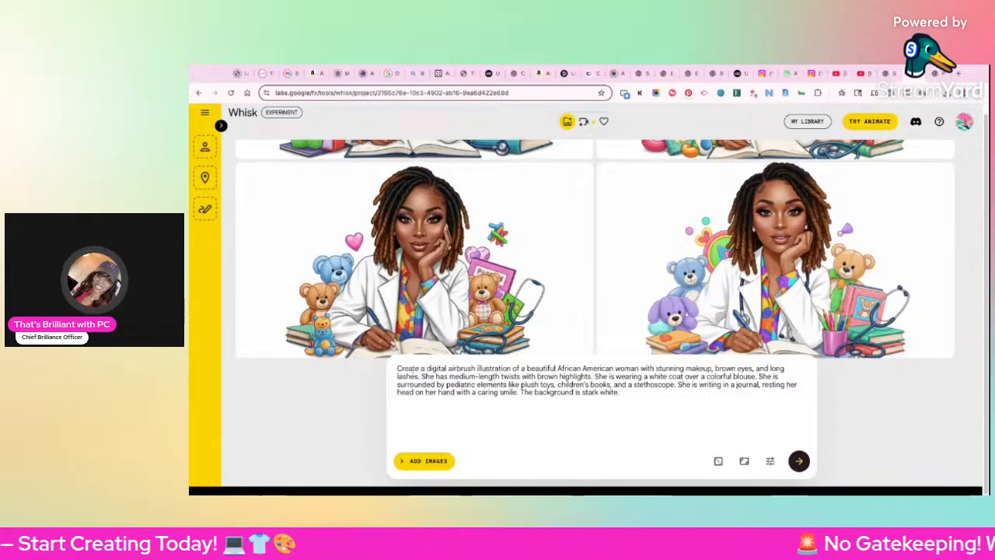
key("ctrl+a")
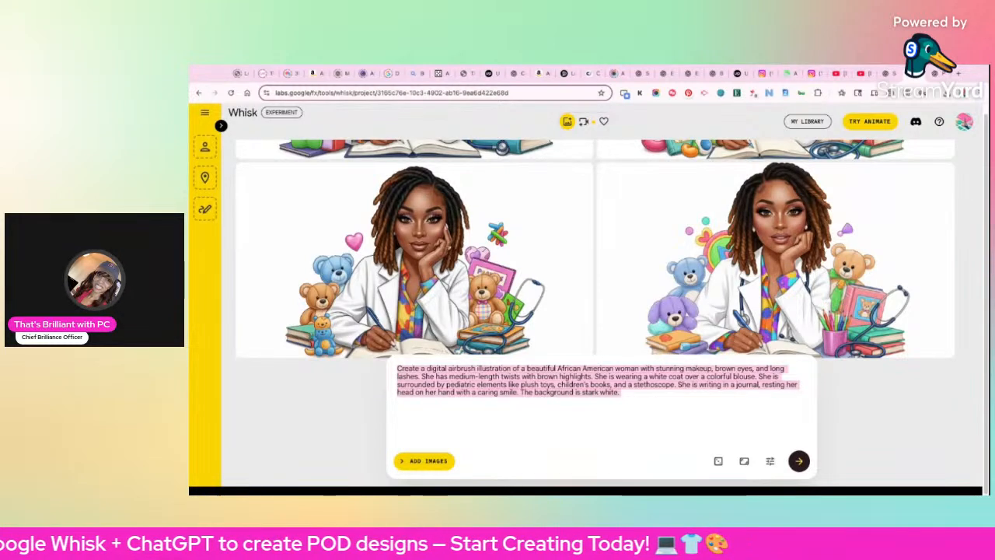
left_click(598, 377)
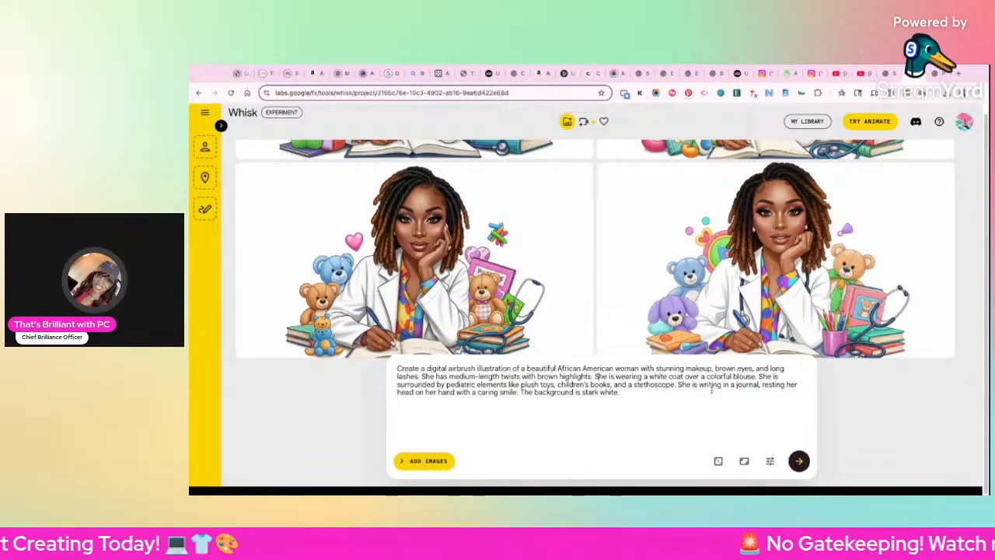
mouse_move(821, 211)
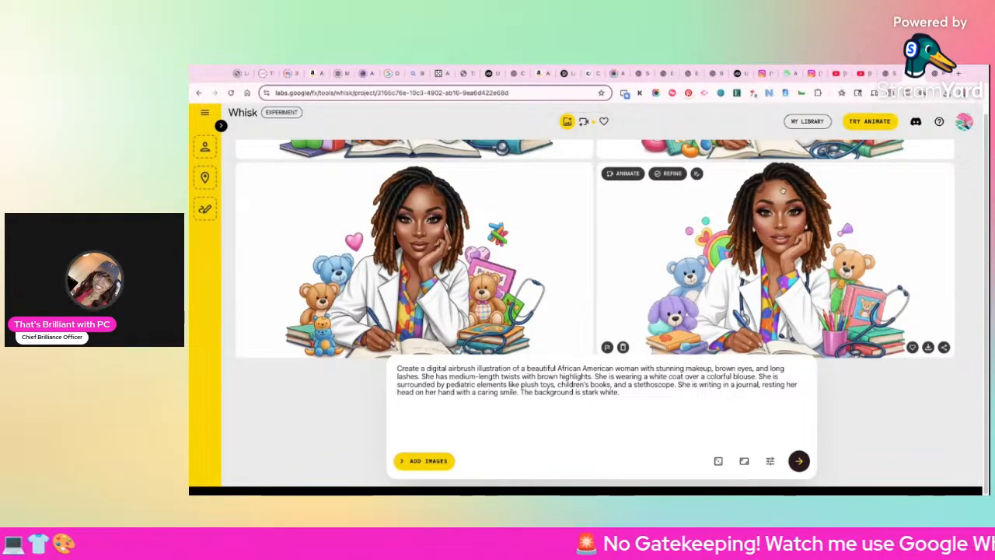
mouse_move(324, 198)
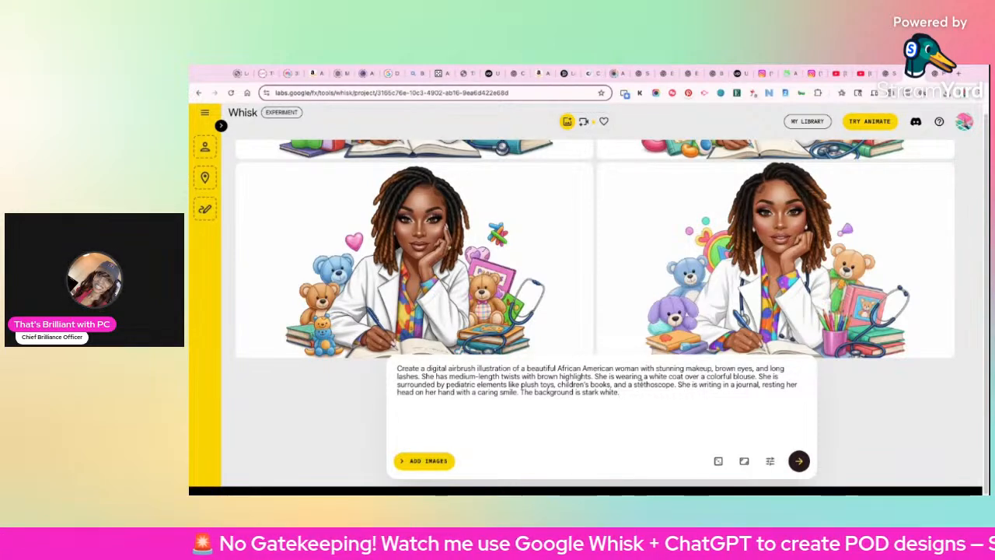
type("S")
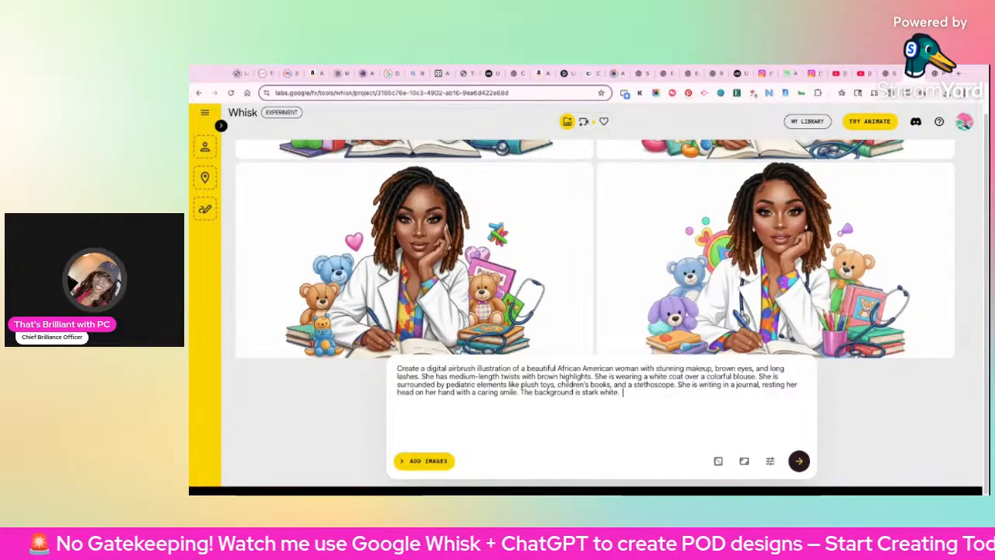
key("BackSpace")
type("Her")
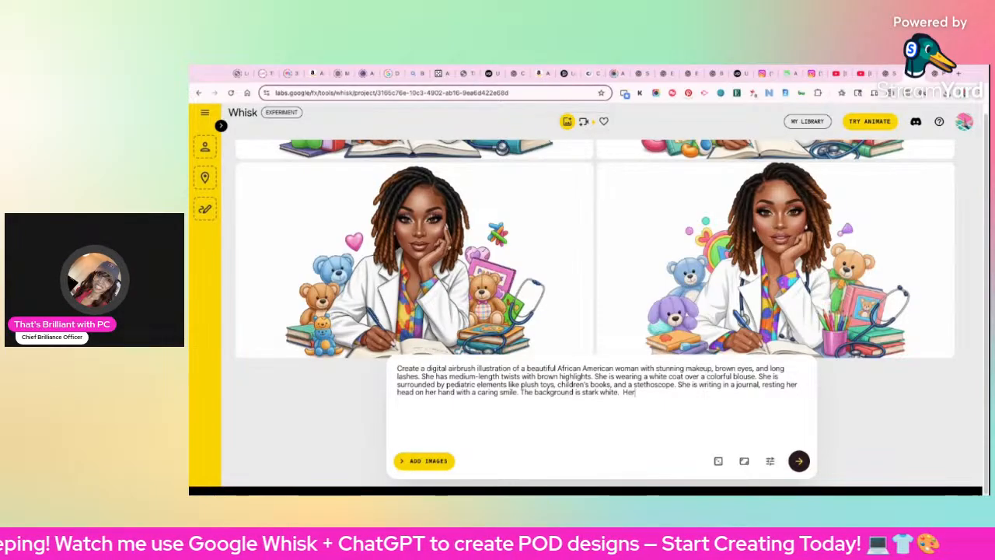
key("BackSpace")
key("BackSpace")
key("BackSpace")
key("BackSpace")
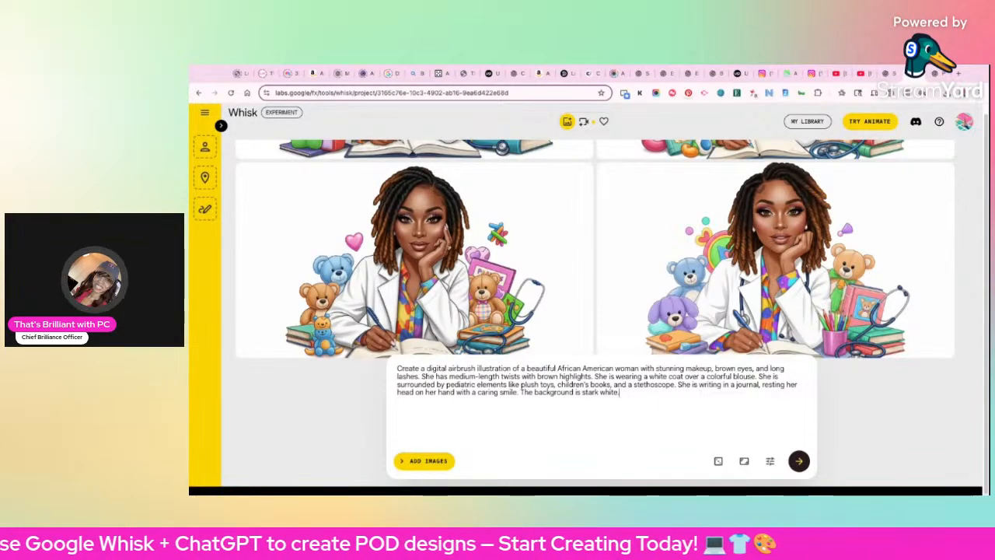
Replace "twists" with "bob" in the hairstyle description of the pediatrician prompt
double_click(510, 377)
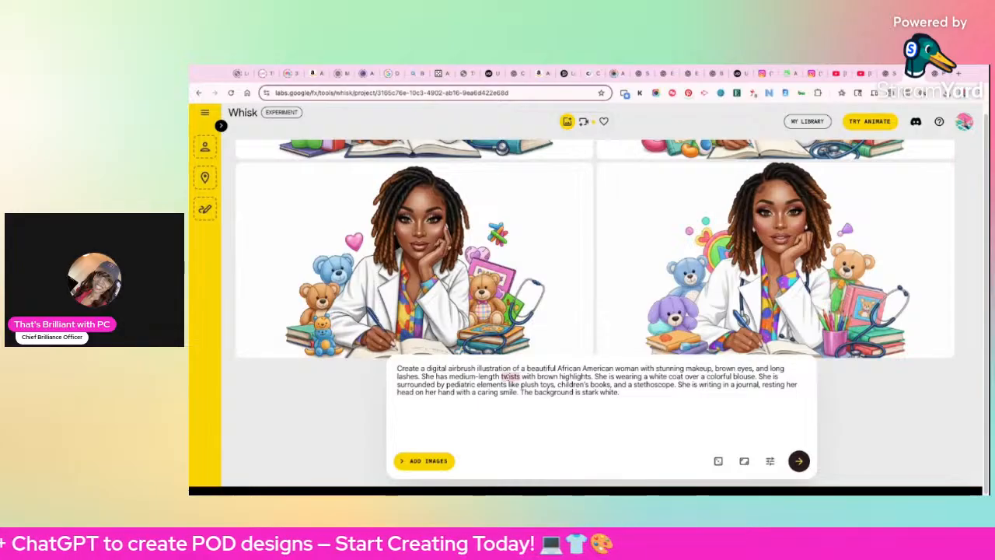
type("bob")
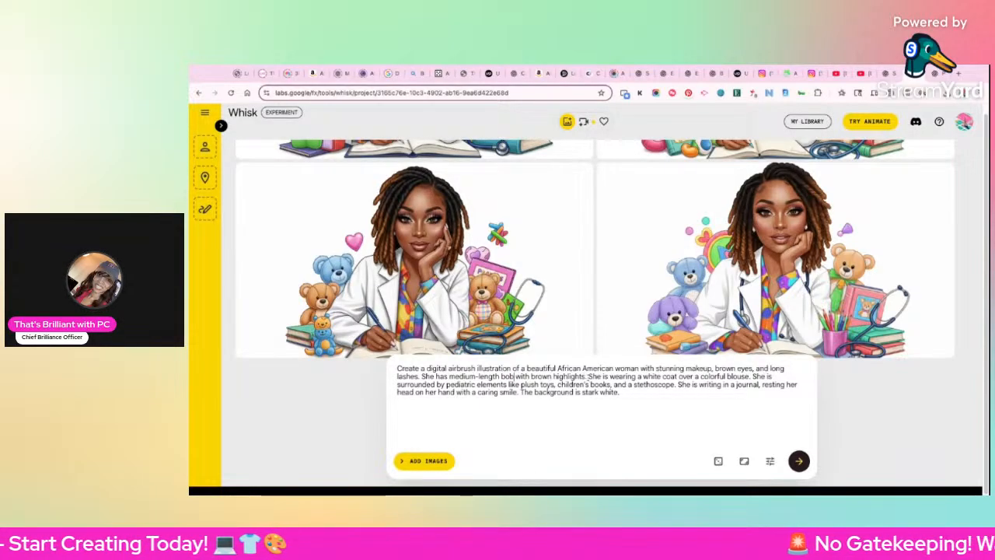
left_click_drag(588, 376, 761, 384)
left_click(784, 391)
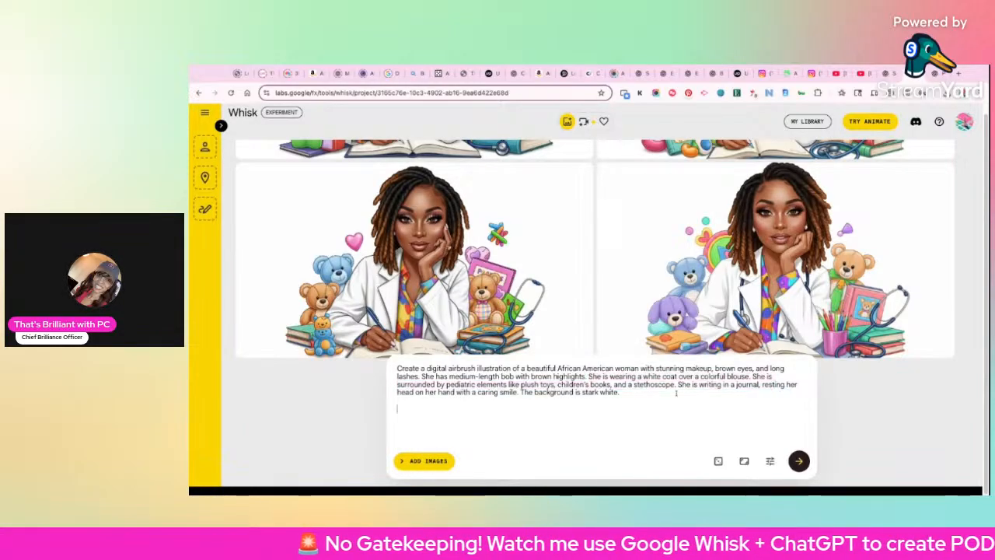
Copy the whole edited prompt, switch to ChatGPT, and paste it into a new message followed by a blank line
key("ctrl+a")
key("super+c")
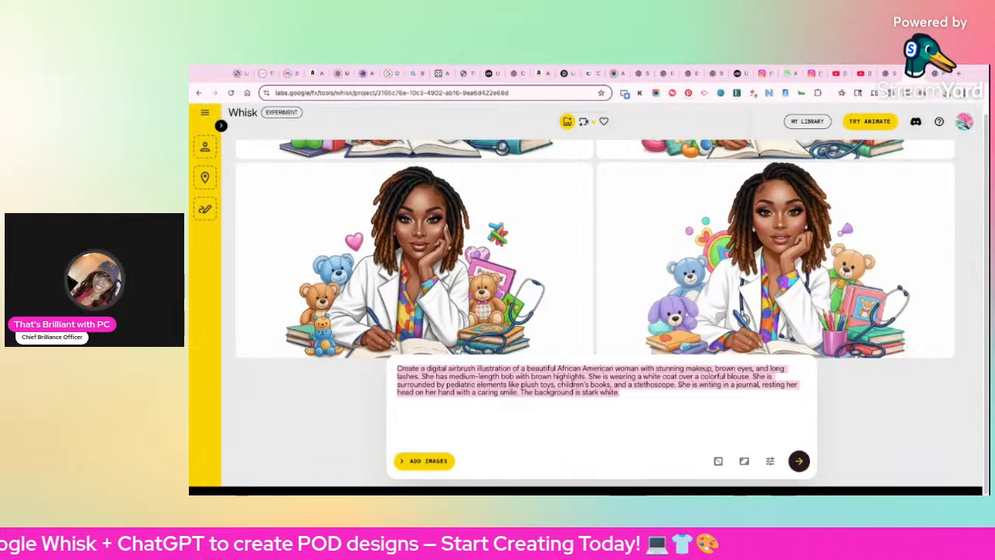
left_click(935, 73)
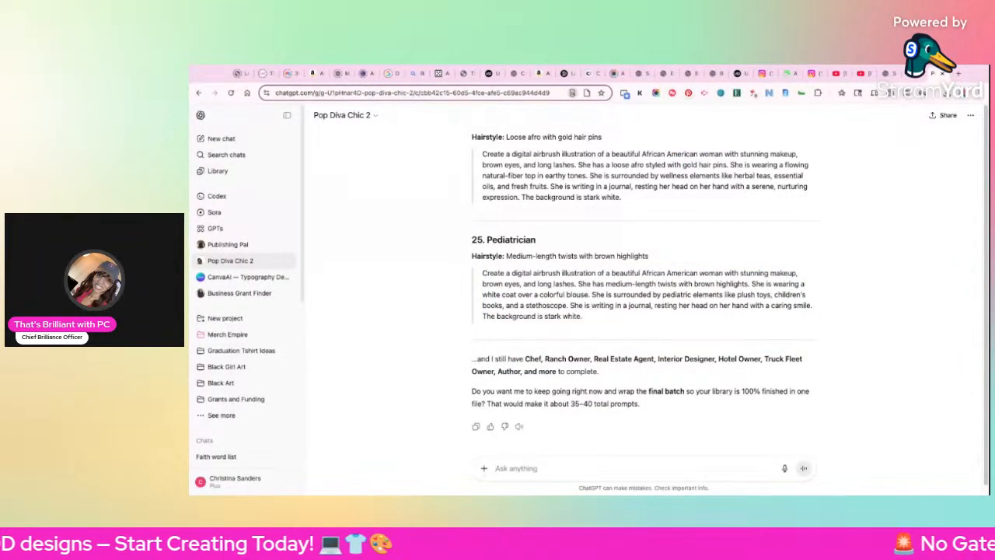
left_click(516, 468)
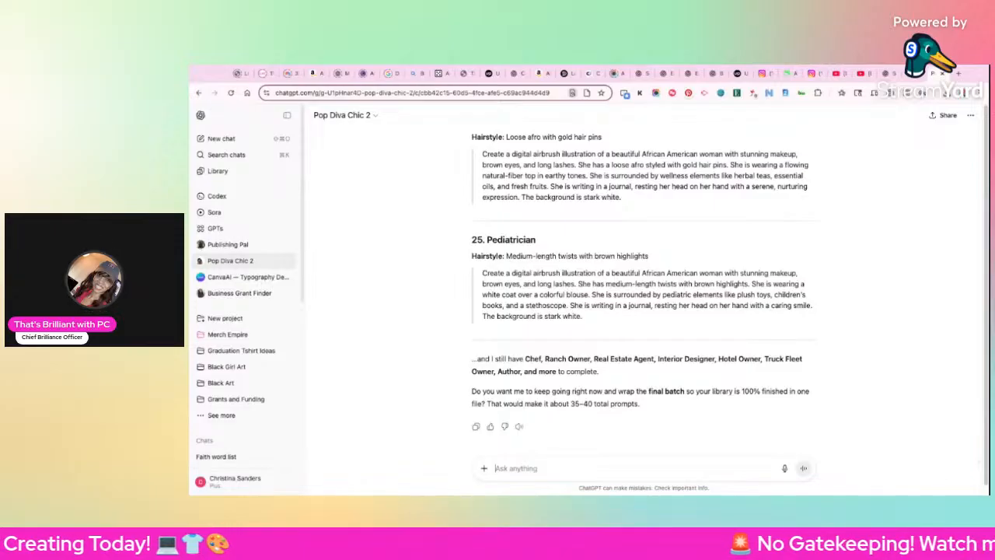
key("super+v")
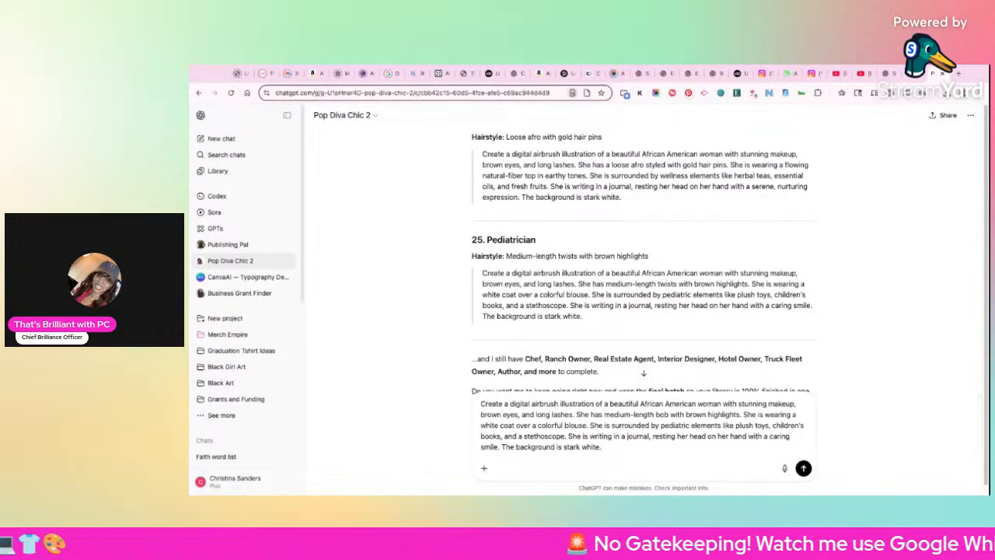
key("shift+Return")
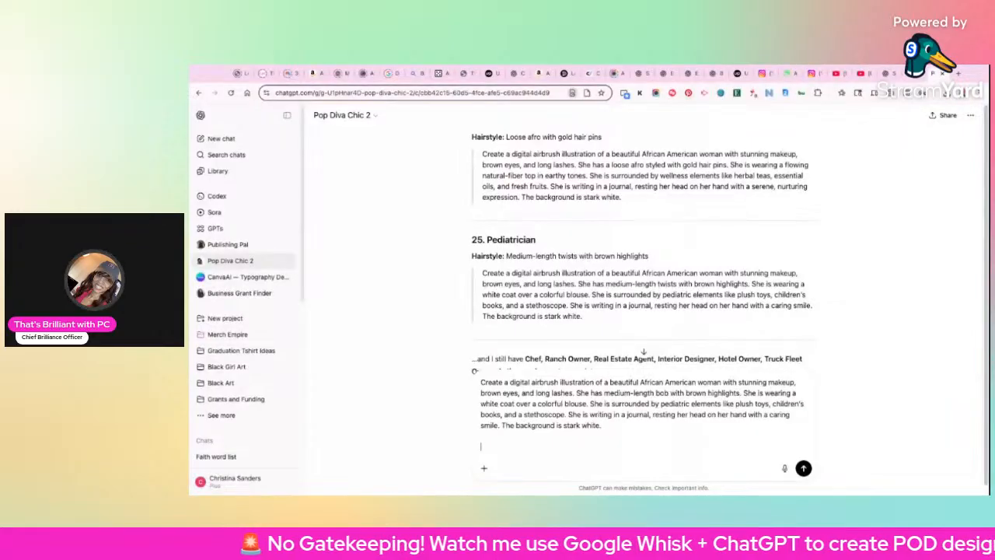
Below the pasted prompt, write "use this prompt as a base and change her hair to a bob and"
type("use th")
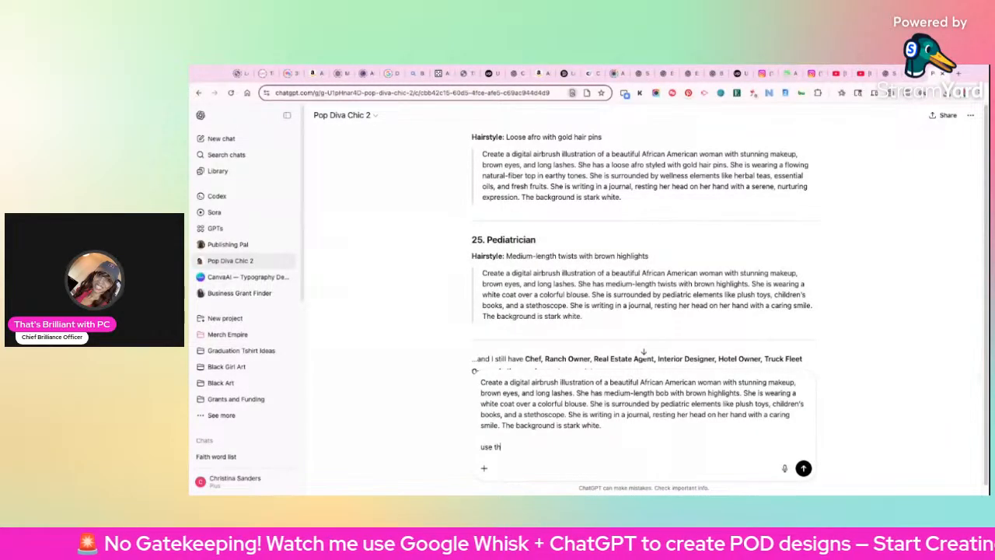
type("is prompt as")
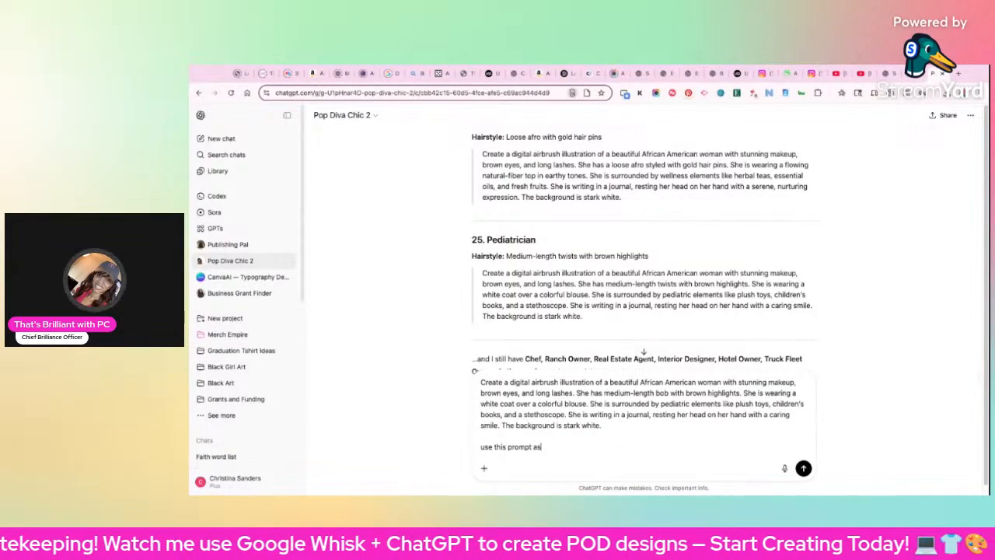
type(" a base and")
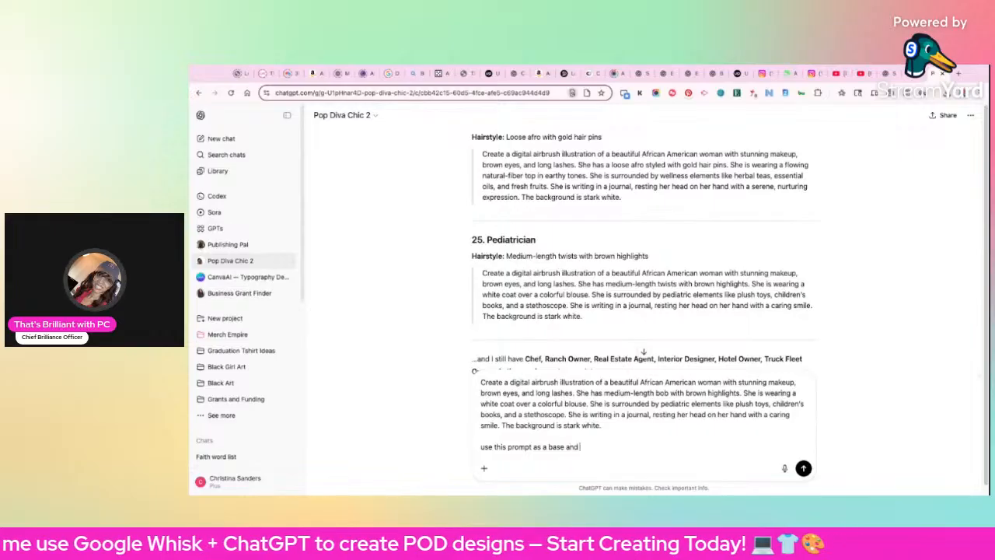
type(" change her hair to a")
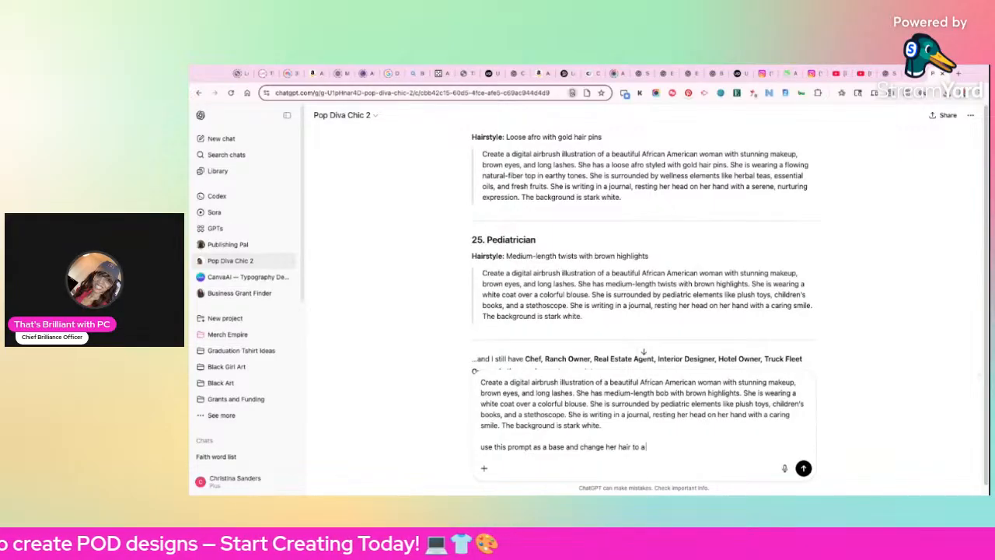
type(" bob")
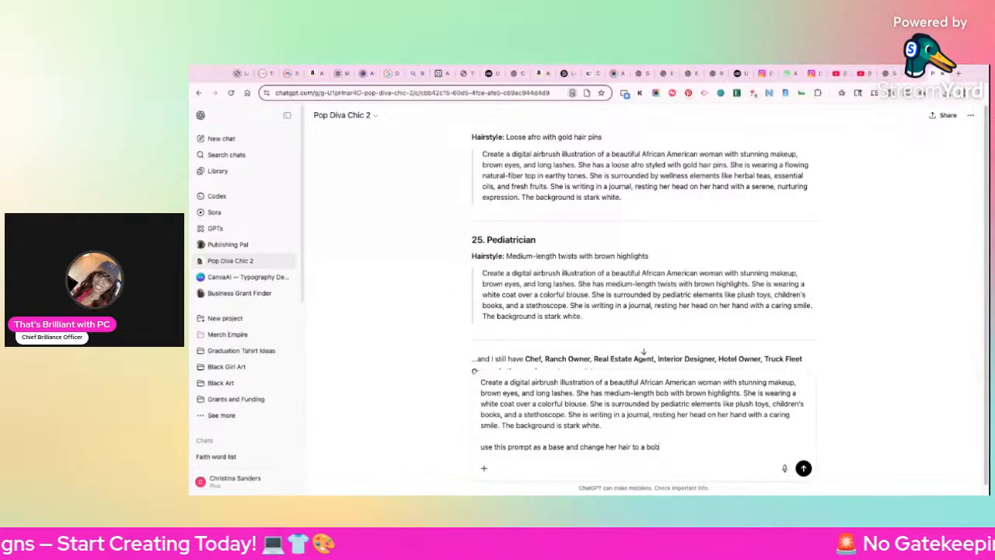
type(" and")
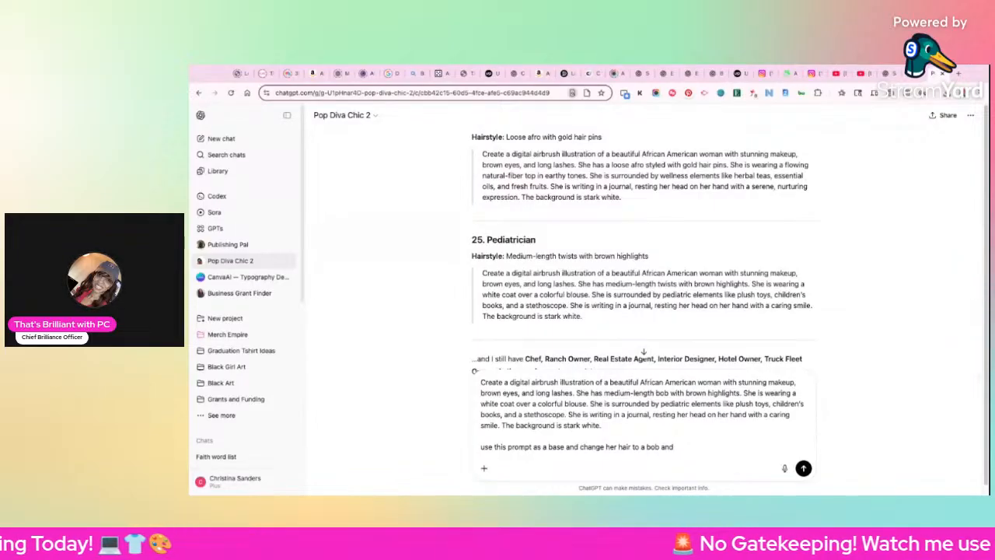
type(" then")
key("BackSpace")
key("BackSpace")
key("BackSpace")
key("BackSpace")
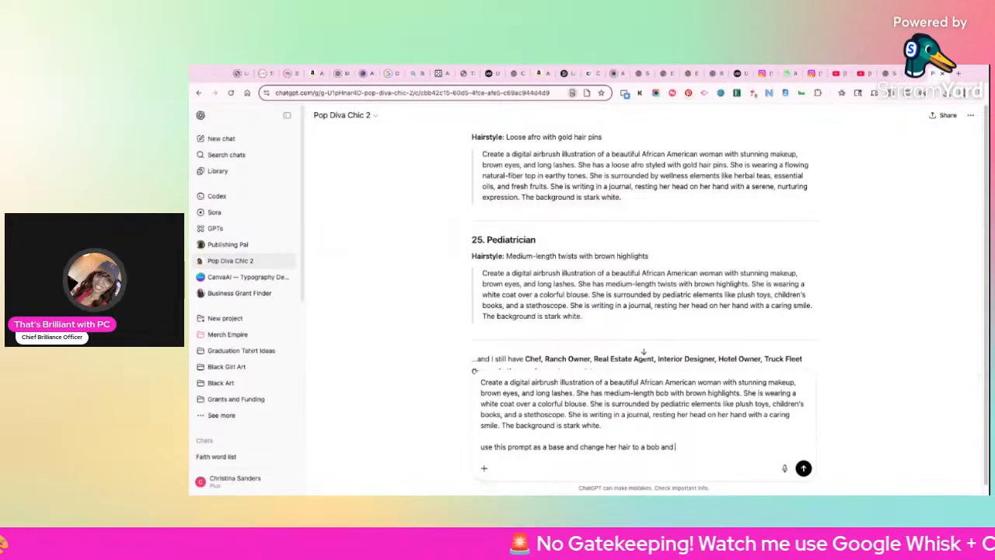
Continue the request below the pasted prompt with "also put her in a setting at a high end cafe...she is not a doctor"
type("also")
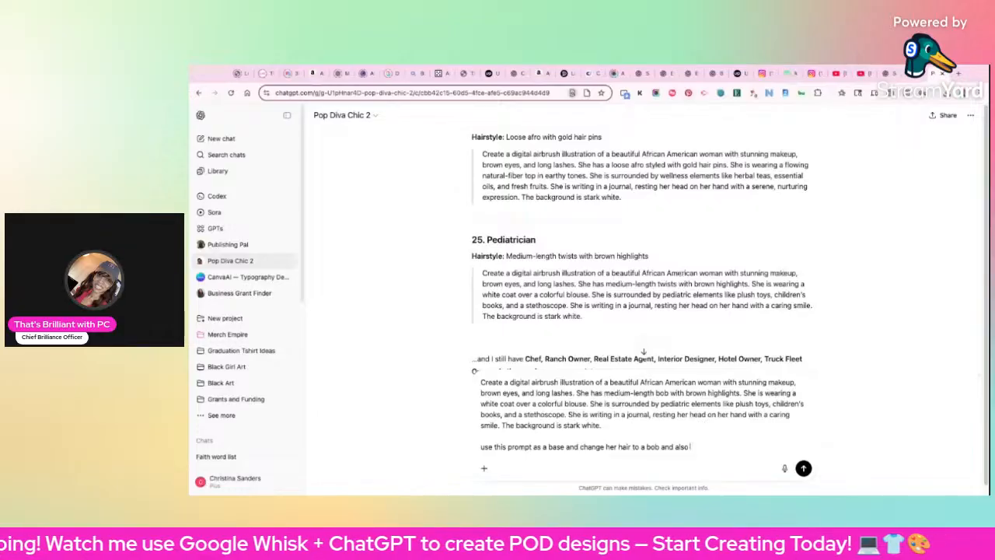
type("put her in a setting ")
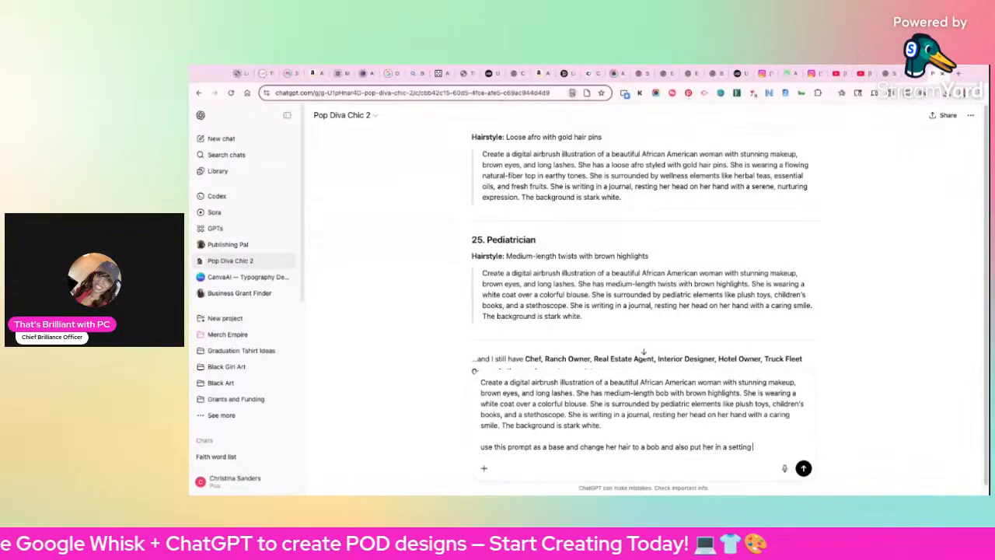
type("at a")
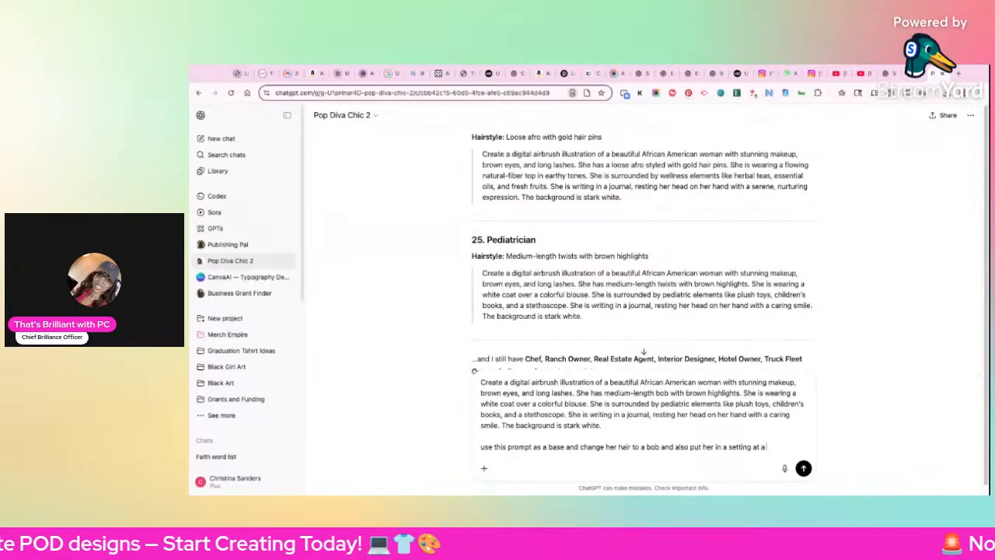
type(" h")
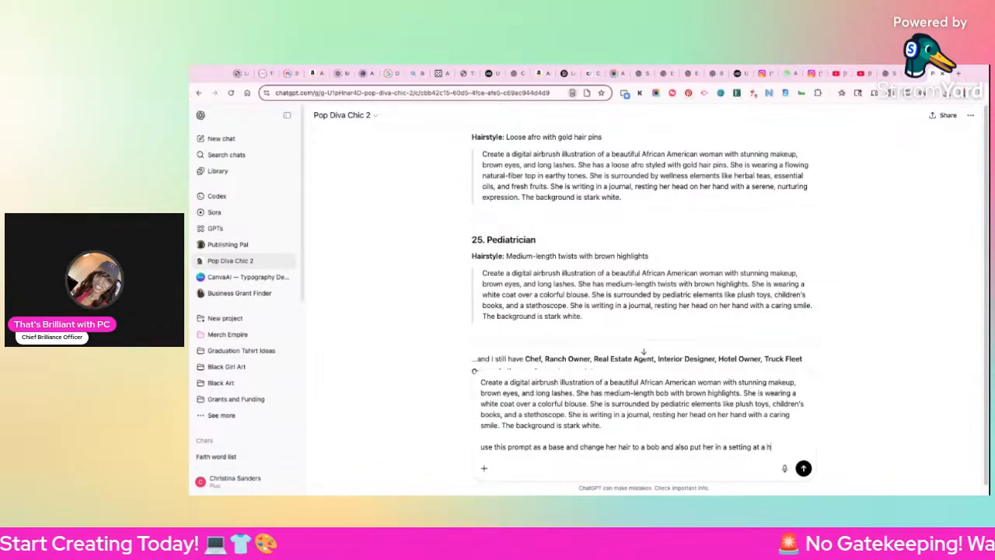
type("igh e")
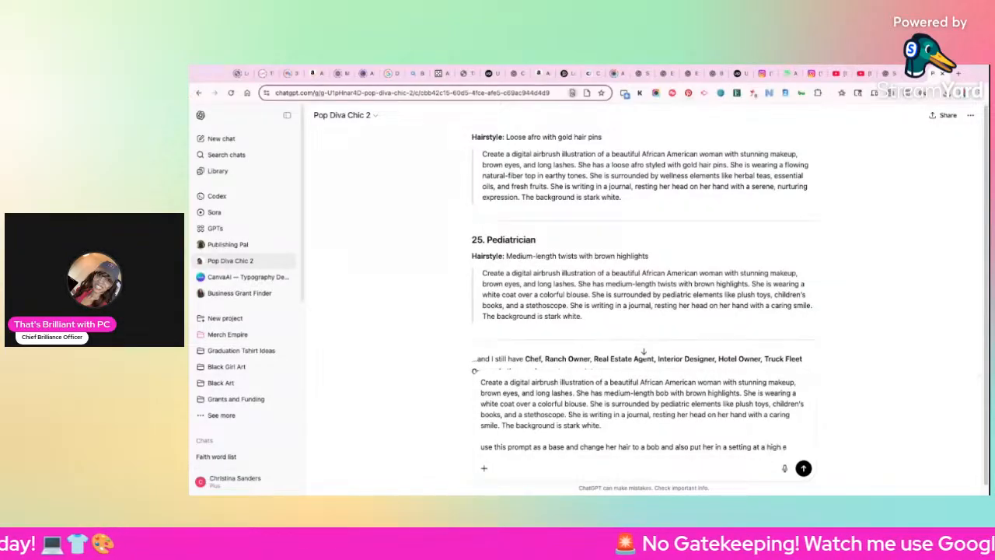
type("nd caf")
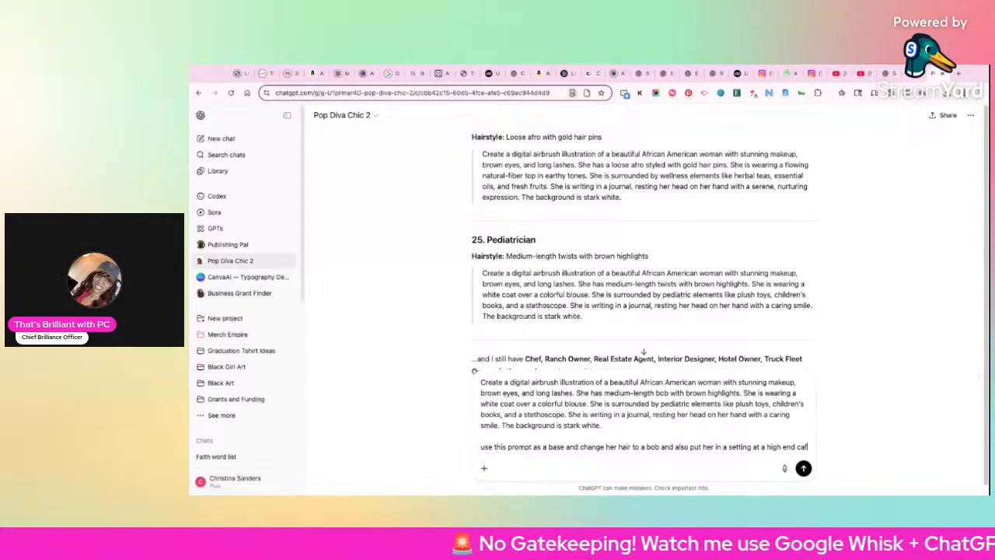
type("e...she is not a ")
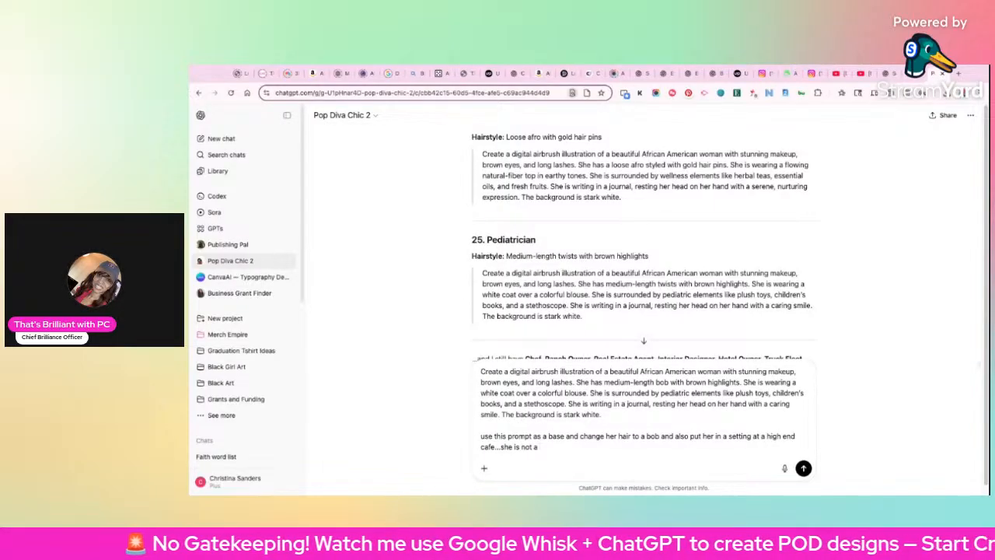
type("doctor")
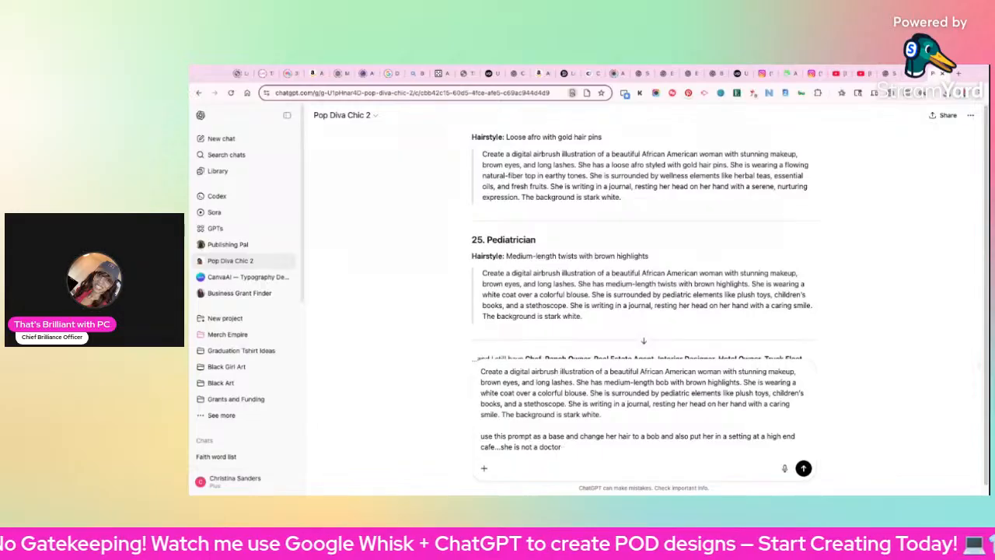
type(" so no")
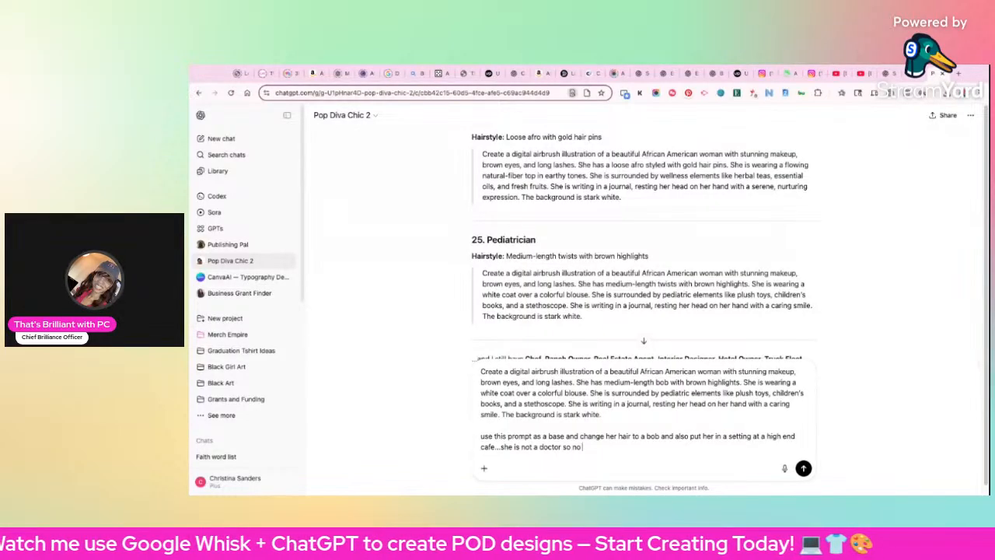
type(" attire")
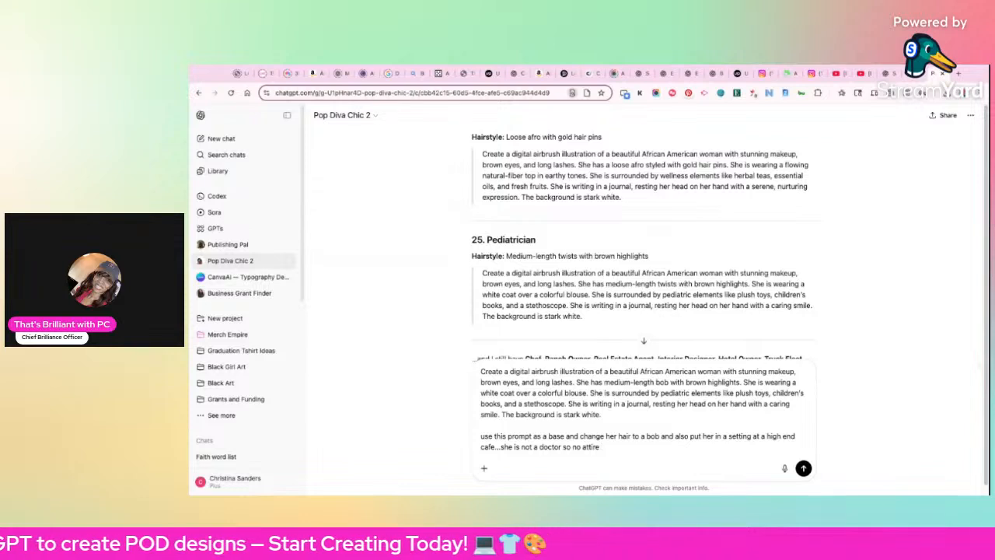
key("BackSpace")
key("BackSpace")
key("BackSpace")
key("BackSpace")
key("BackSpace")
key("BackSpace")
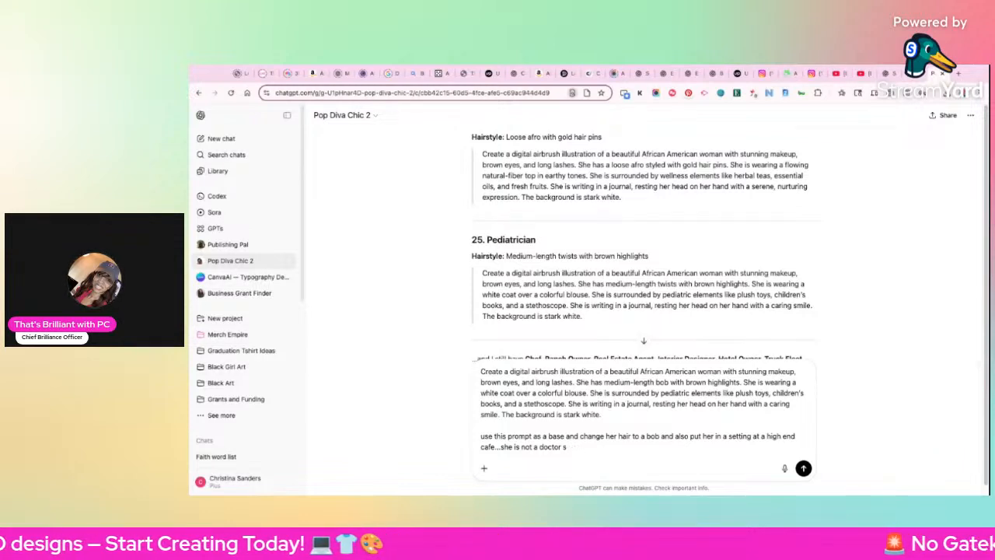
End the request with "but she is wearing a beautiful sundress" and send it
type("r but")
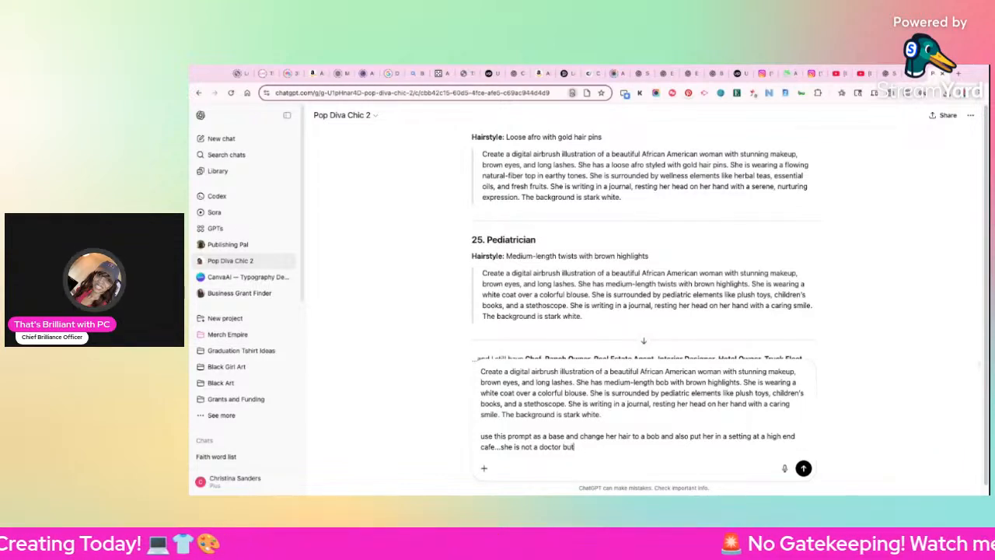
type(" she is wearing ")
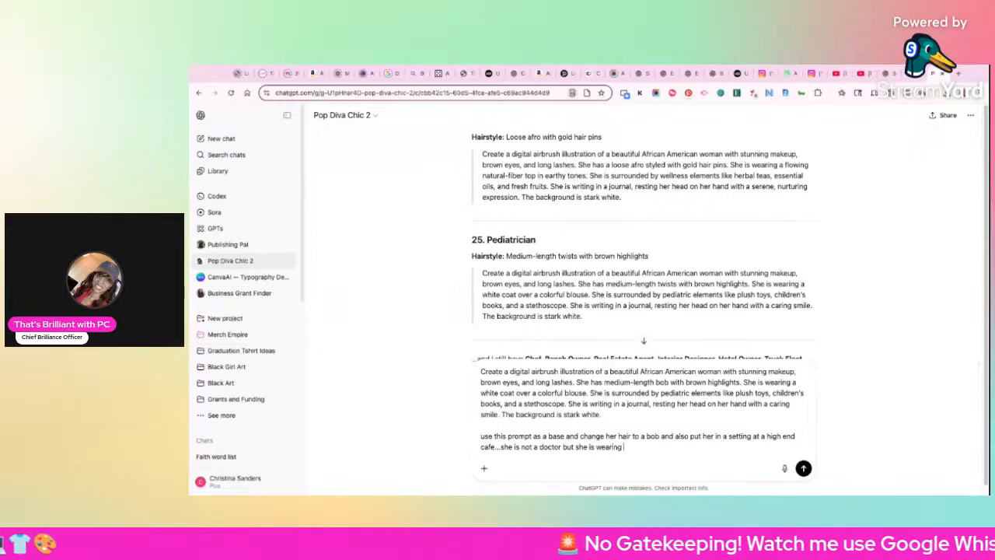
type("a beautiful")
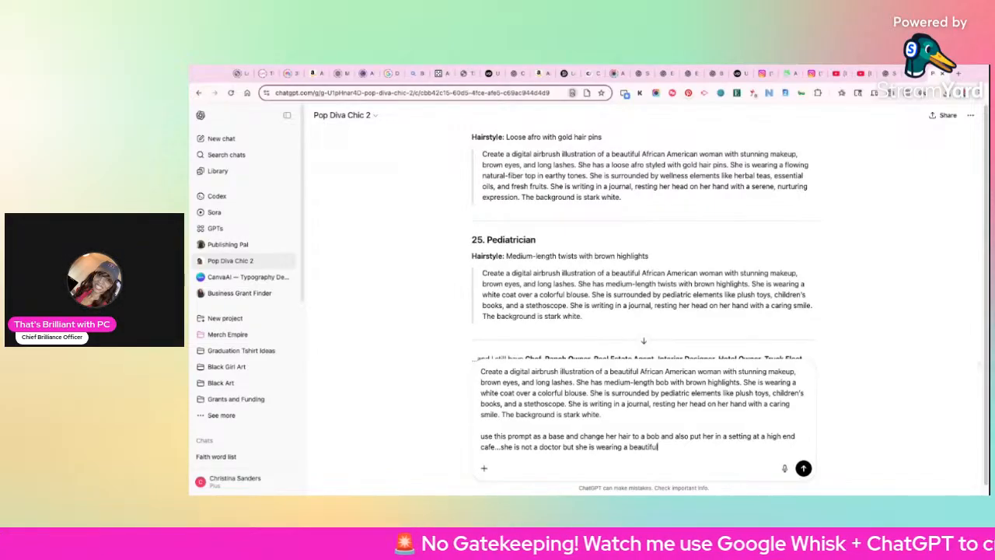
type(" sundress")
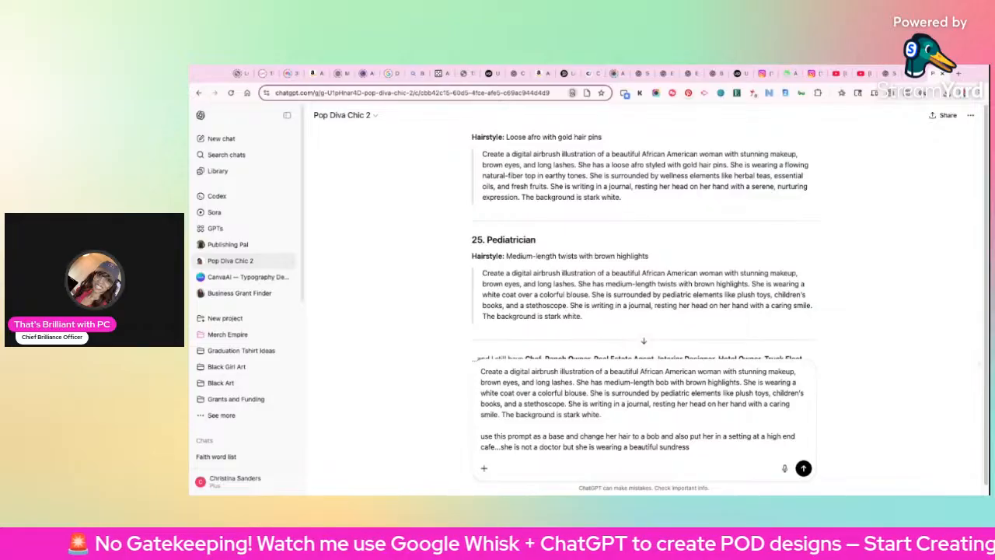
key("Return")
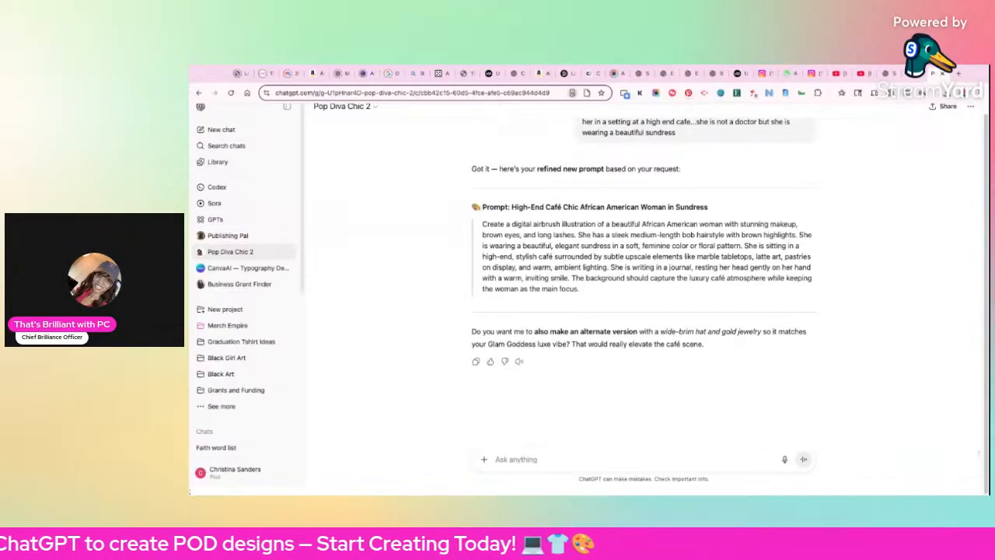
Copy the refined café sundress prompt, replace the pediatrician prompt in Whisk with it, and generate the images
triple_click(621, 234)
key("ctrl+c")
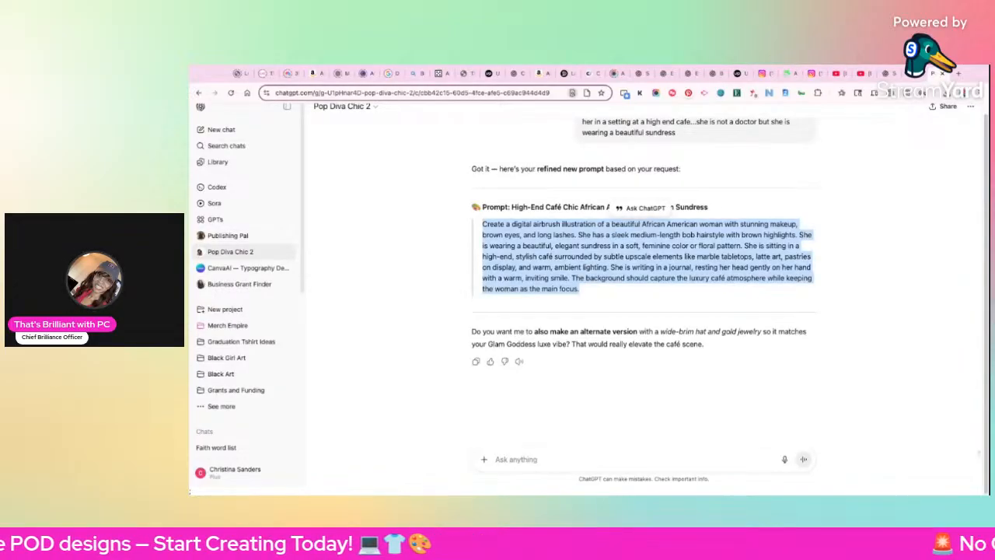
left_click(915, 77)
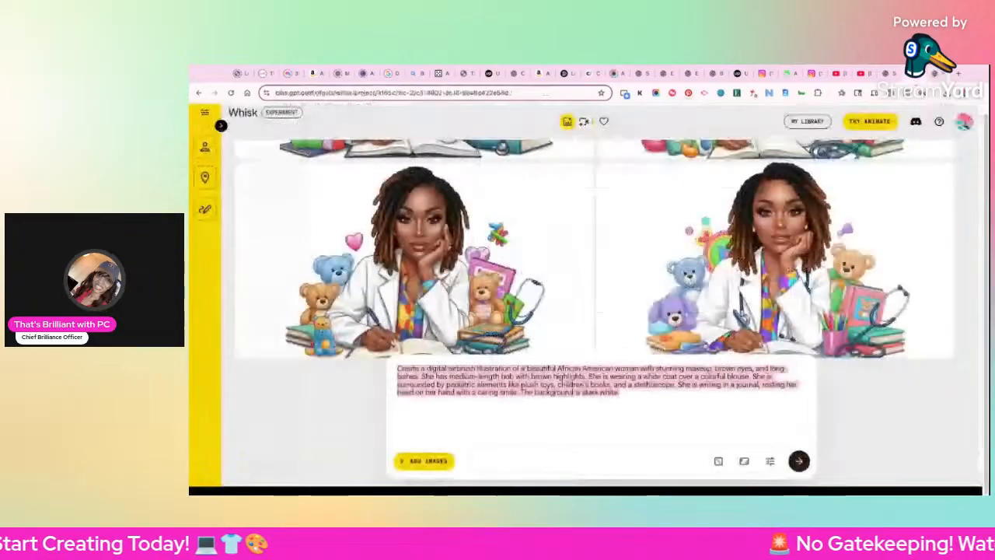
key("ctrl+v")
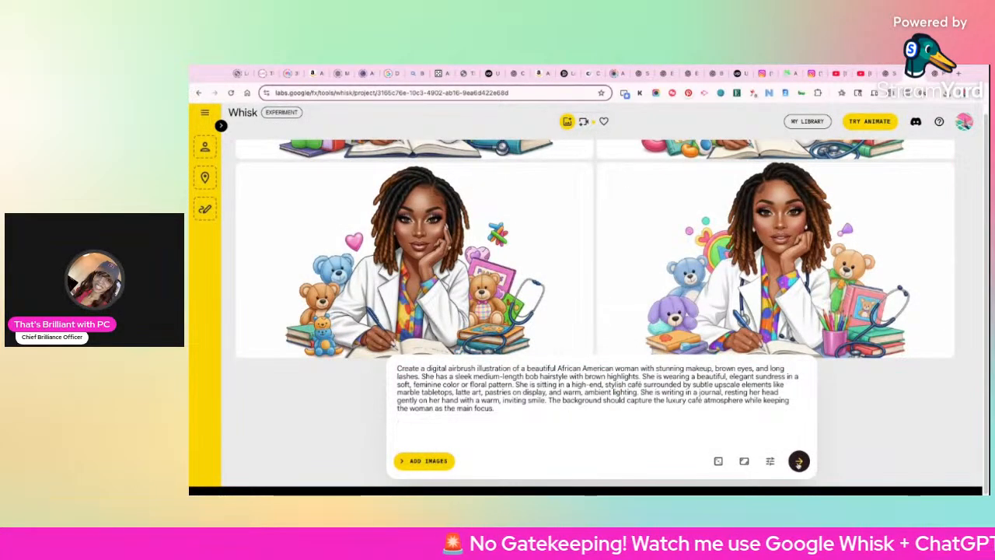
left_click(799, 461)
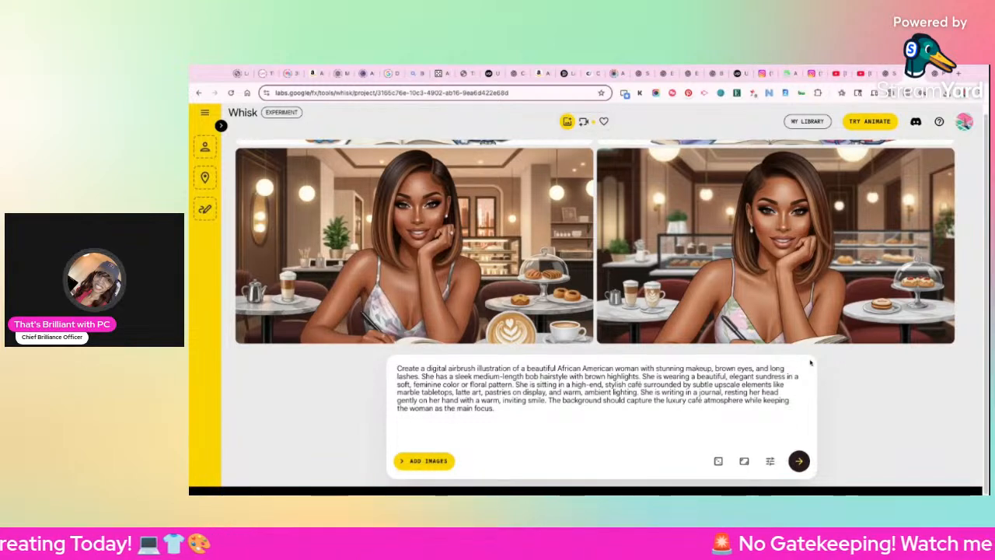
Switch back to ChatGPT and begin a message reading "Please put her in a high end office setting and she is working on a"
left_click(934, 76)
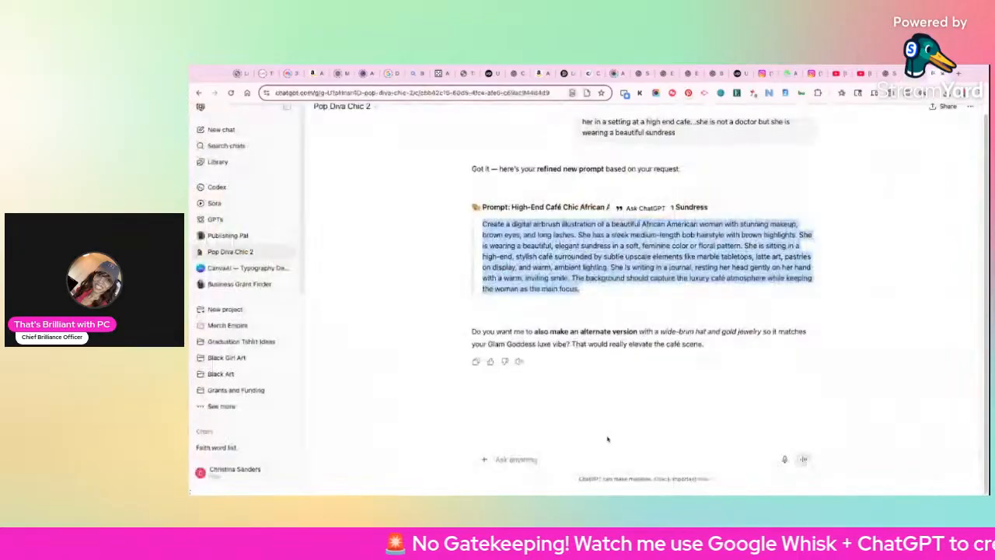
left_click(510, 298)
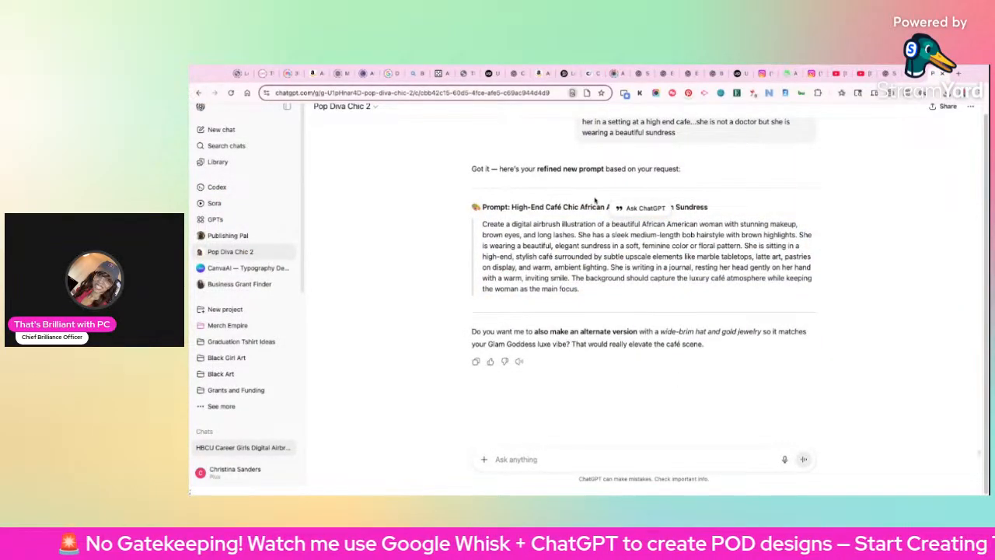
left_click(535, 459)
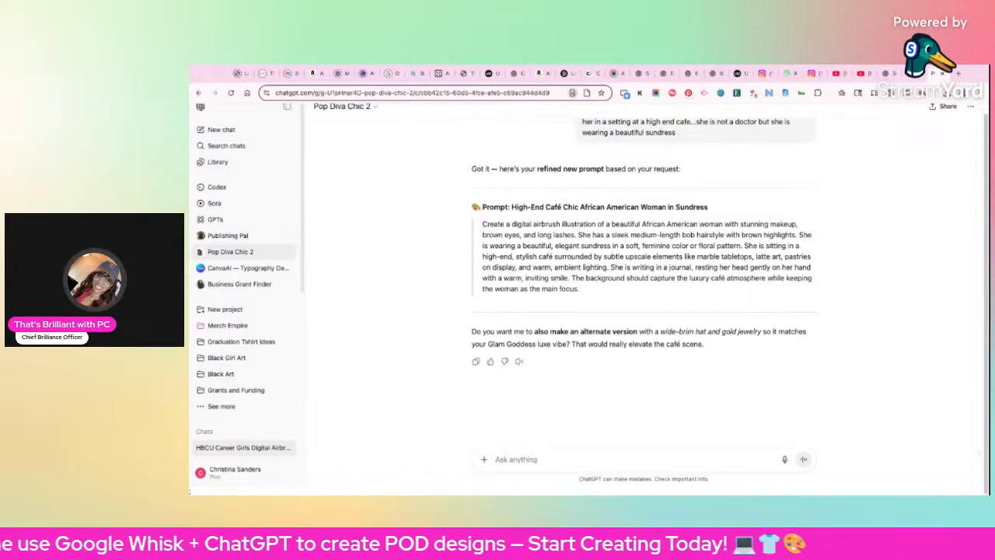
type("Please")
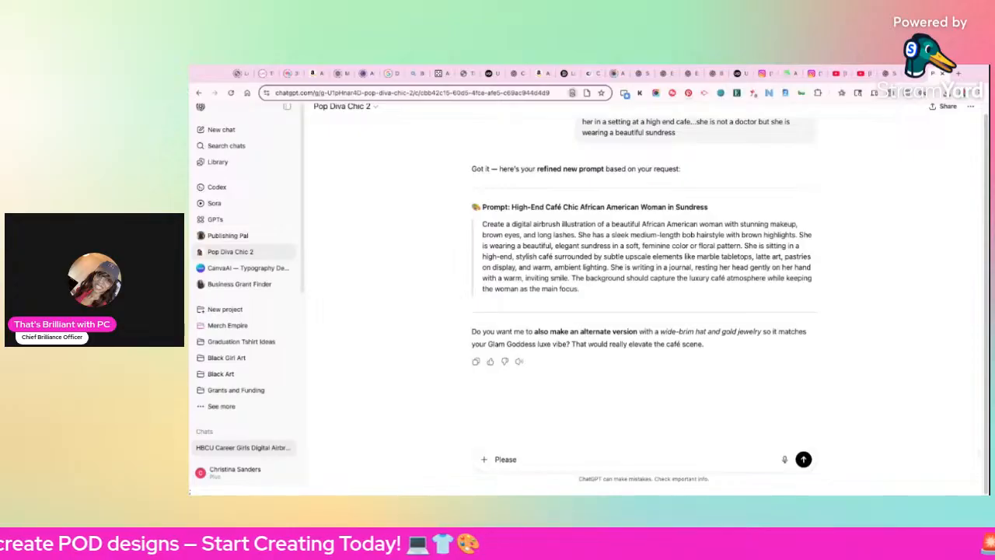
type(" put")
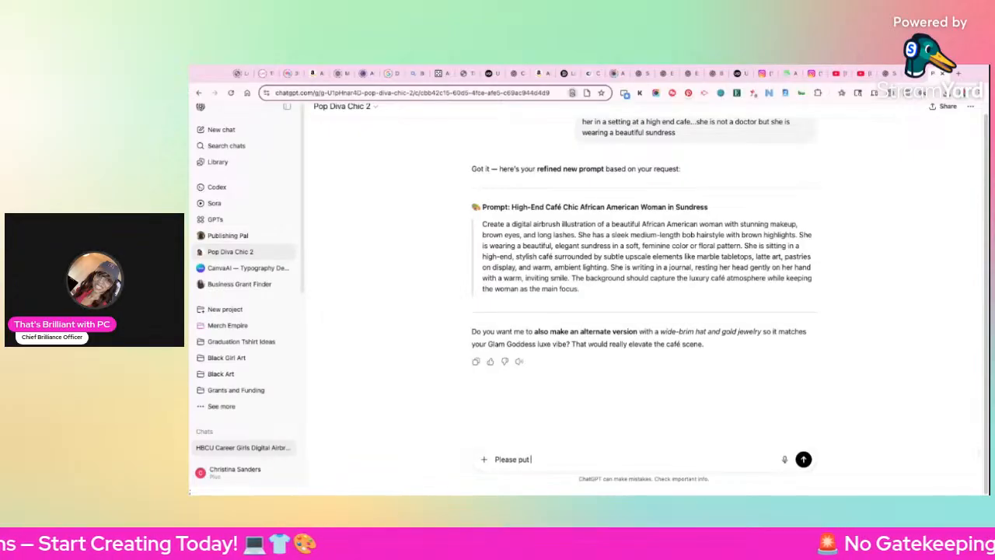
type(" her in a ")
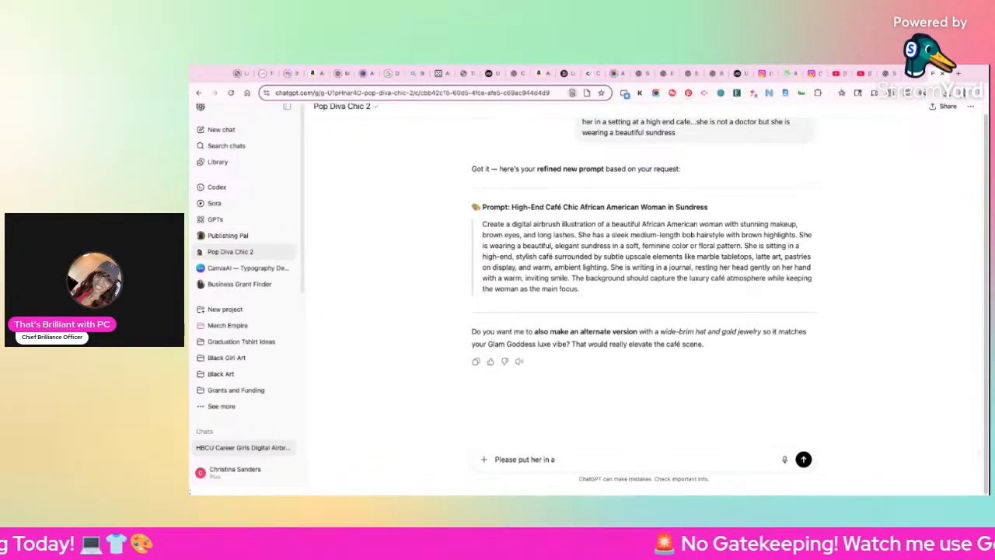
type("H")
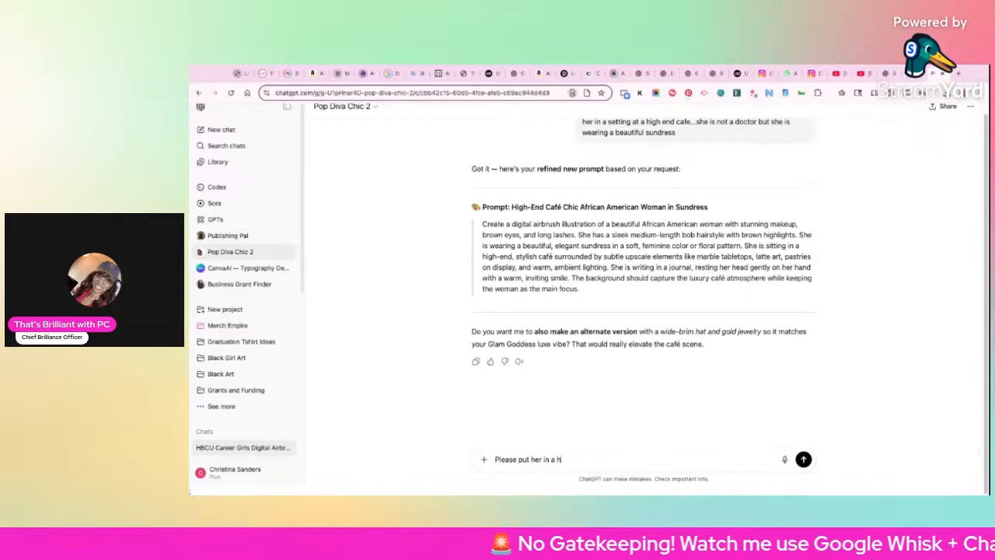
type("igh end")
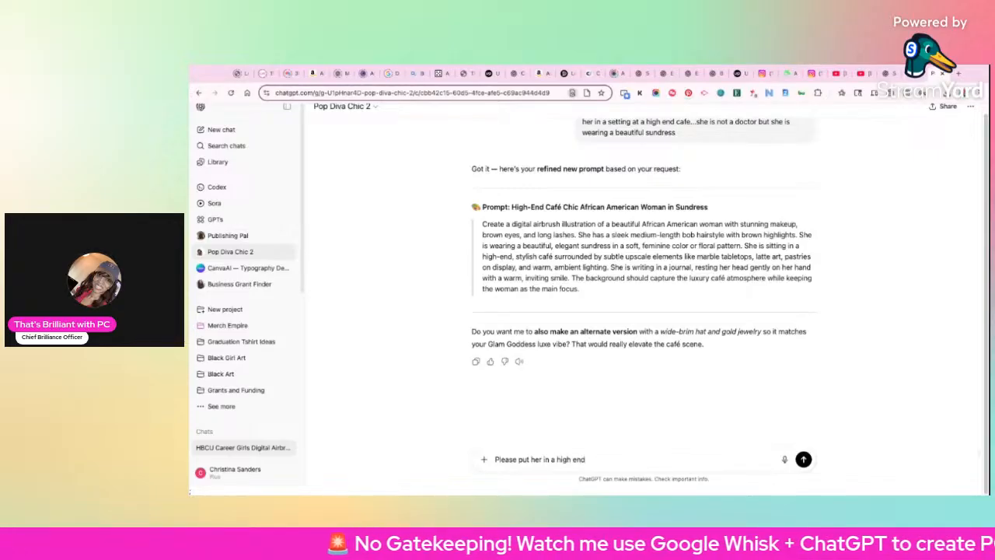
type(" office sett")
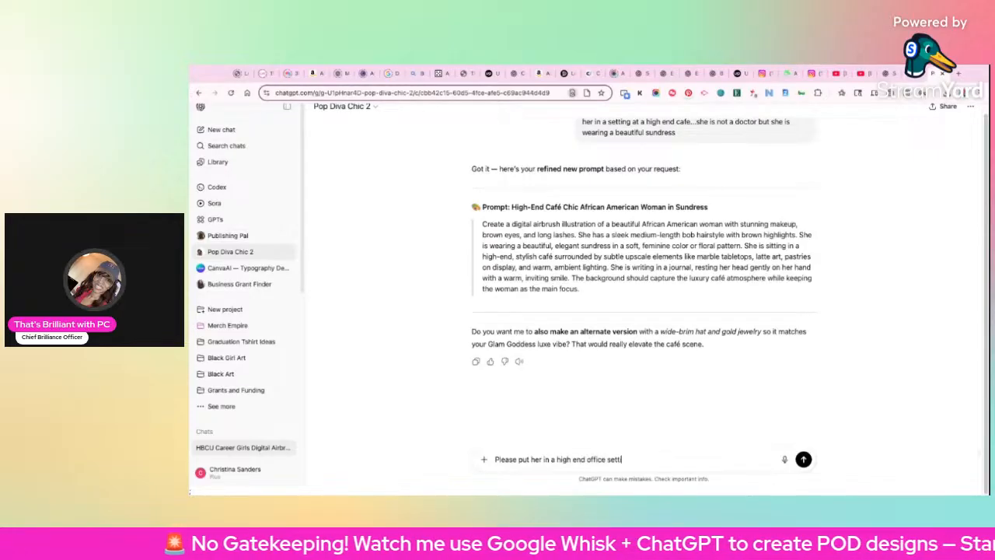
type("ing and she")
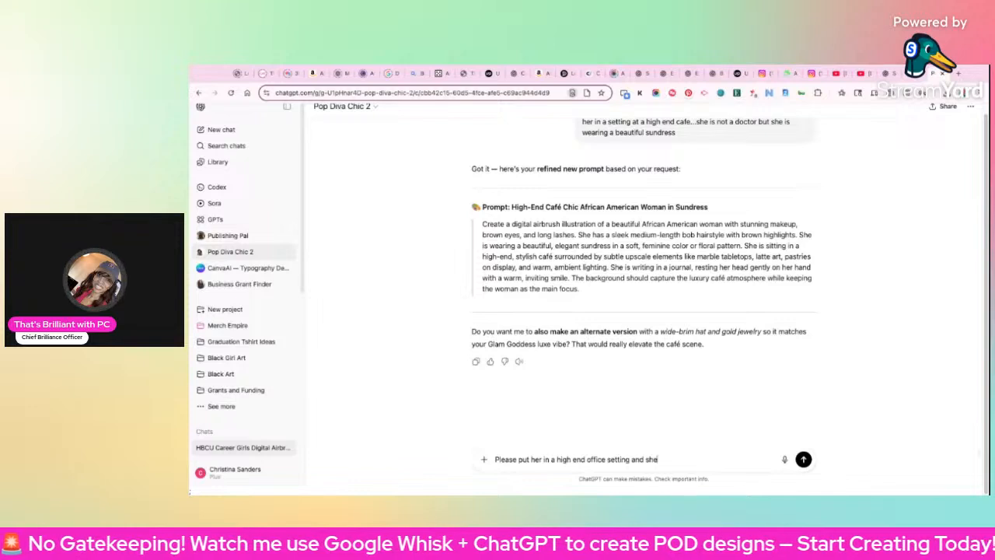
type(" is working on a")
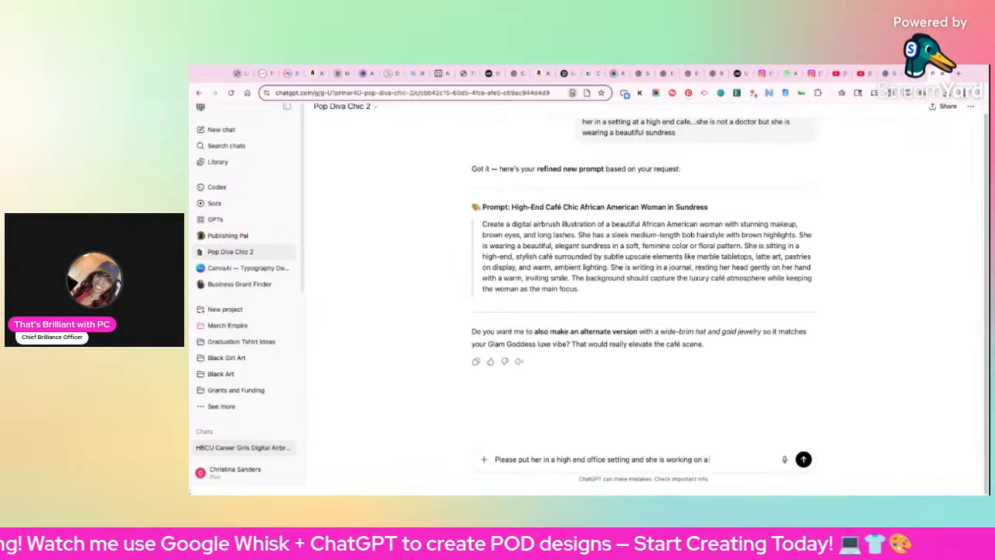
type(" mac comp")
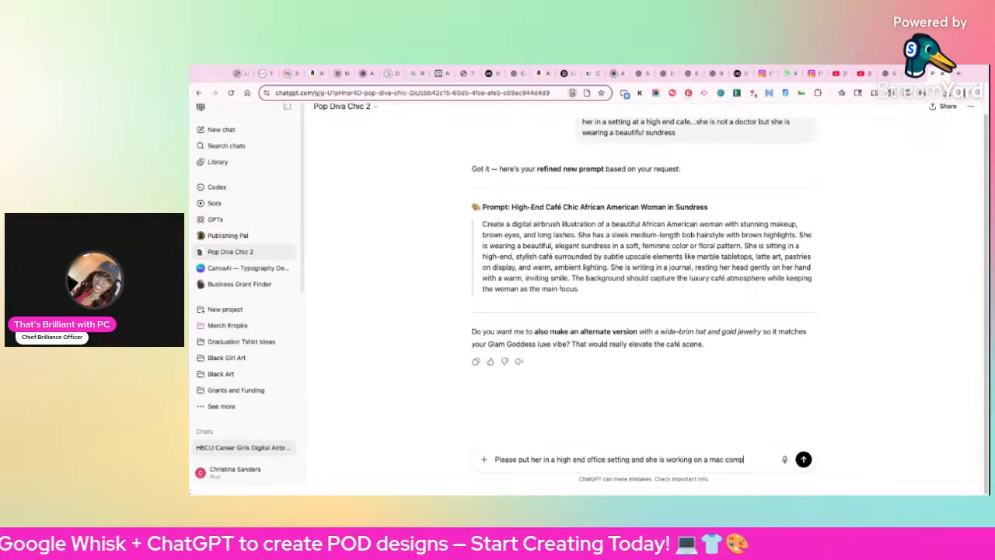
type("ute")
key("BackSpace")
key("BackSpace")
key("BackSpace")
key("BackSpace")
key("BackSpace")
key("BackSpace")
key("BackSpace")
key("BackSpace")
key("BackSpace")
key("BackSpace")
key("BackSpace")
key("BackSpace")
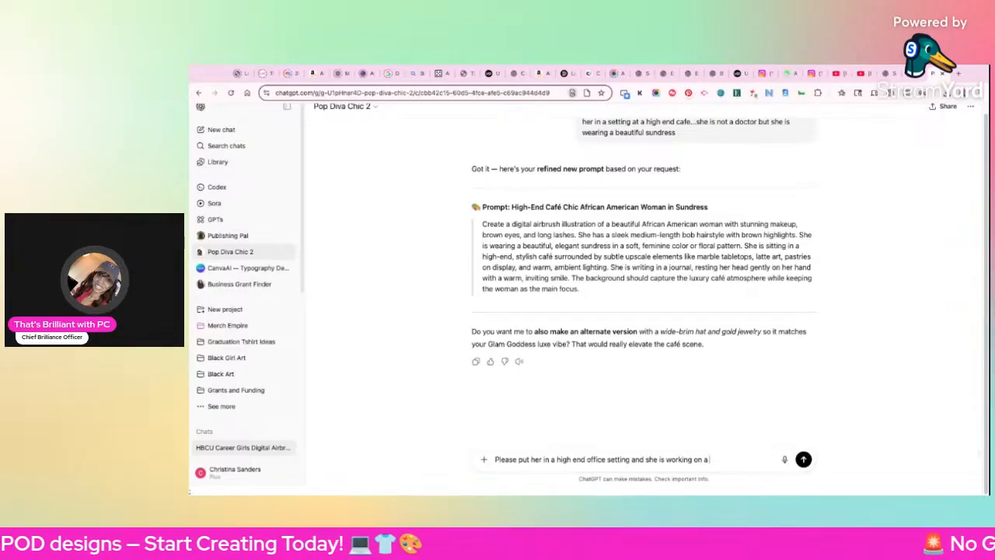
Finish the office-setting request with "computer and has a beautiful city view" and send it
type("computer")
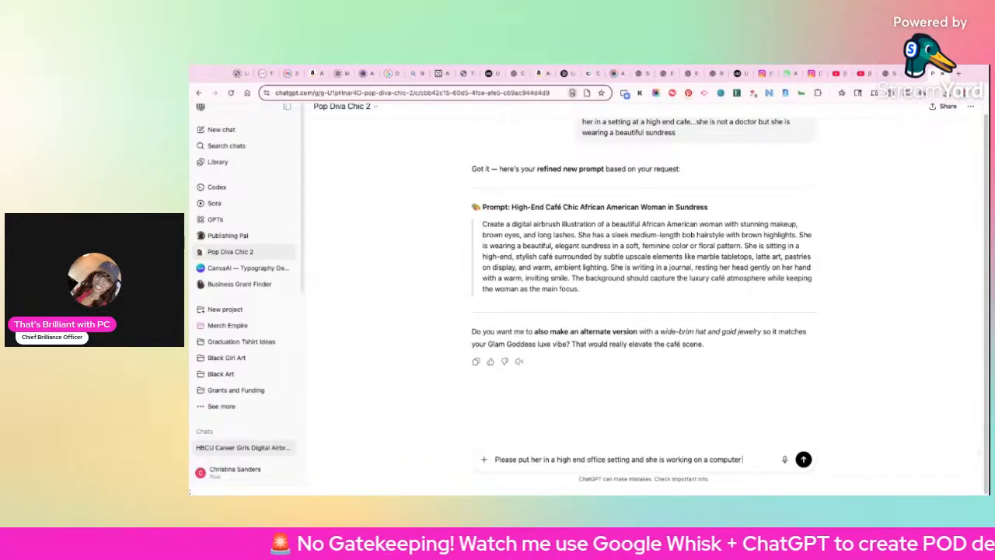
type("and has a beautiful")
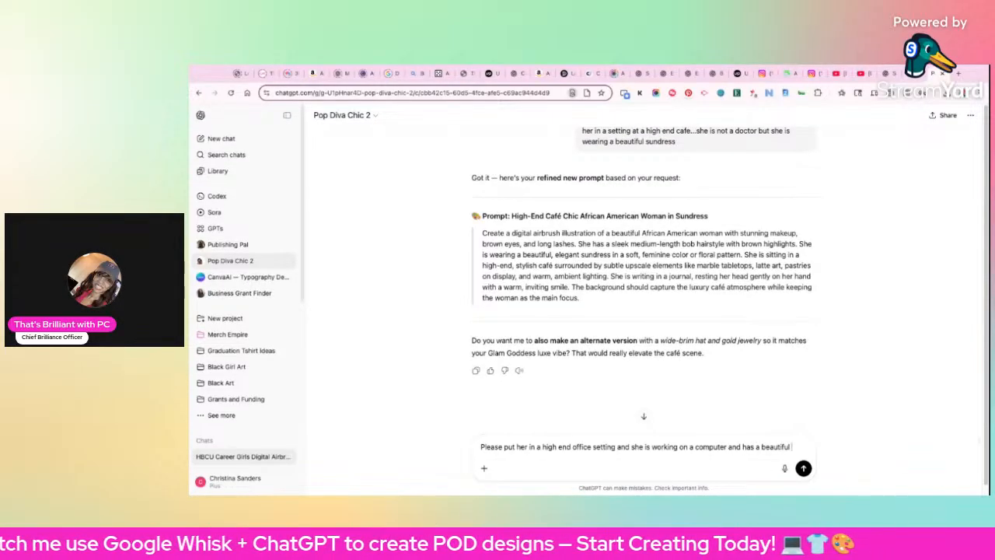
type(" city view")
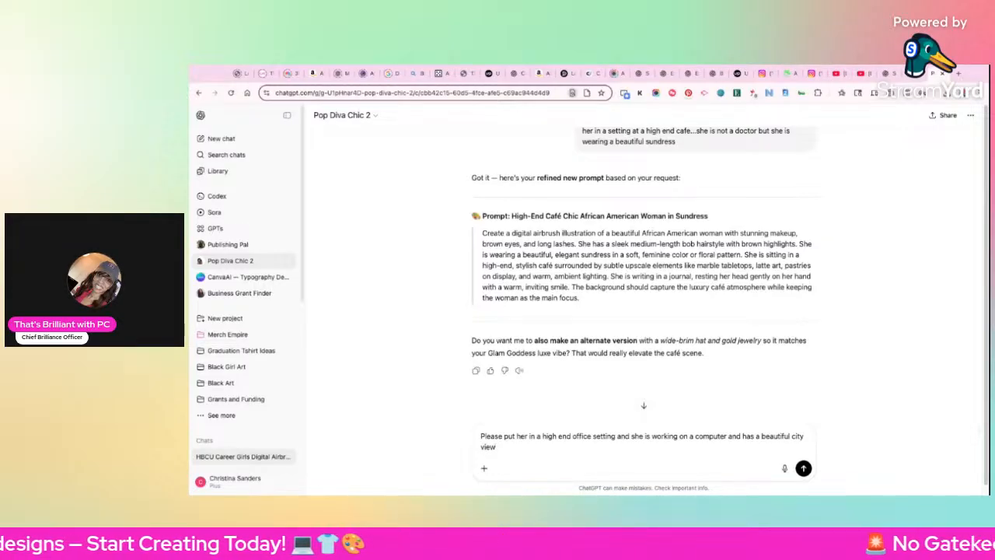
key("Return")
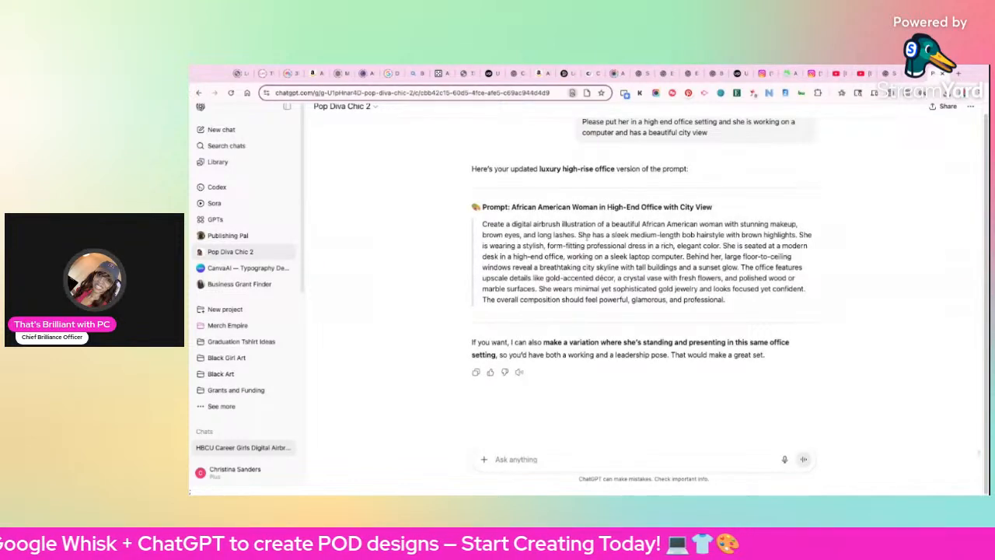
Copy the high-end office prompt with the city view, replace the café prompt in Whisk with it, and generate the images
triple_click(586, 236)
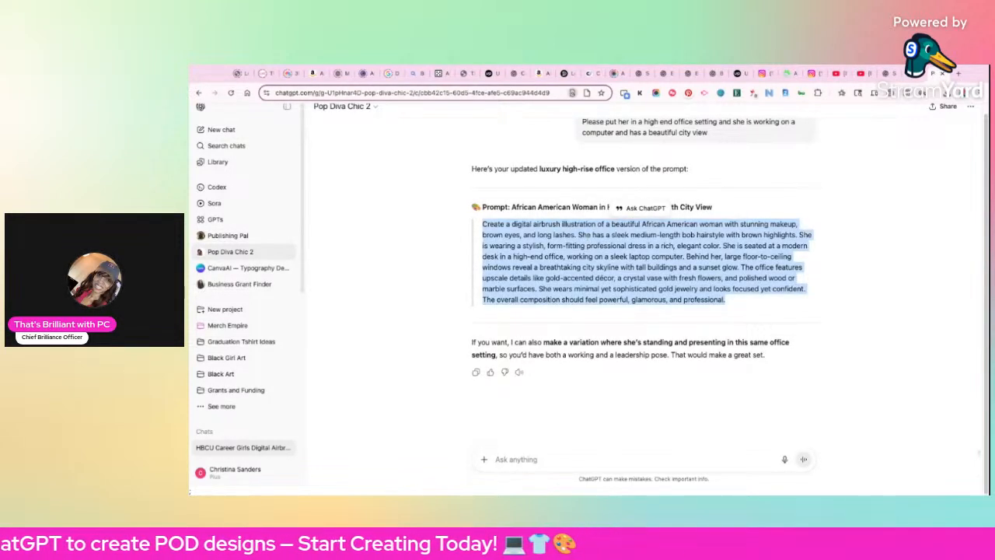
left_click(913, 78)
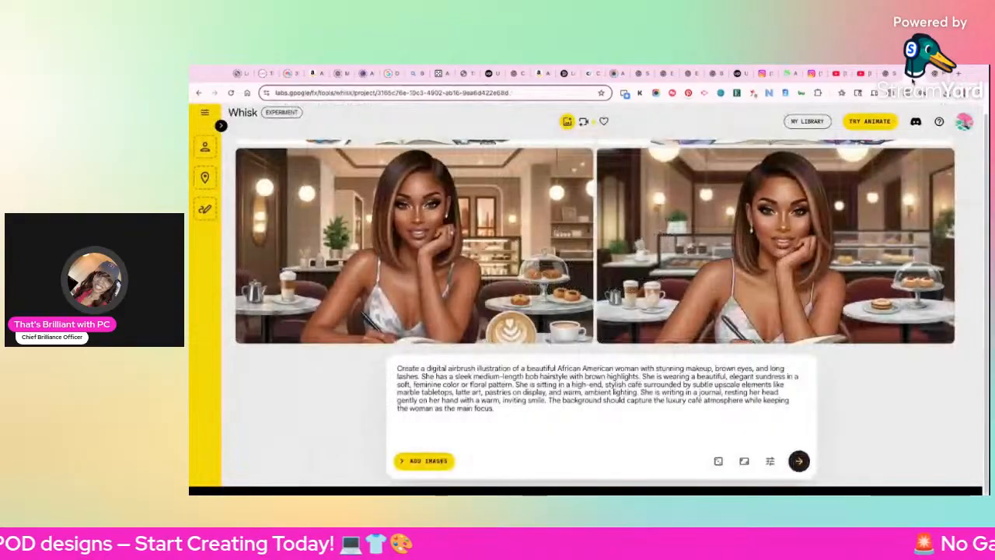
triple_click(625, 377)
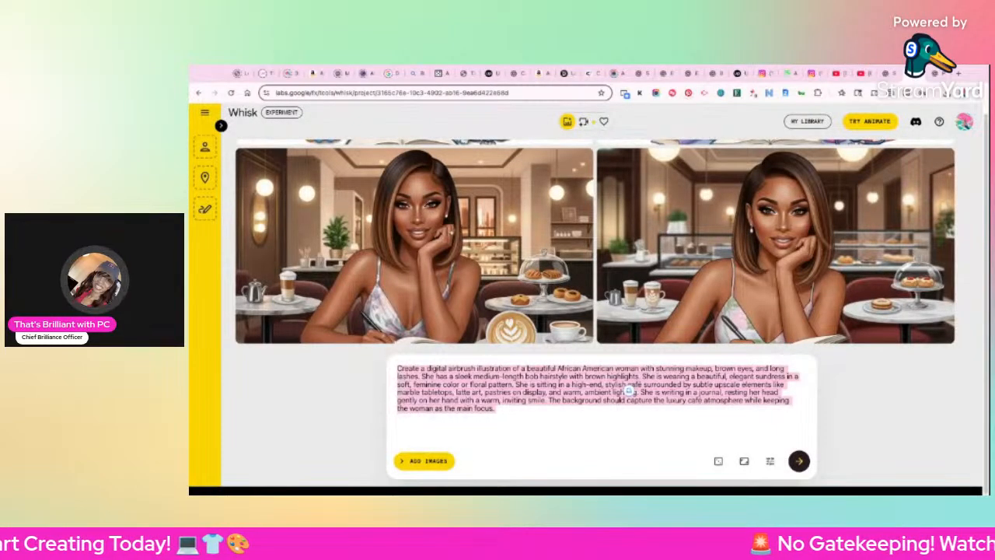
type("Create a digital airbrush illustration of a beautiful African American woman with stunning makeup, brown eyes, and long lashes. She has a sleek medium-length bob hairstyle with brown highlights. She is wearing a stylish, form-fitting professional dress in a rich, elegant color. She is seated at a modern desk in a high-end office, working on a sleek laptop computer. Behind her, large floor-to-ceiling windows reveal a breathtaking city skyline with tall buildings and a sunset glow. The office features upscale details like gold-accented decor, a crystal vase with fresh flowers, and polished wood or marble surfaces. She wears minimal yet sophisticated gold jewelry and looks focused yet confident. The overall composition should feel powerful, glamorous, and professional.")
key("Return")
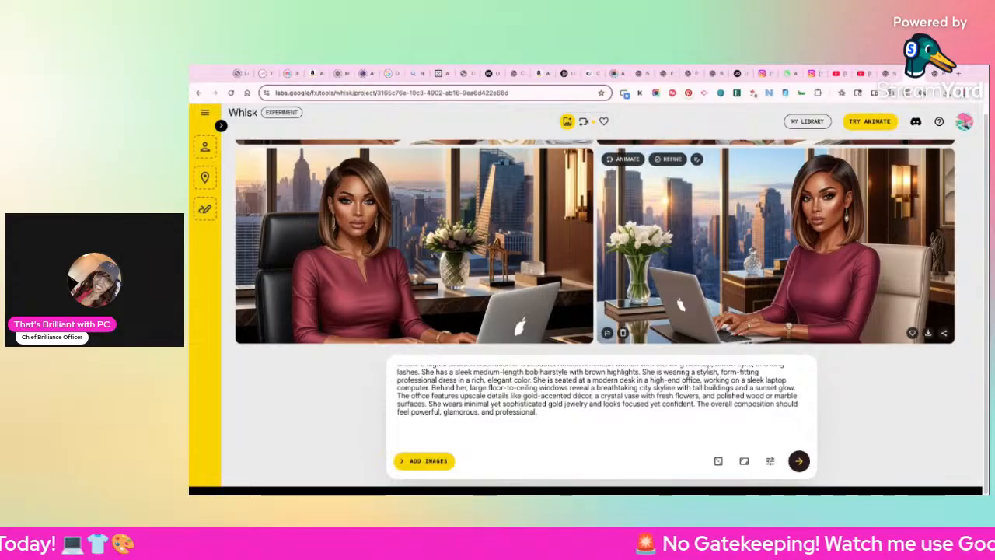
Review the generated designs in the Whisk project, from the office and café images back to the lettering and "No Gatekeeping!" graphics
scroll(776, 311, "up", 2)
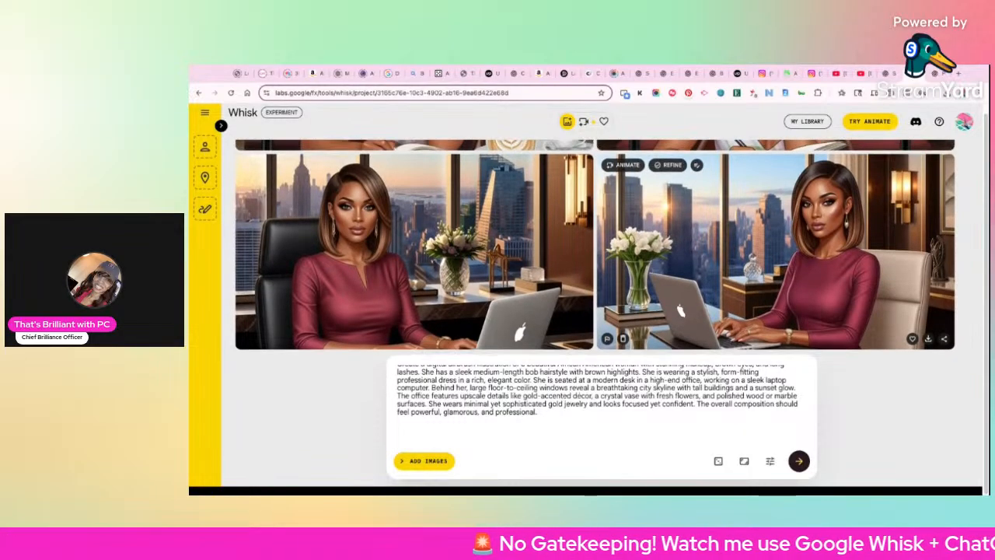
scroll(776, 311, "up", 1)
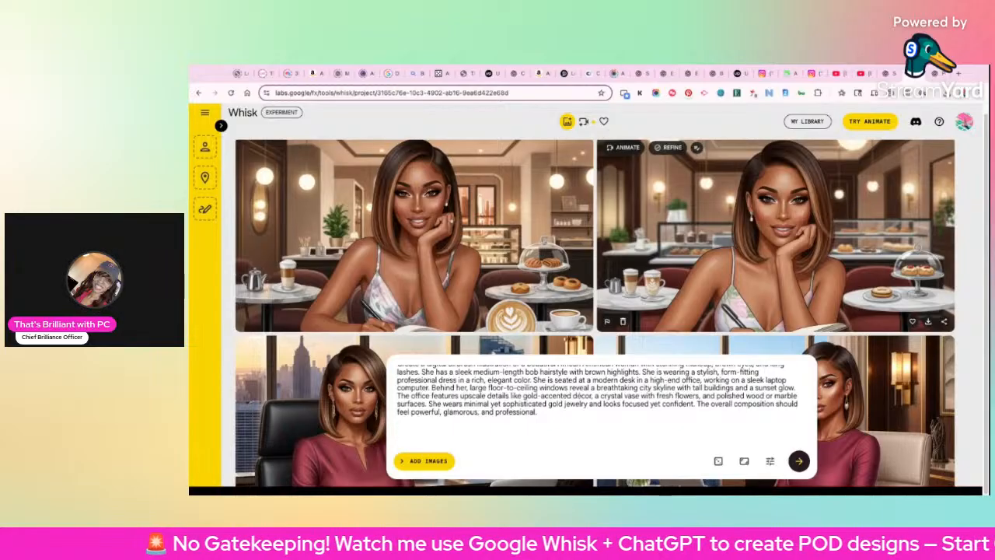
scroll(776, 311, "up", 3)
scroll(776, 311, "up", 5)
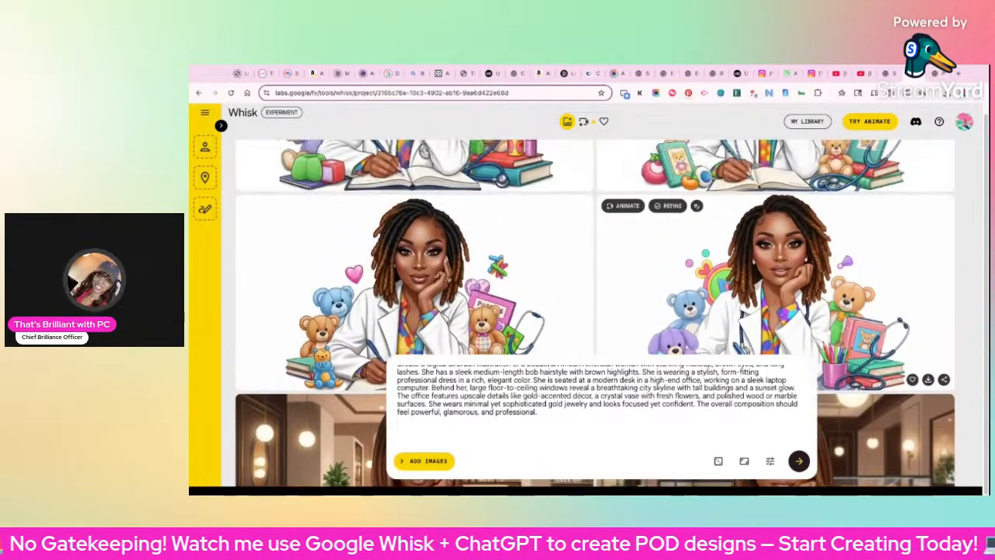
scroll(776, 312, "down", 5)
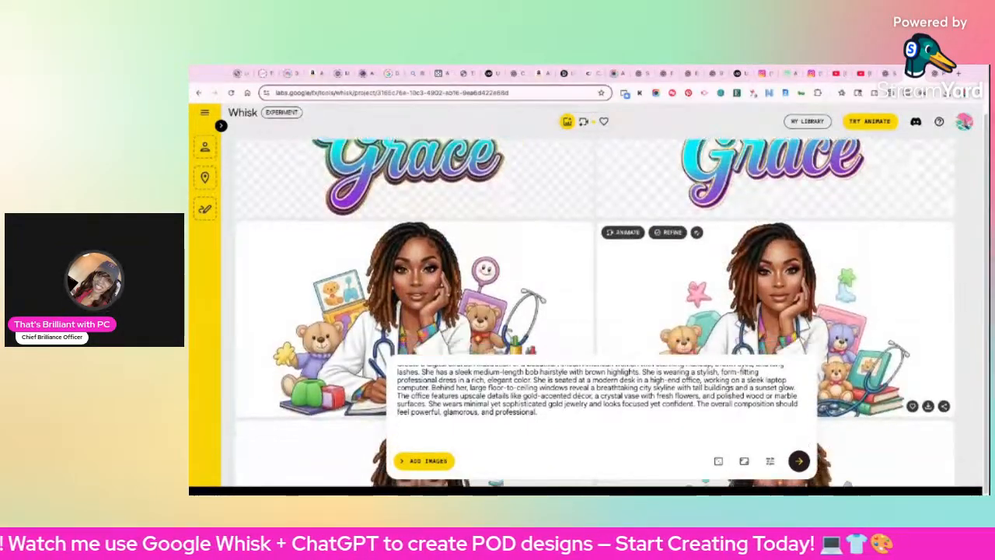
scroll(595, 311, "up", 5)
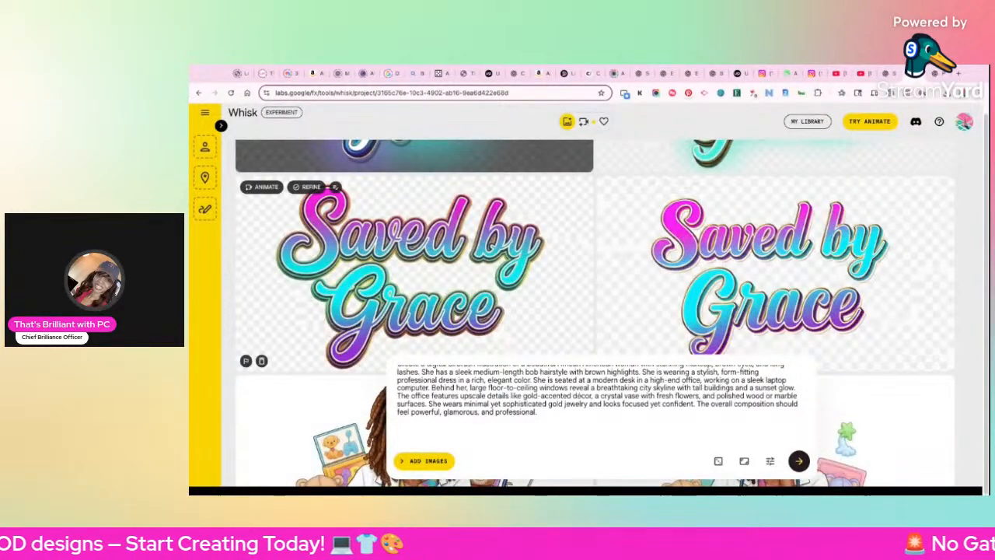
scroll(412, 257, "down", 8)
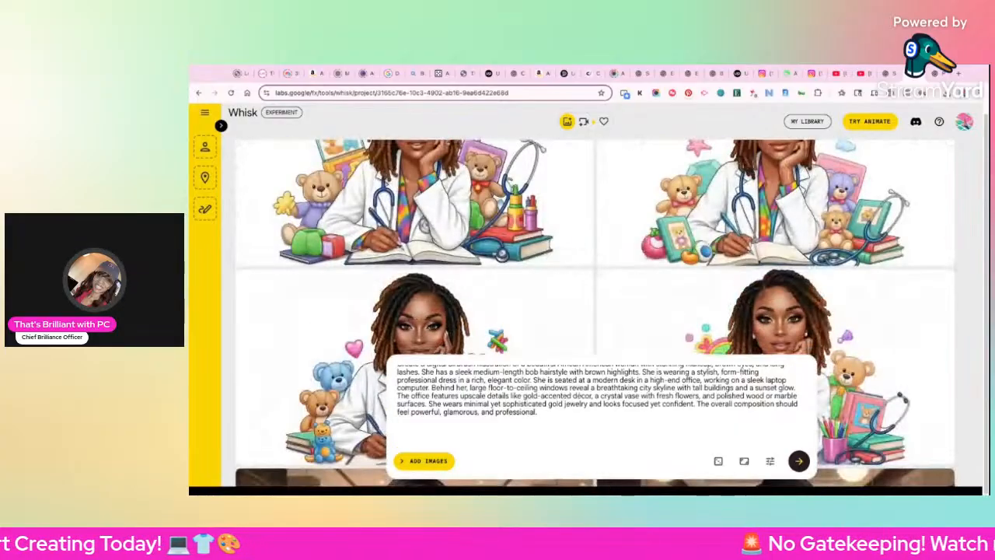
scroll(412, 256, "up", 8)
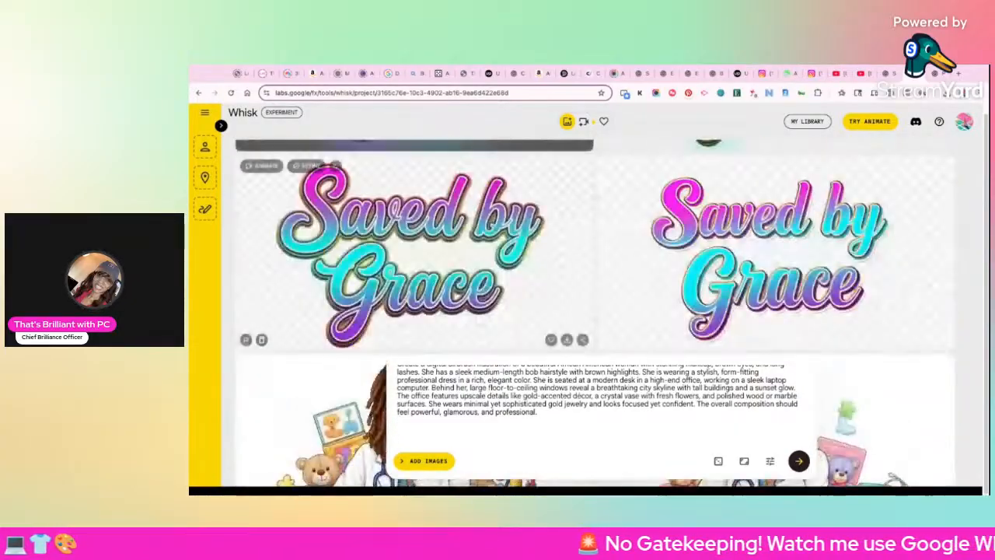
scroll(596, 311, "up", 5)
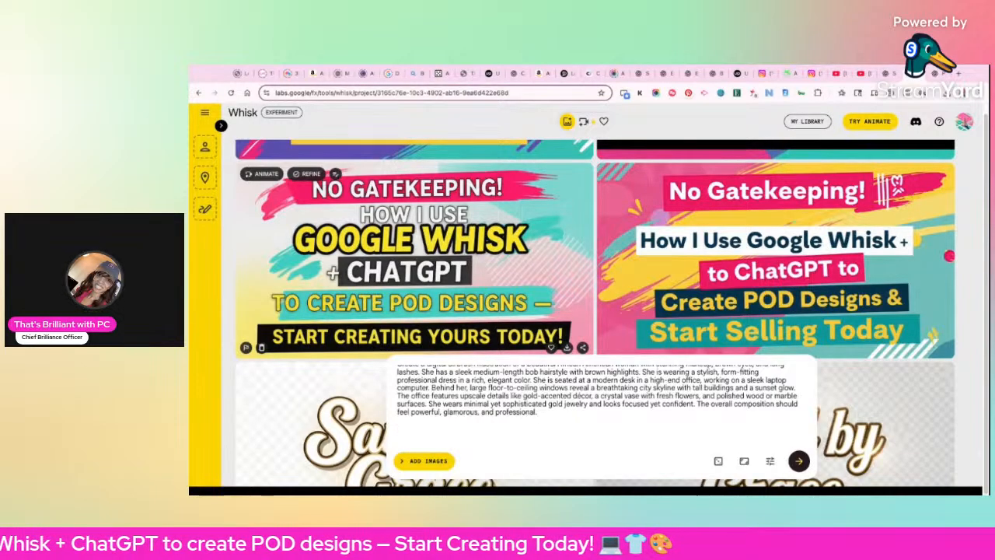
scroll(777, 311, "up", 1)
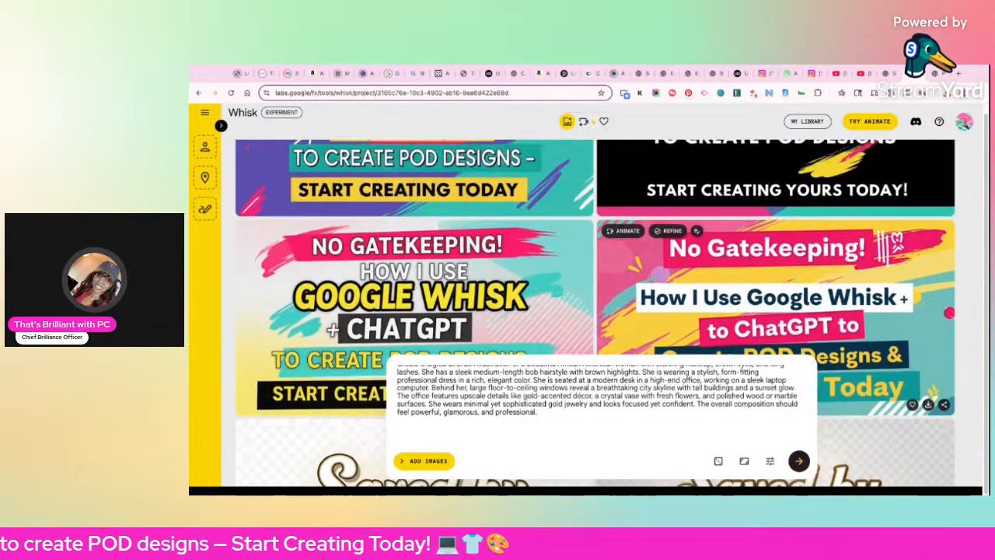